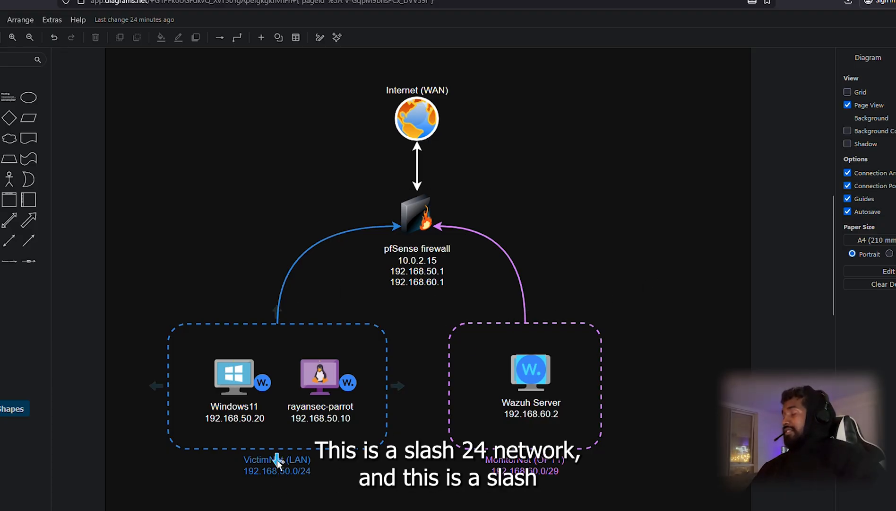
Step: Highlight the Windows11 and parrot machines, then the MonitorNet box and Wazuh Server, in the diagram
left_click_drag(384, 494, 143, 285)
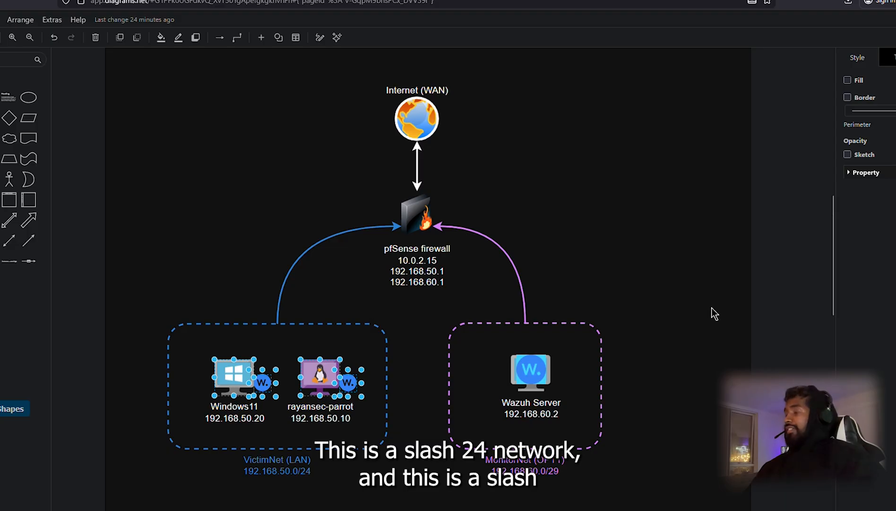
left_click_drag(691, 296, 416, 506)
left_click(610, 270)
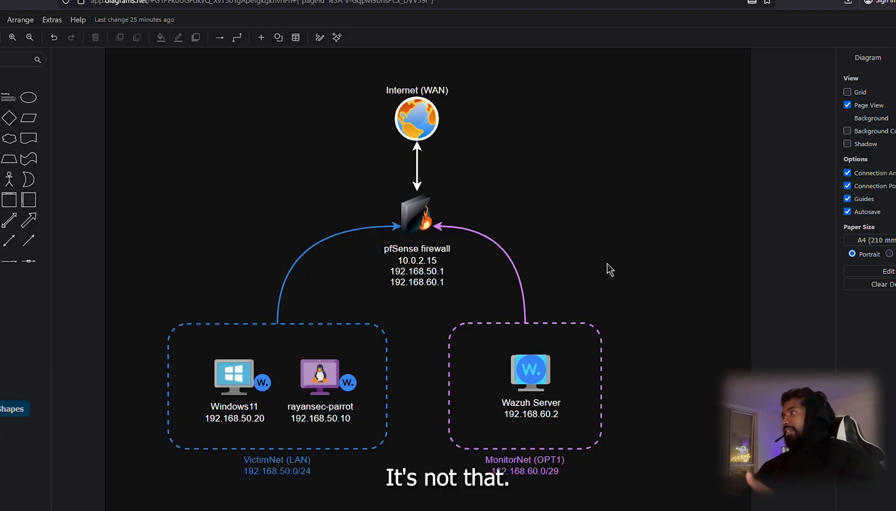
left_click(219, 370)
left_click(243, 267)
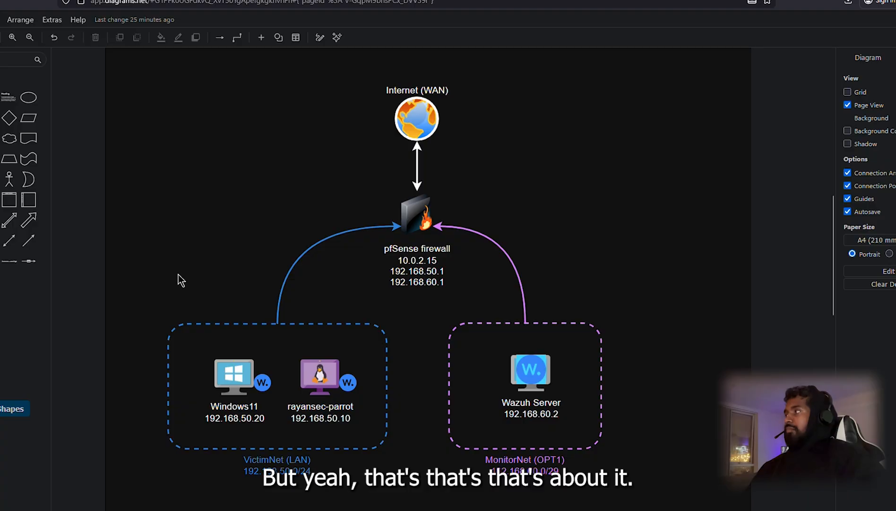
Step: Highlight the VictimNet and MonitorNet groups and the rayansec-parrot machine
left_click_drag(140, 296, 415, 491)
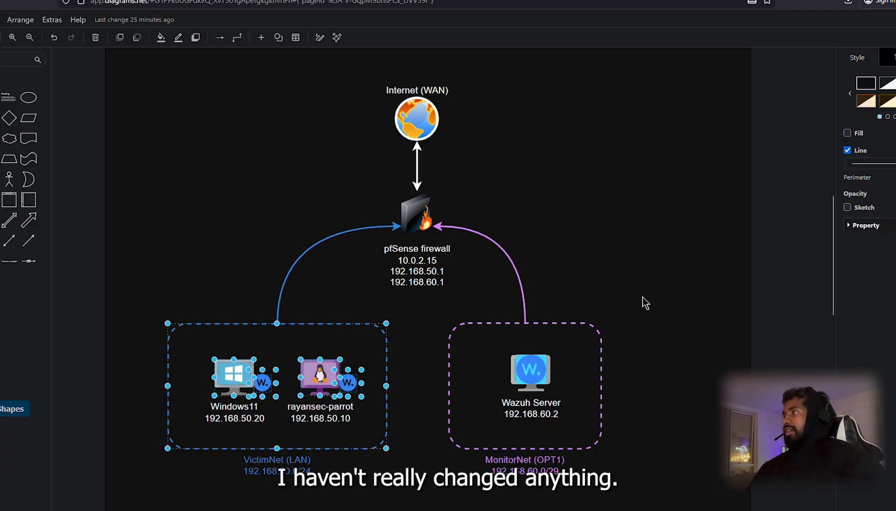
left_click_drag(643, 296, 418, 491)
left_click(614, 298)
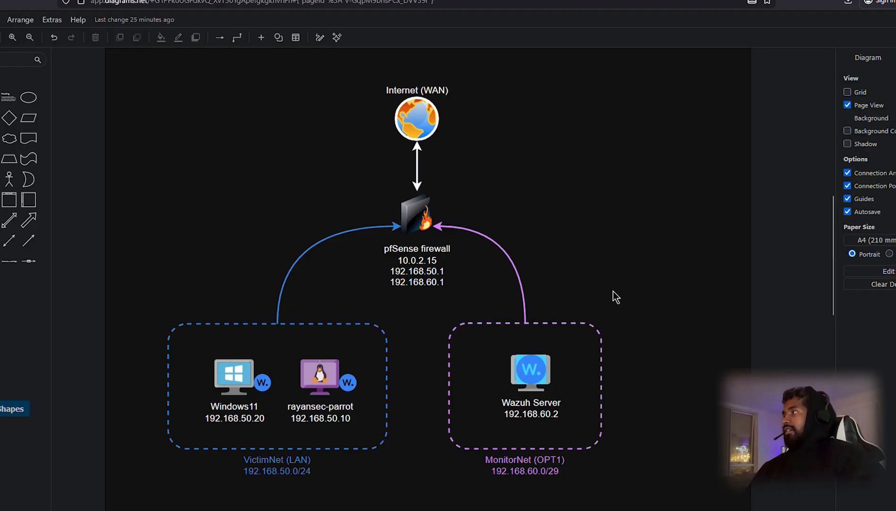
left_click(324, 386)
left_click(444, 452)
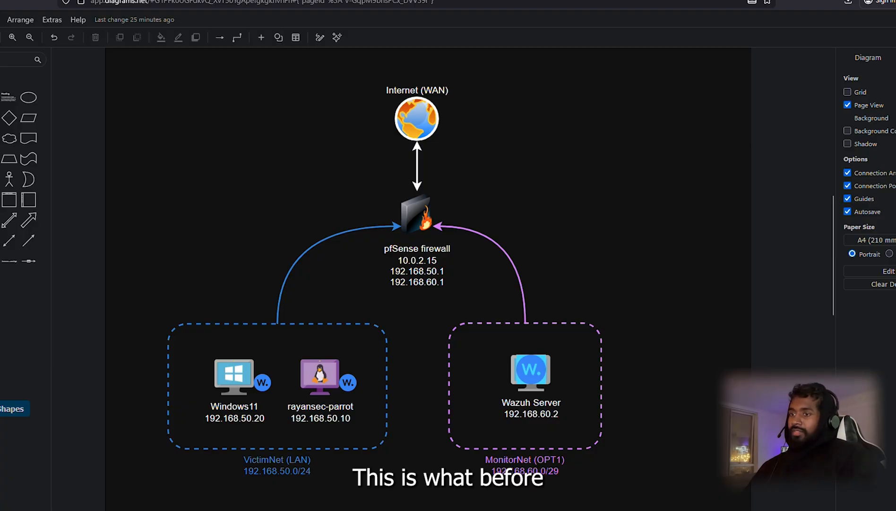
Step: Select the whole network diagram, then switch to the Parrot VM window
key("alt+Tab")
key("alt+Tab")
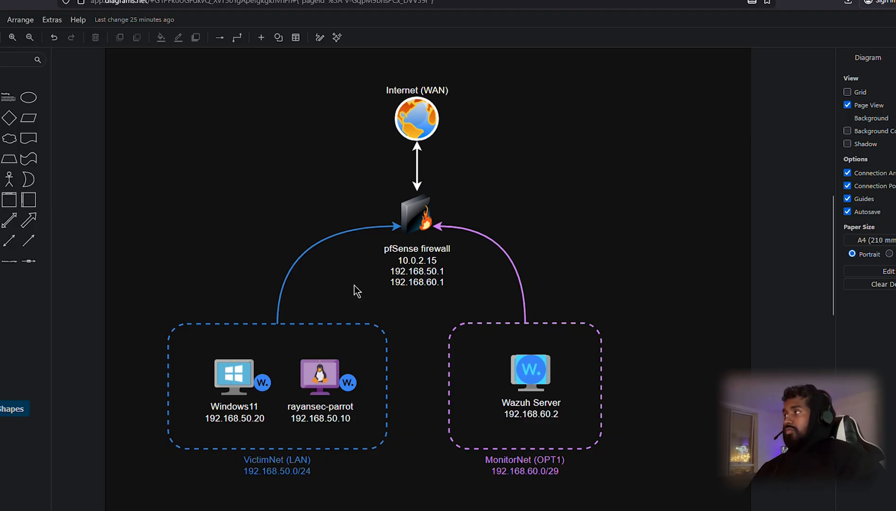
left_click(349, 366)
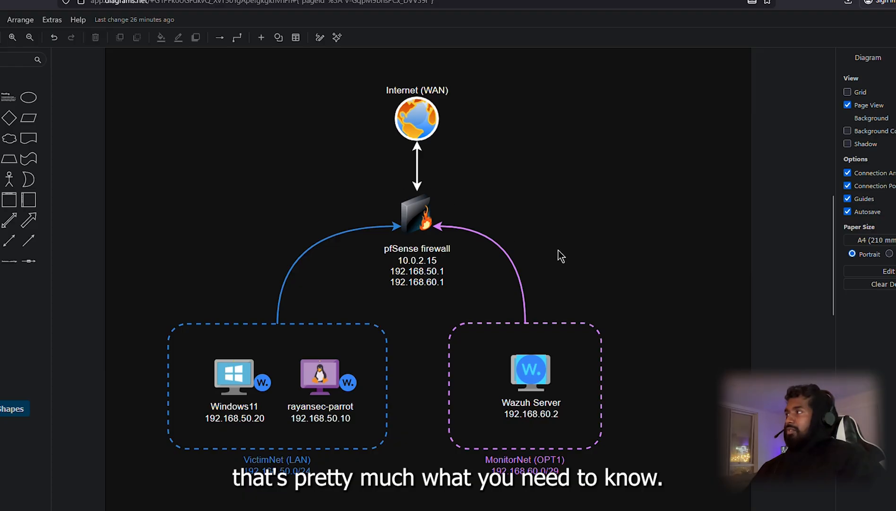
left_click_drag(722, 72, 135, 508)
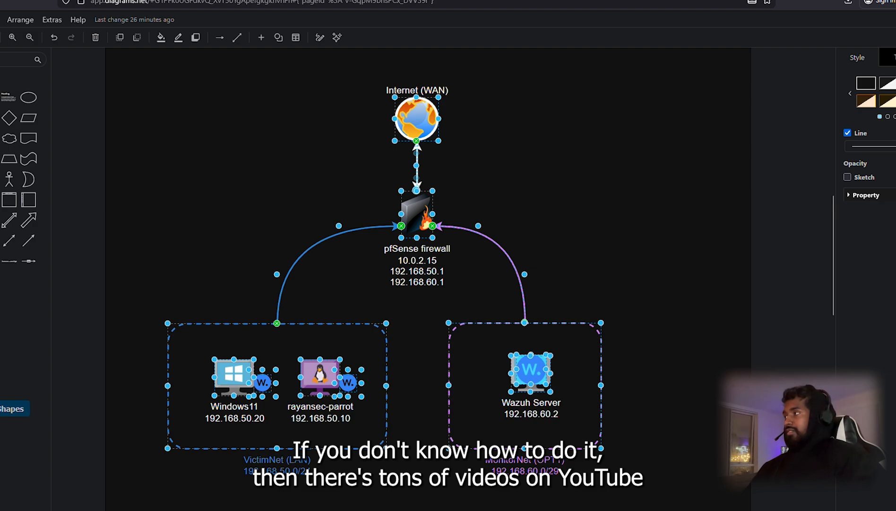
left_click(175, 183)
left_click_drag(150, 72, 690, 496)
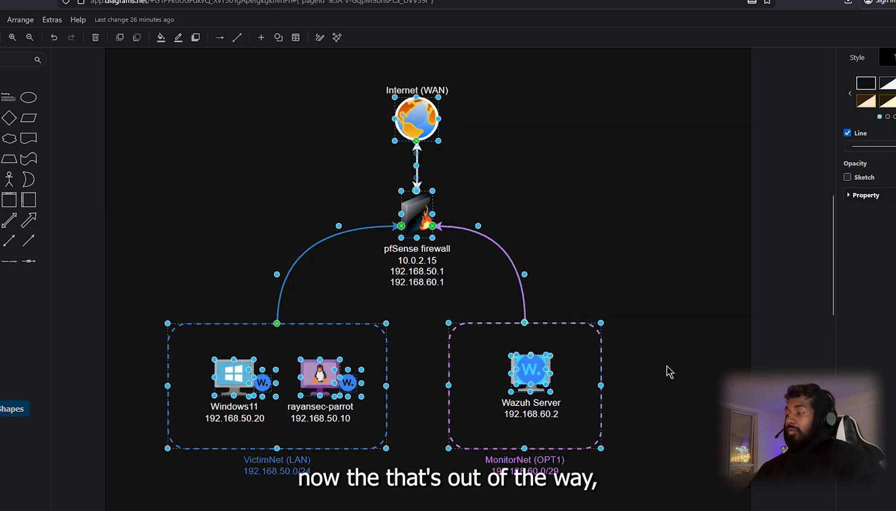
key("alt+Tab")
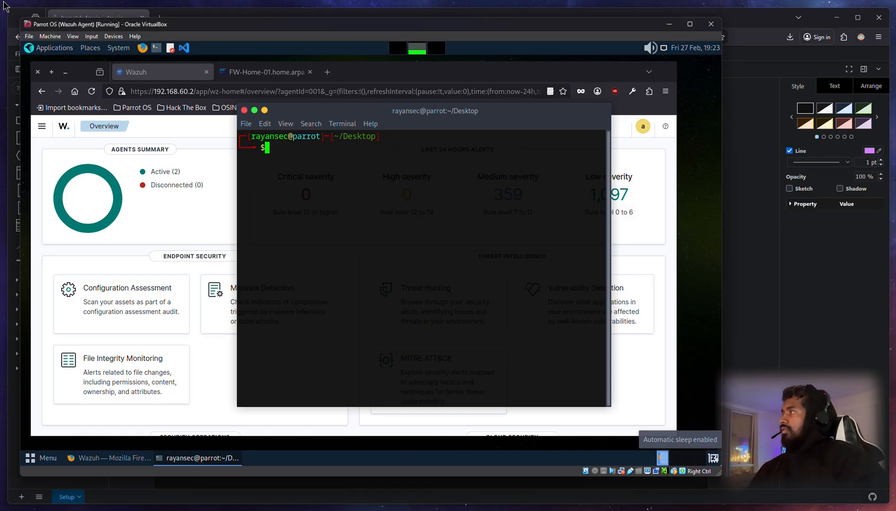
Step: Reset the Parrot OS virtual machine through Machine > Reset and confirm
left_click(51, 37)
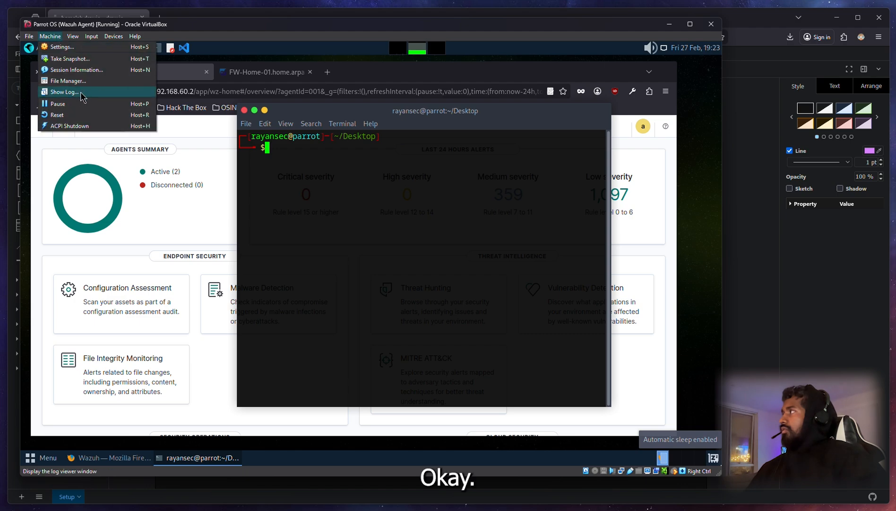
left_click(52, 114)
left_click(351, 292)
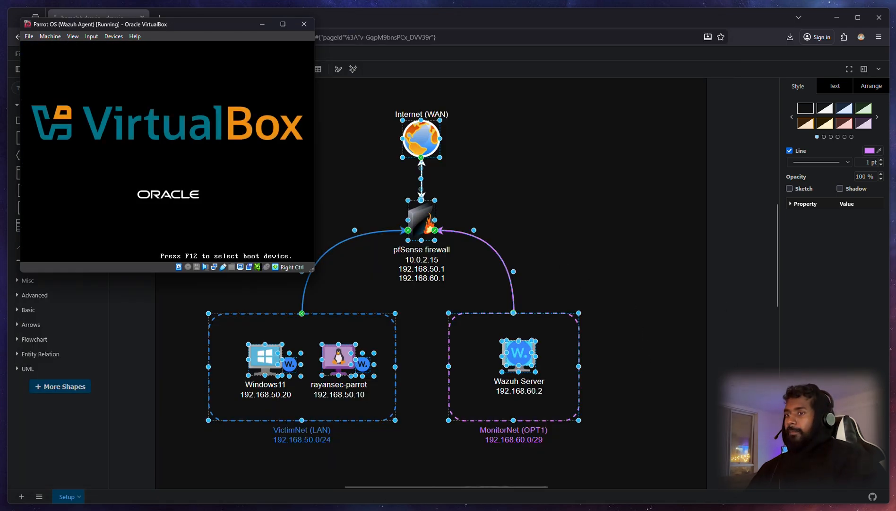
Step: Bring the Windows 11 VM's desktop to the front
key("alt+Tab")
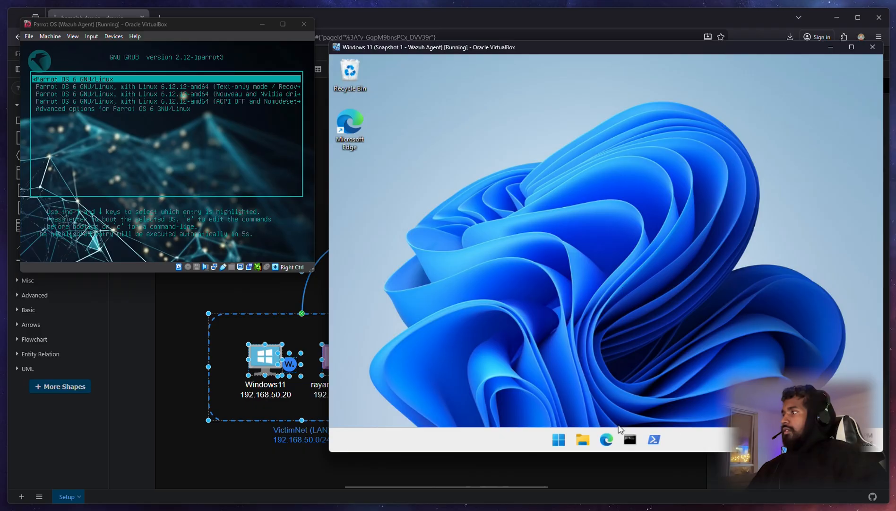
left_click_drag(480, 224, 331, 66)
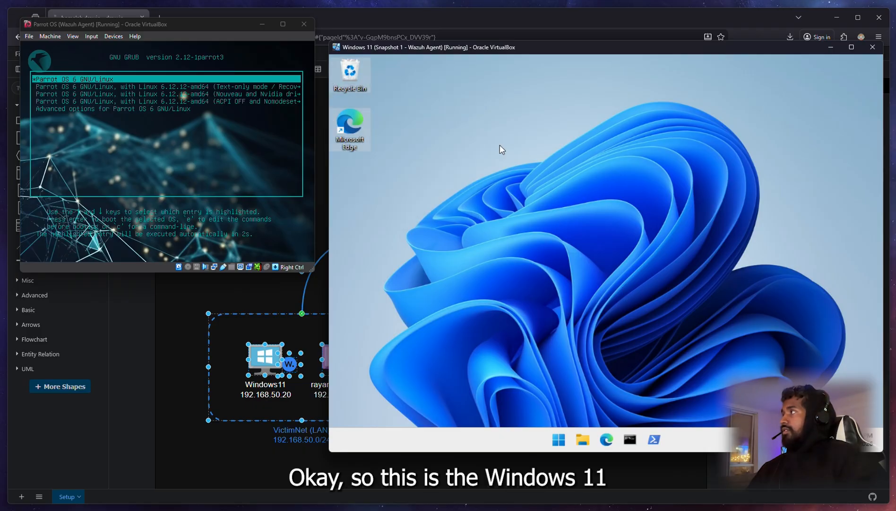
left_click(502, 148)
left_click(247, 440)
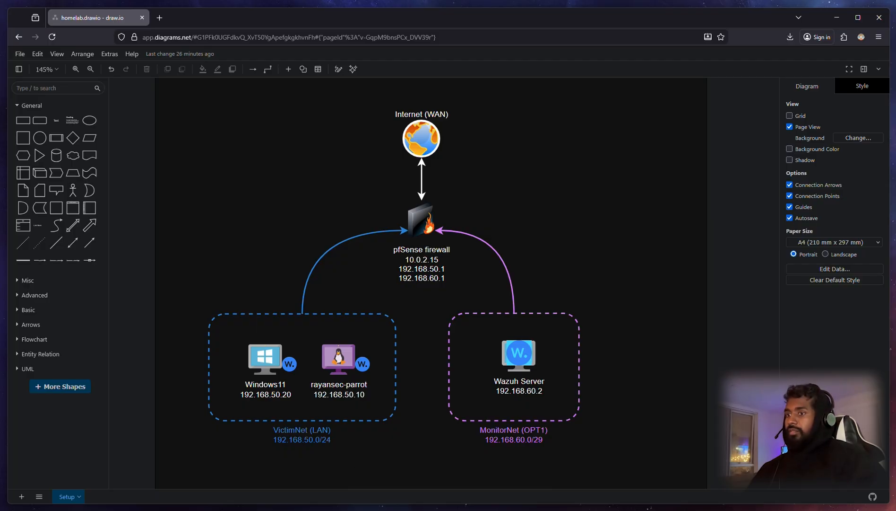
key("alt+Tab")
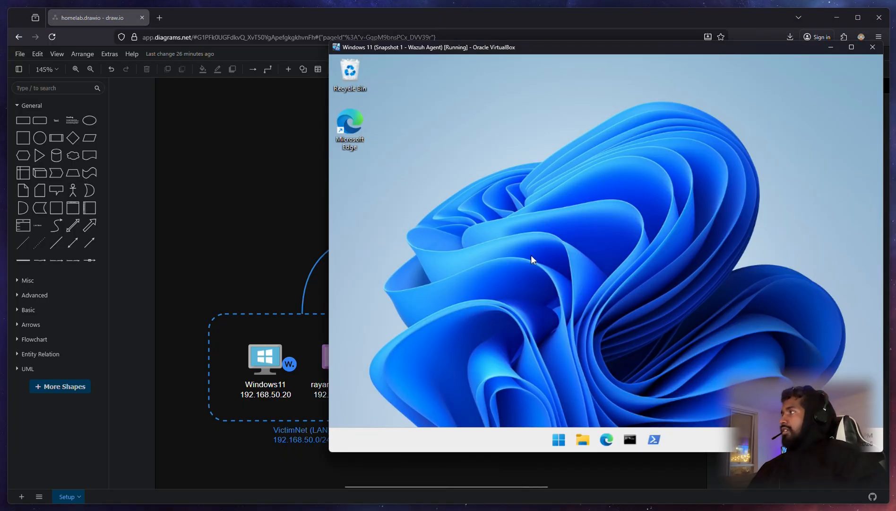
Step: Open PowerShell in Windows 11 and run Get-Service -Name *Wazuh*
left_click(656, 440)
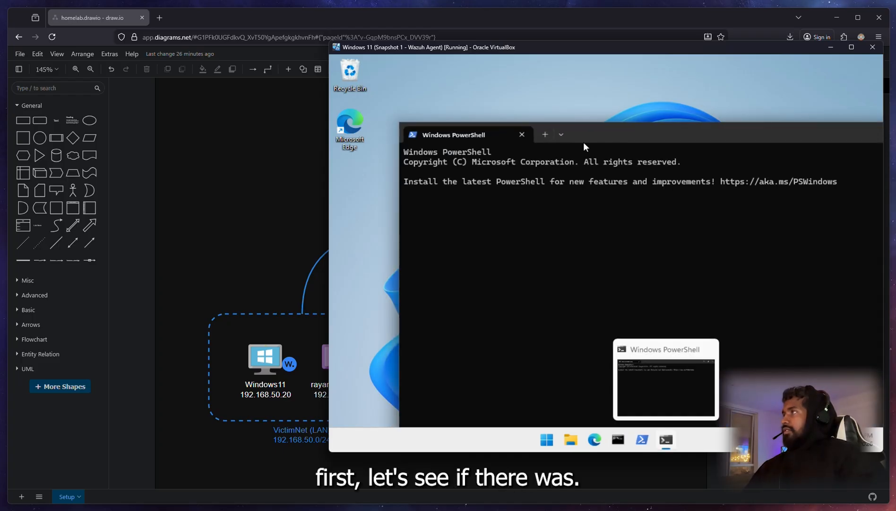
left_click_drag(602, 135, 558, 98)
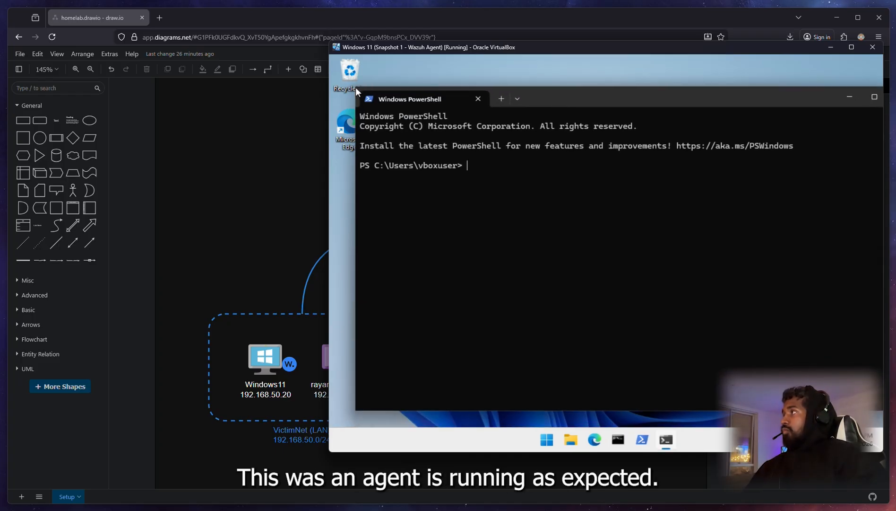
left_click_drag(355, 87, 410, 70)
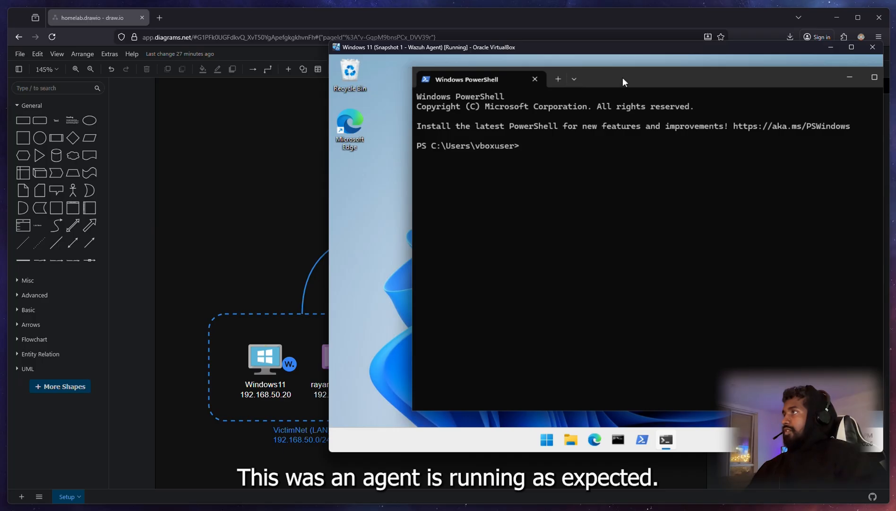
left_click_drag(623, 82, 562, 85)
type("Ge")
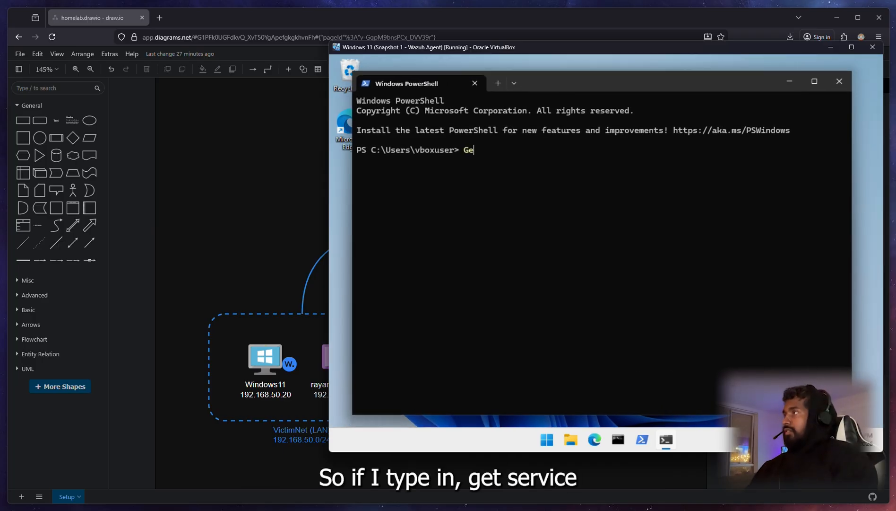
type("t-S")
key("BackSpace")
key("BackSpace")
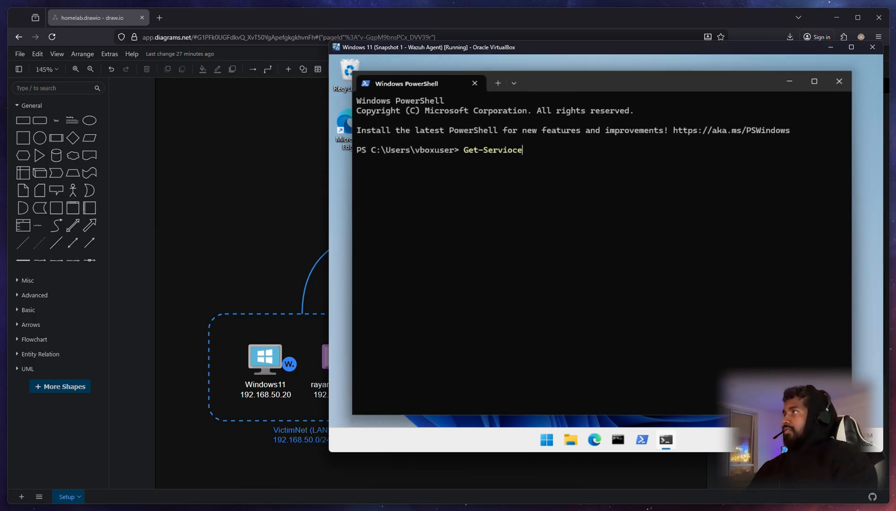
type("Name")
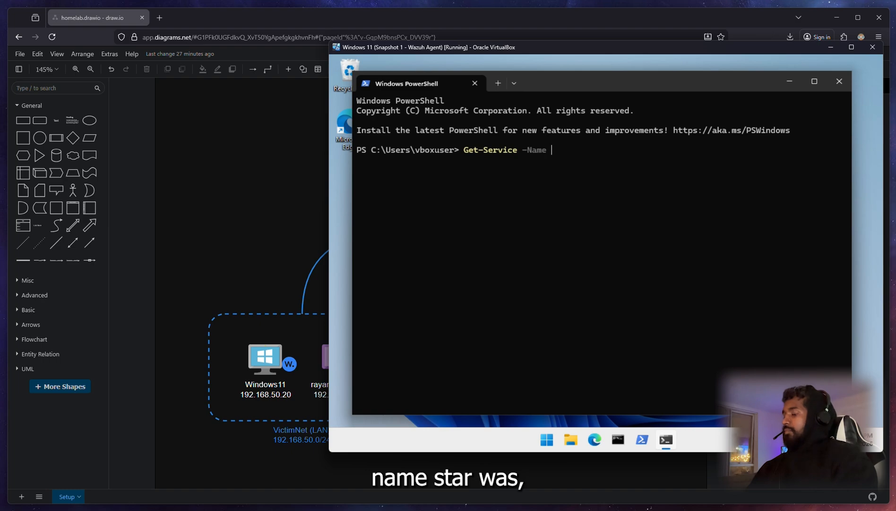
type(" *Wazu")
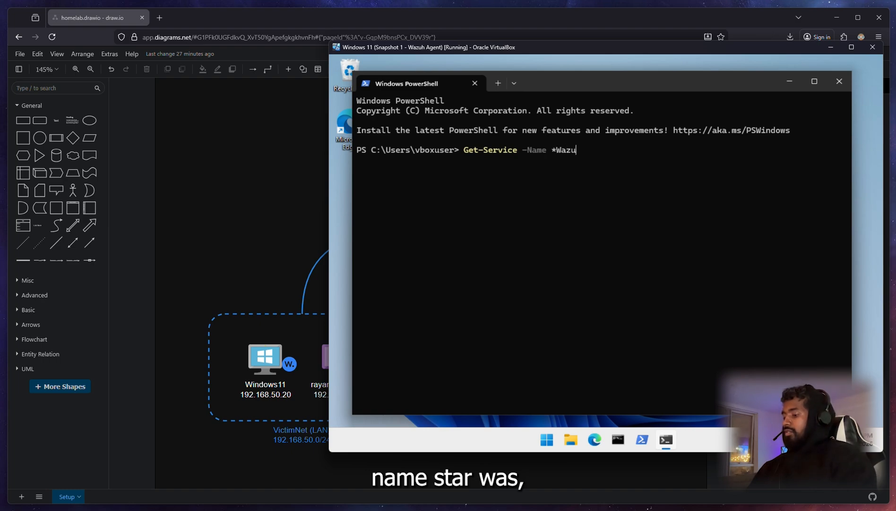
type("h*")
key("Return")
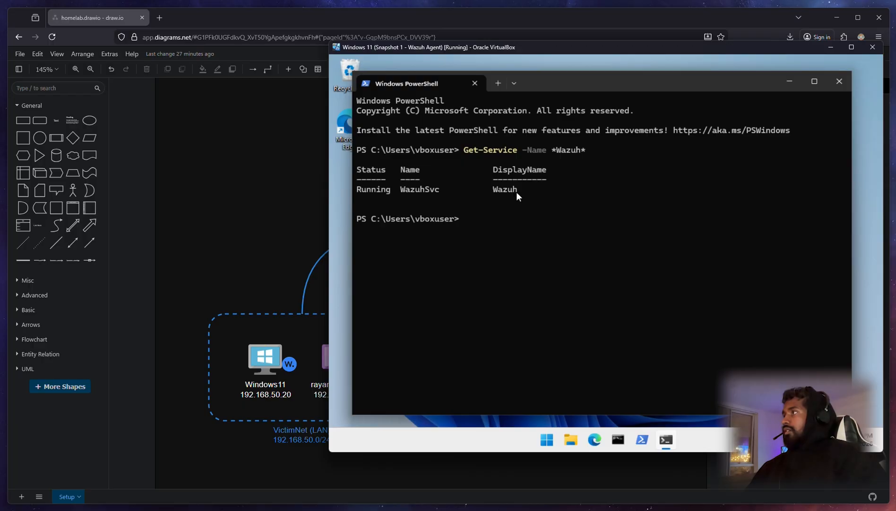
Step: Highlight WazuhSvc's Running status in the output, then switch to the Parrot VM
left_click_drag(517, 193, 493, 192)
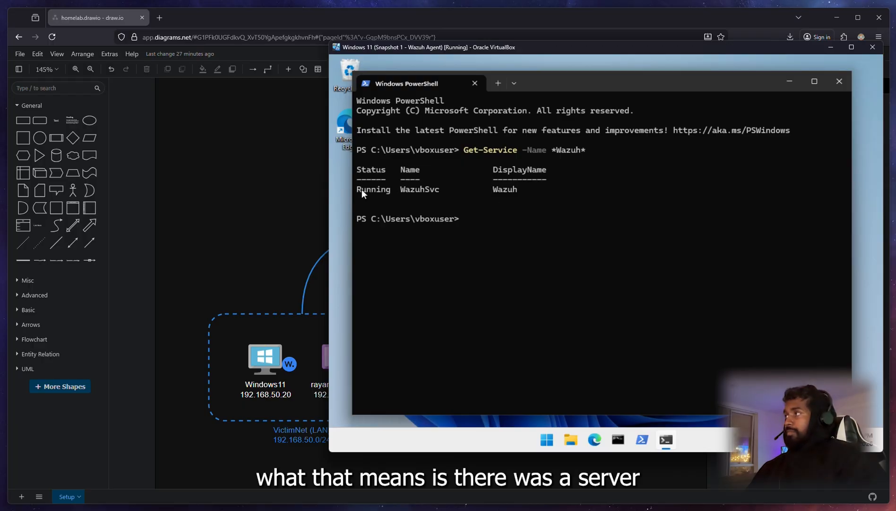
left_click_drag(491, 191, 515, 190)
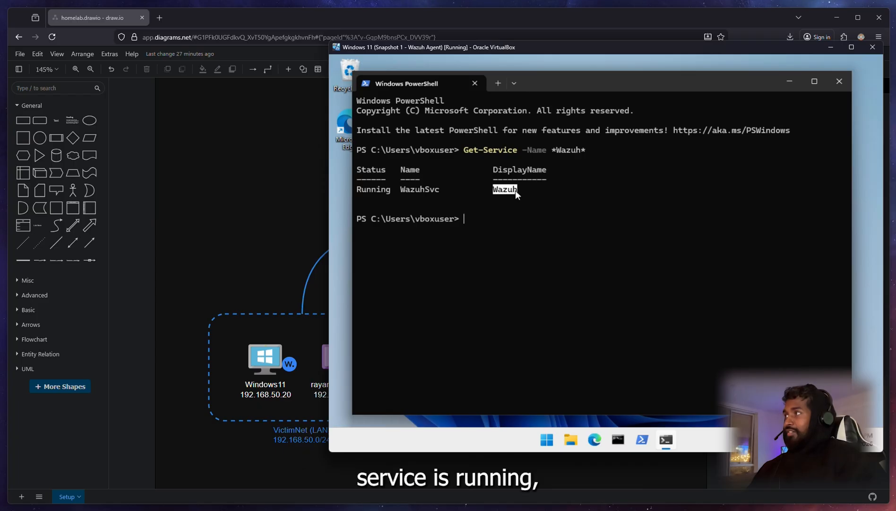
double_click(369, 190)
left_click(466, 217)
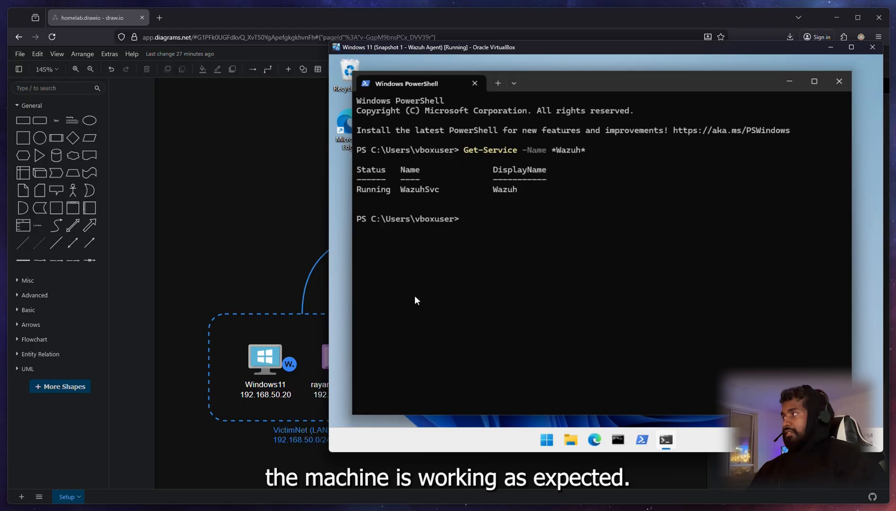
key("alt+Tab")
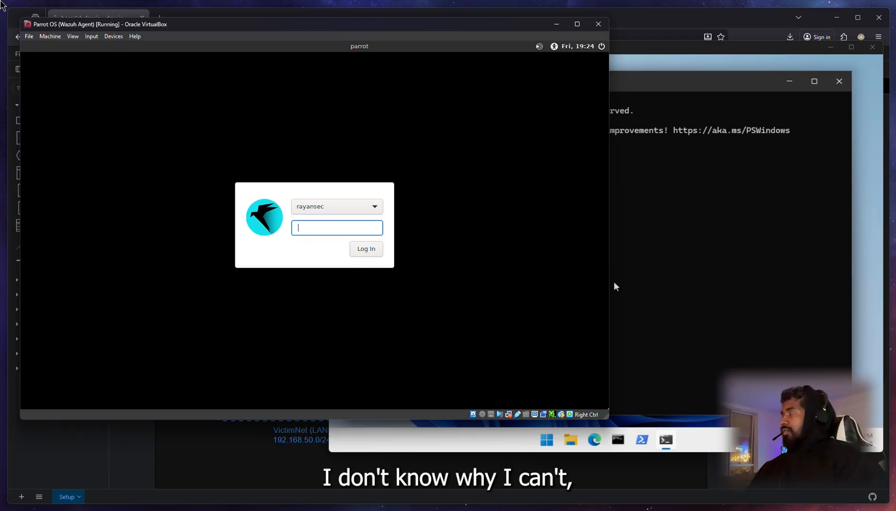
Step: Close the Parrot OS window by choosing Power off the machine
left_click(30, 37)
mouse_move(50, 36)
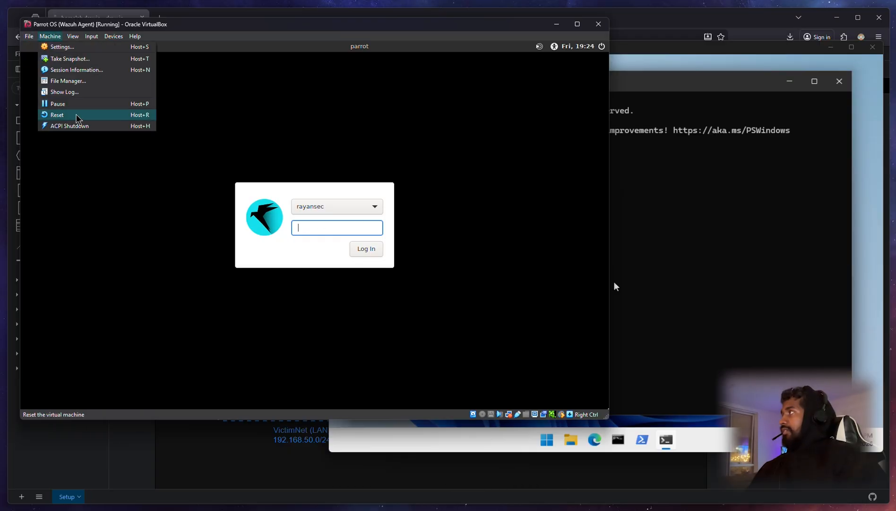
left_click(597, 28)
left_click(594, 28)
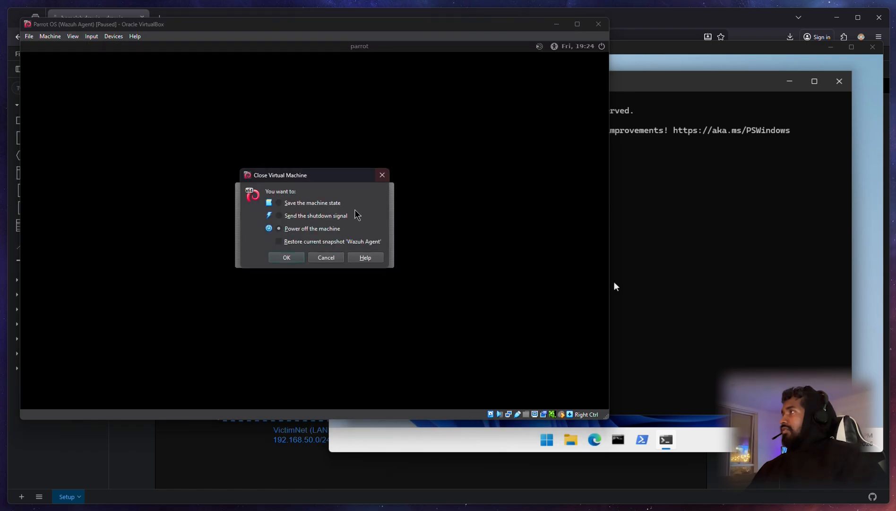
left_click(298, 257)
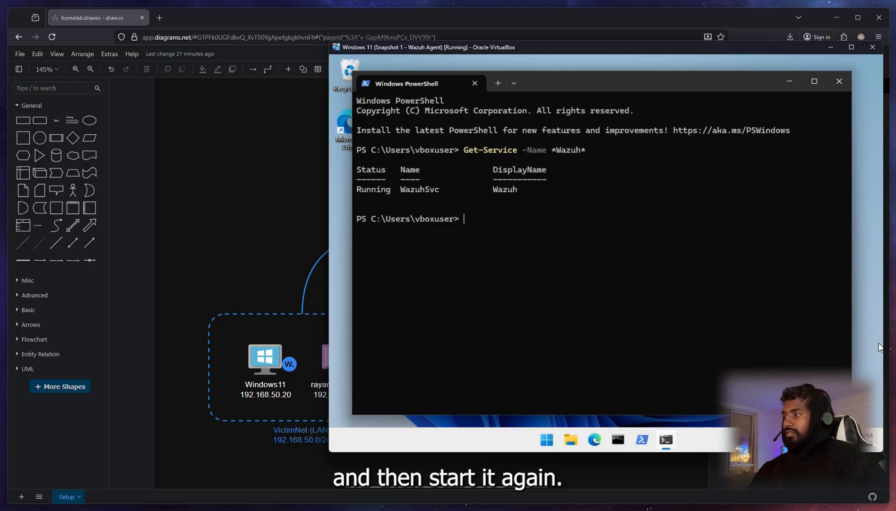
Step: Start Parrot OS again from the VirtualBox Manager
key("alt+Tab")
left_click(479, 222)
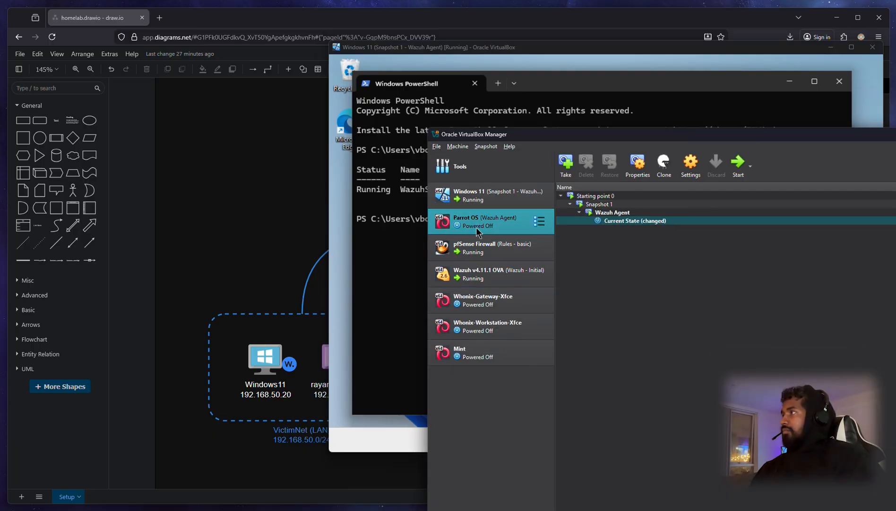
left_click(741, 173)
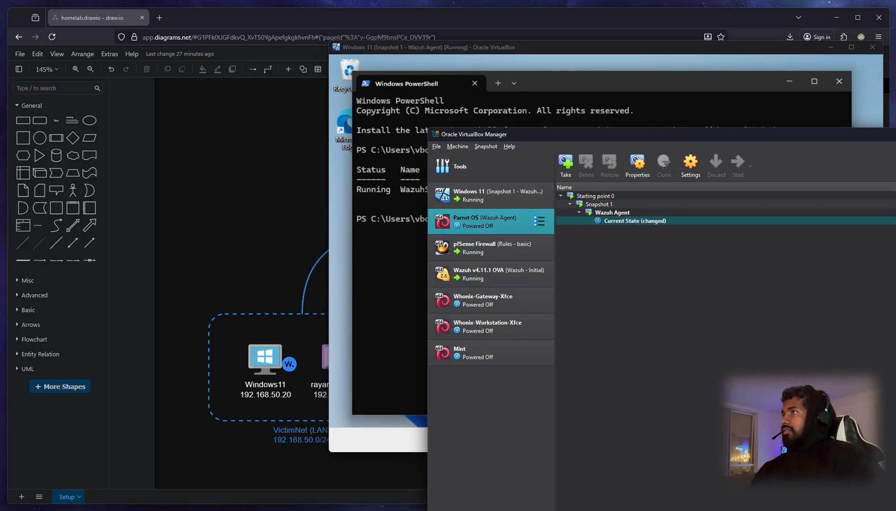
key("super+Down")
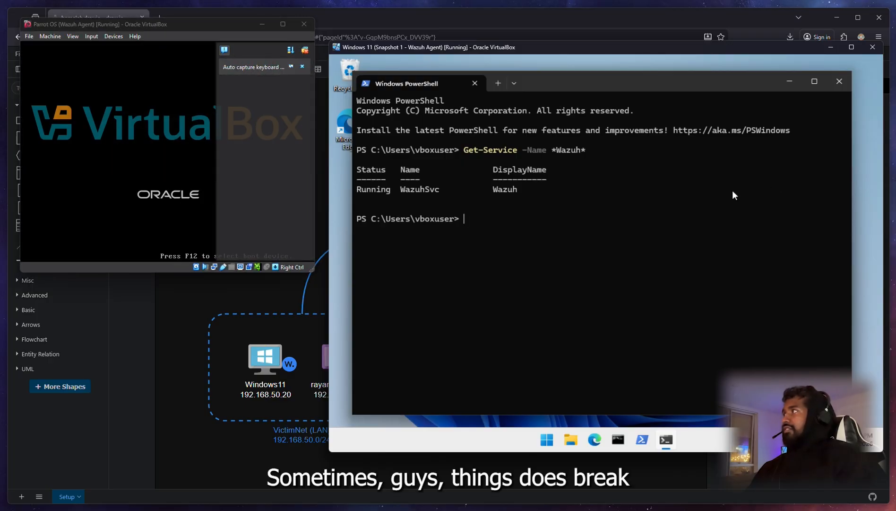
Step: Center the booting Parrot OS window and log in with the account password
left_click(306, 49)
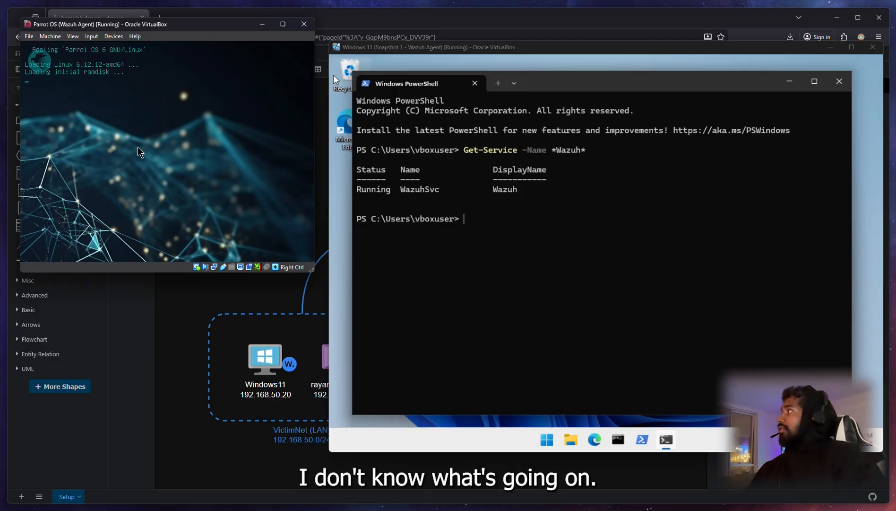
left_click_drag(178, 26, 543, 191)
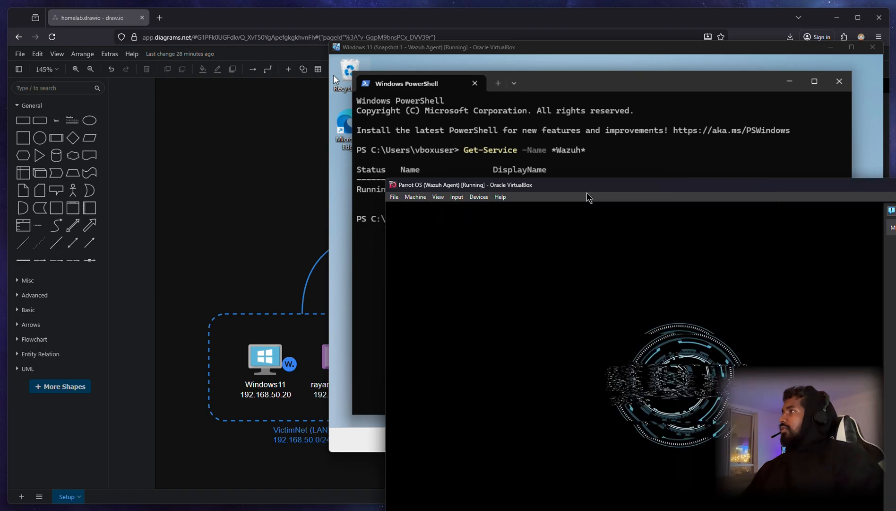
left_click_drag(513, 184, 279, 37)
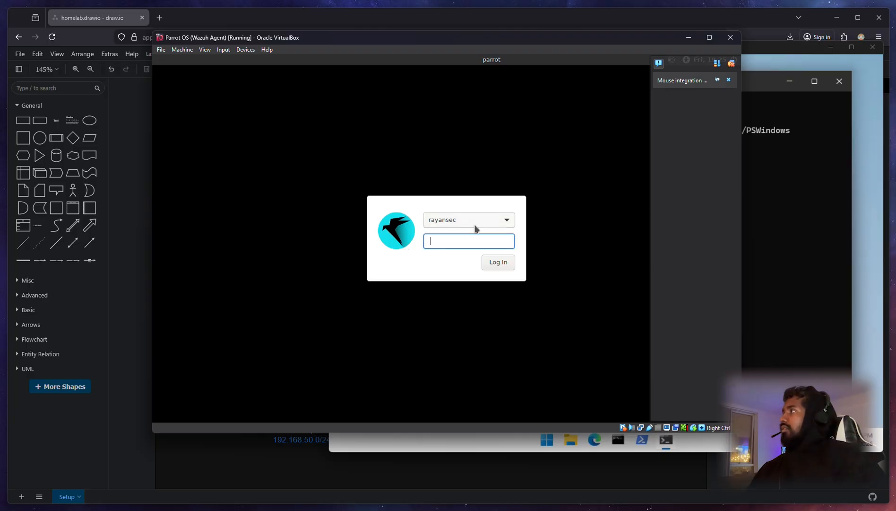
type("*******")
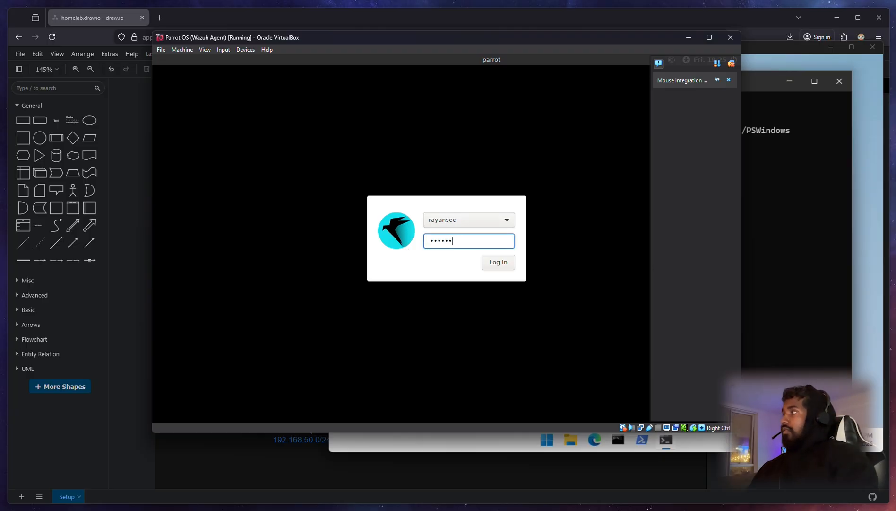
key("Return")
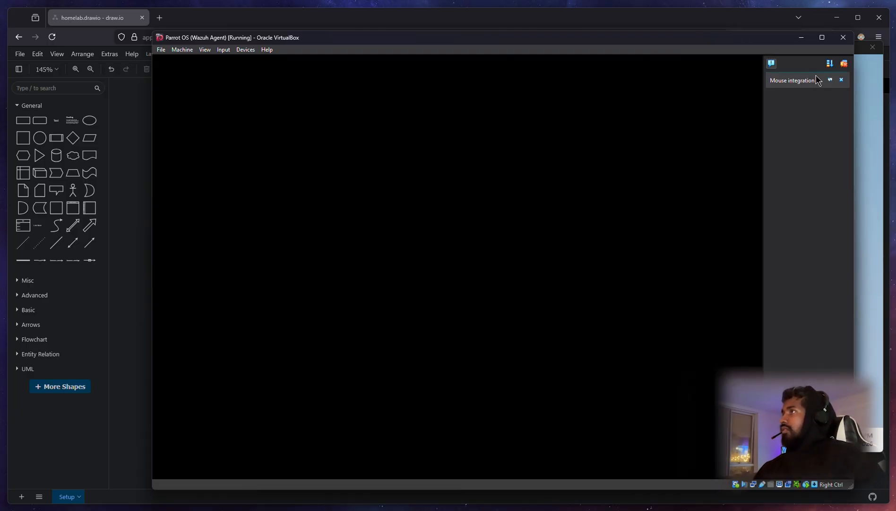
left_click_drag(760, 36, 684, 26)
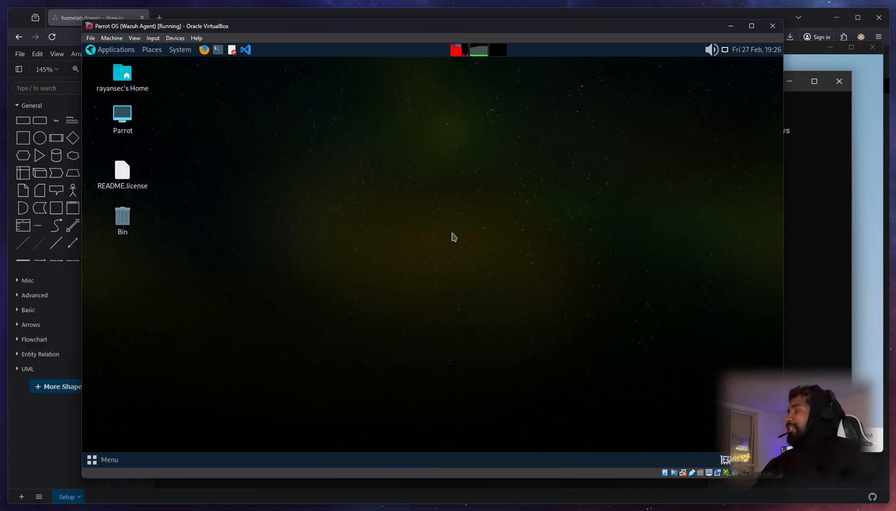
Step: In a Parrot terminal, ping 8.8.8.8 successfully and ping 192.168.50.20 without reply
left_click(217, 50)
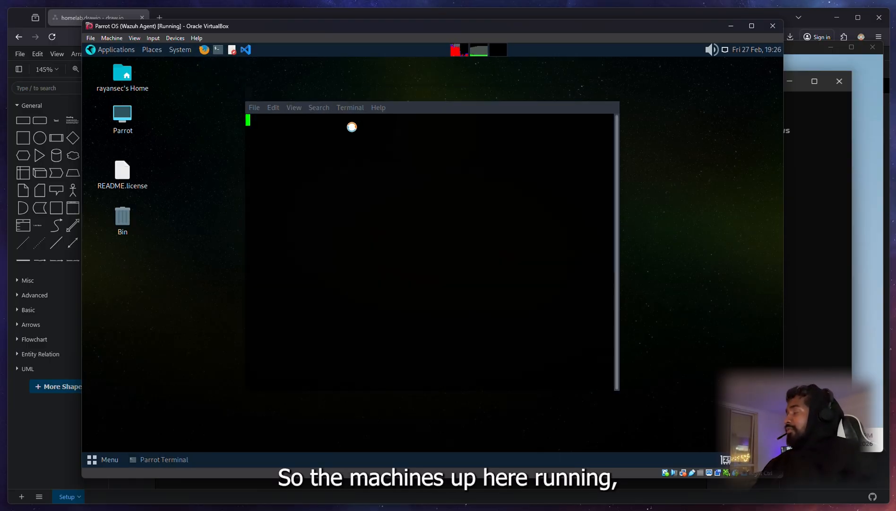
left_click_drag(320, 98, 344, 142)
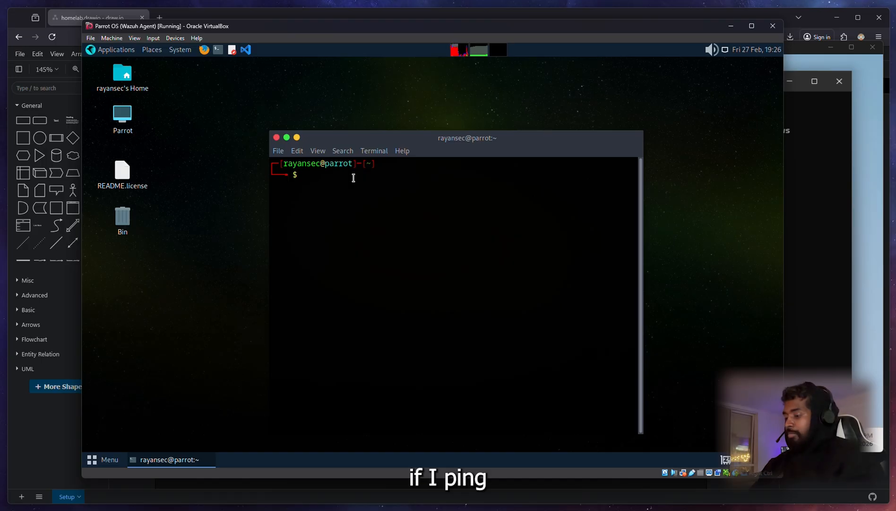
type("ping 8.")
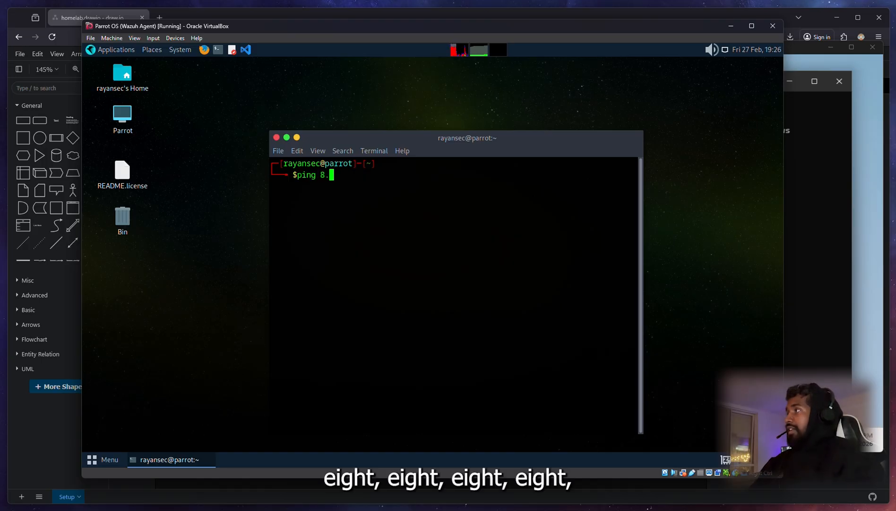
type("8.8.8")
key("Return")
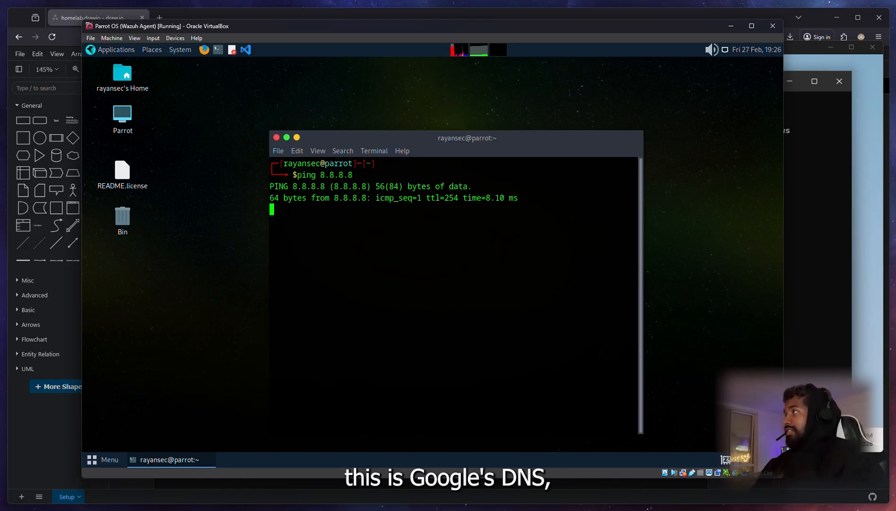
key("ctrl+c")
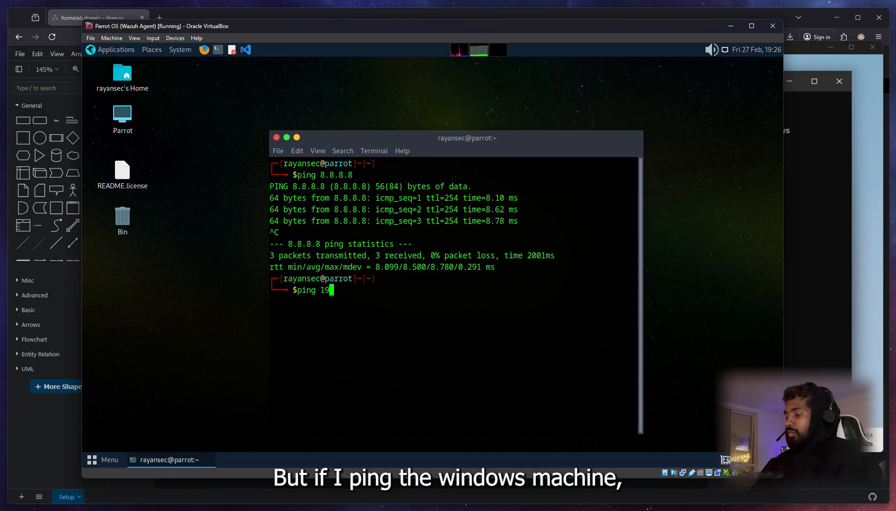
type("ping 192.168.5")
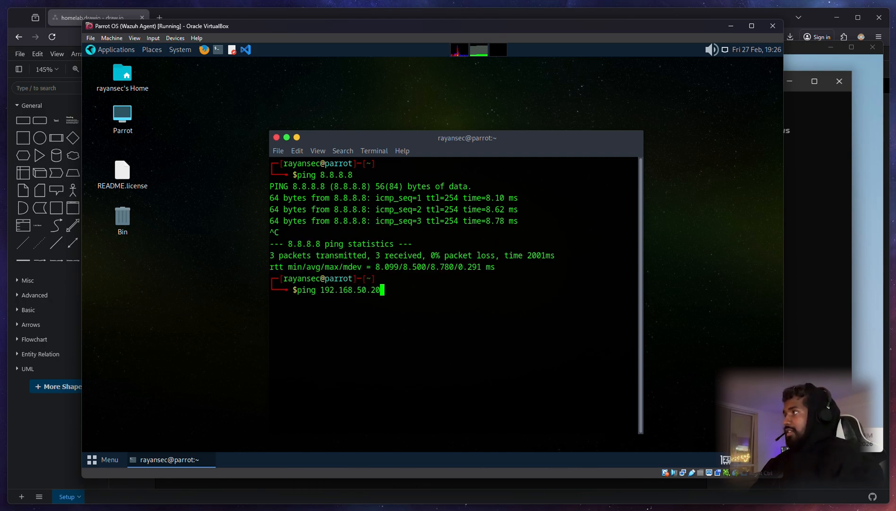
type("0.20")
key("Return")
key("ctrl+c")
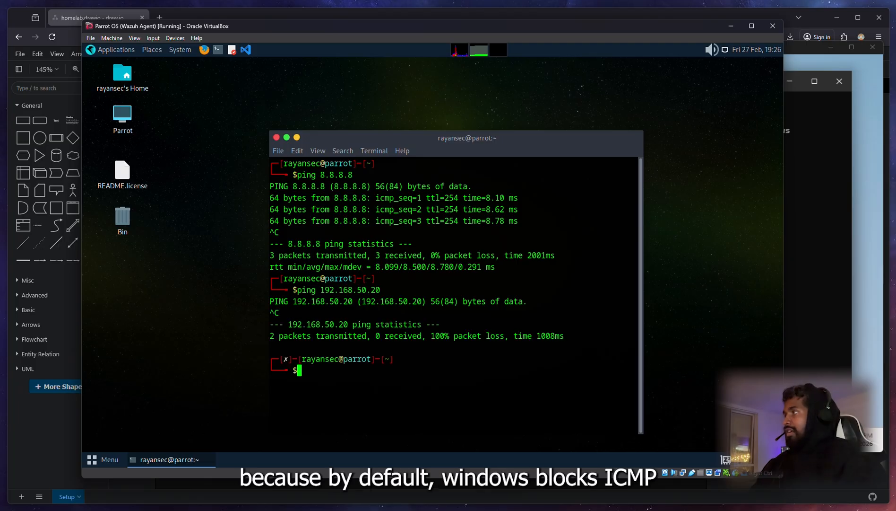
left_click_drag(508, 140, 506, 92)
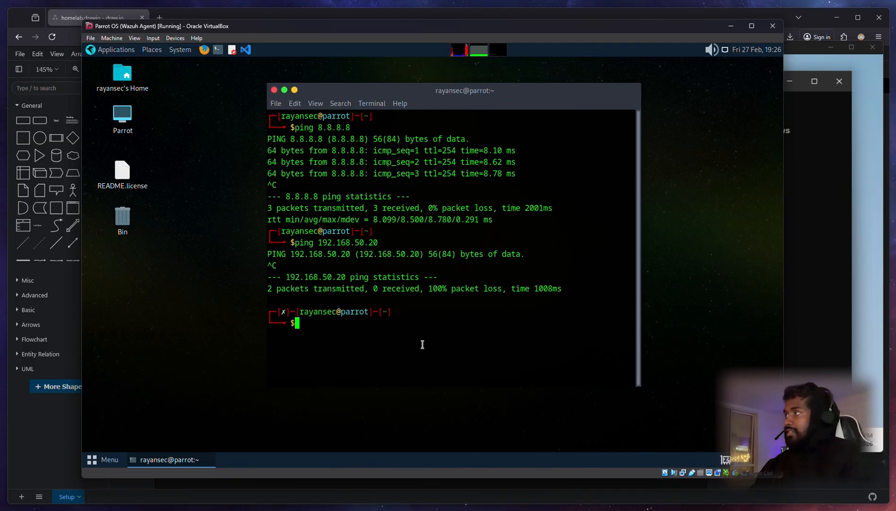
Step: Run ping parrot from the Windows 11 PowerShell and confirm replies
left_click(818, 314)
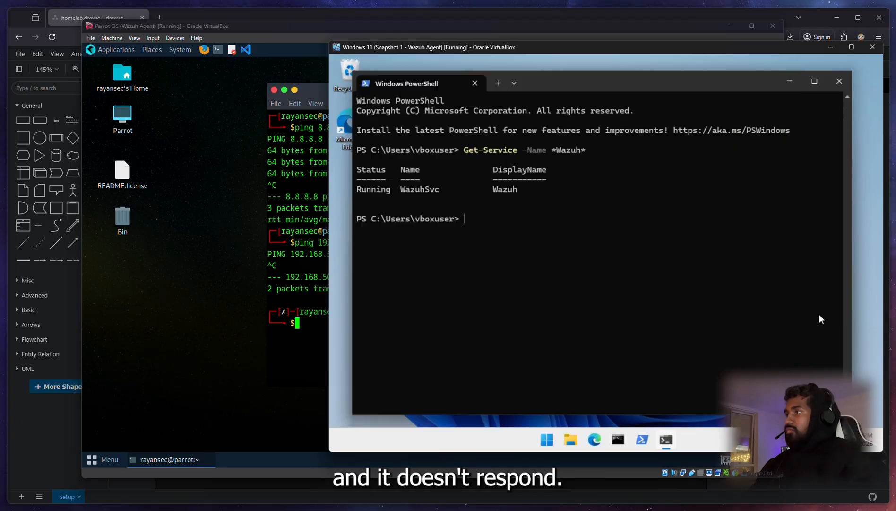
type("ping")
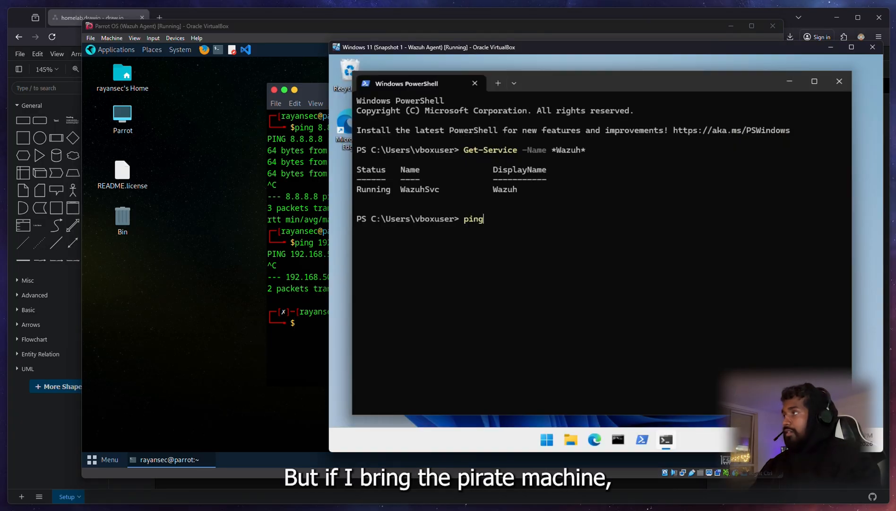
type(" parrot")
key("Return")
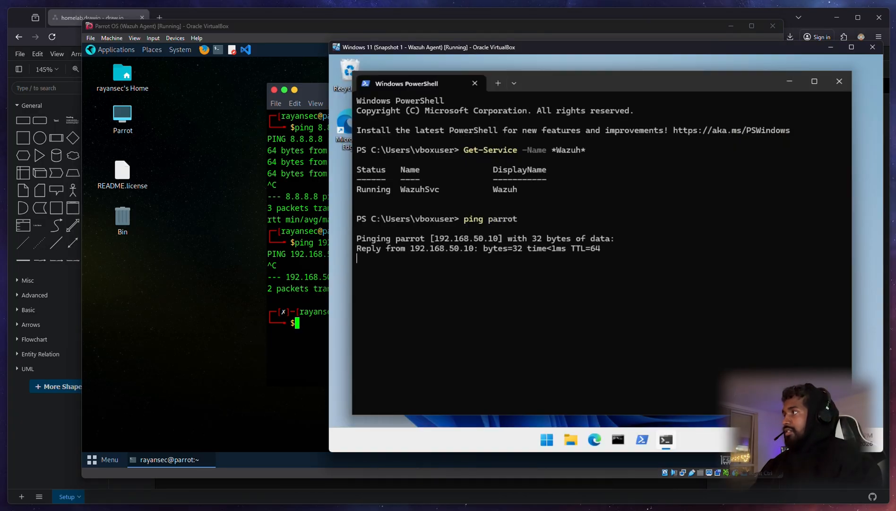
key("ctrl+c")
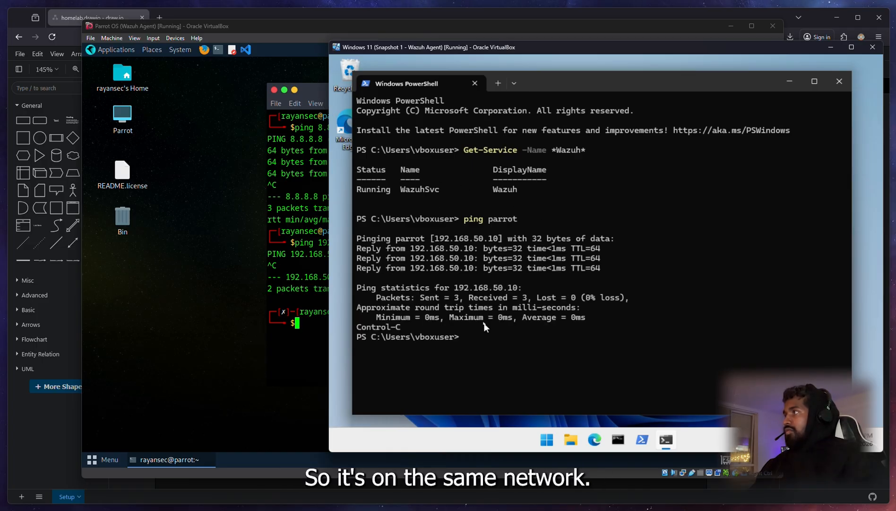
Step: Return to Parrot OS, reposition the terminal, and launch Firefox
left_click(329, 307)
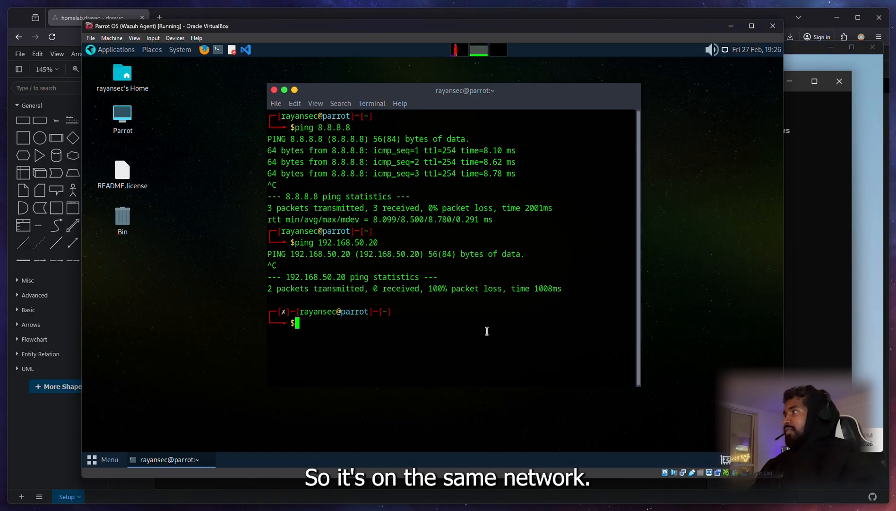
left_click_drag(515, 92, 440, 93)
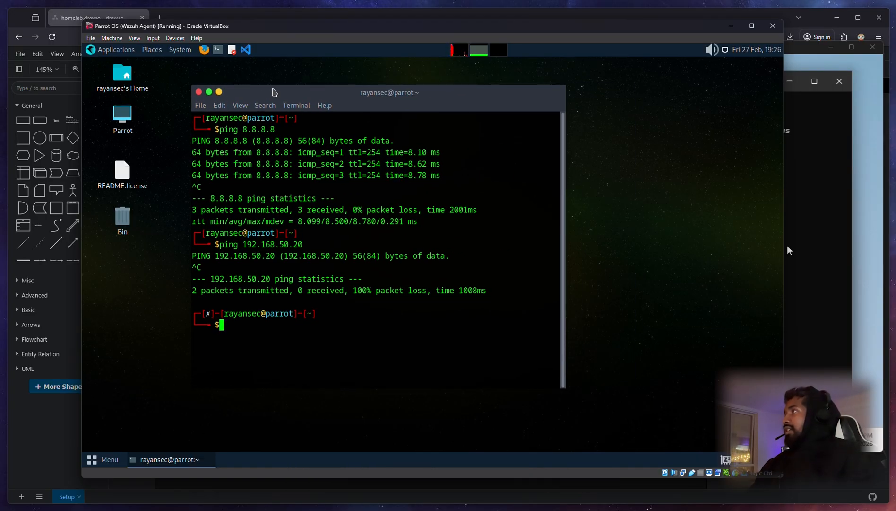
left_click_drag(273, 90, 327, 110)
left_click(205, 50)
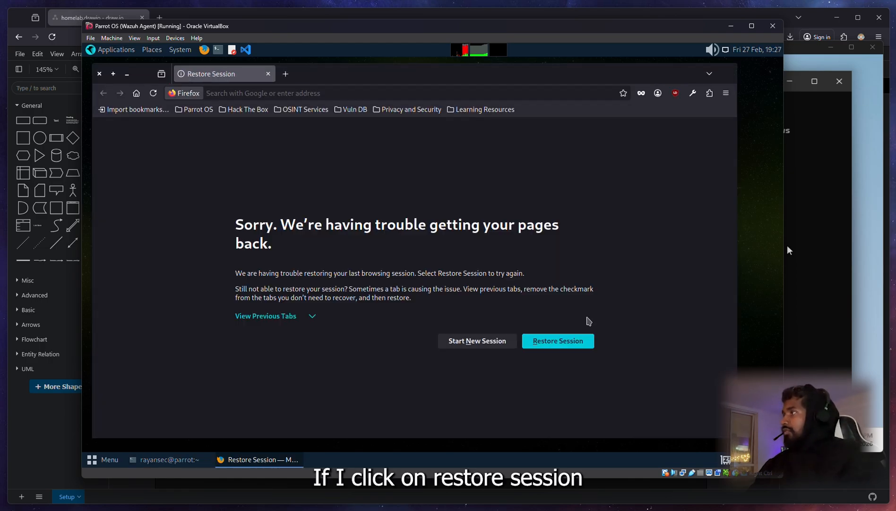
Step: Restore the Firefox session, log into Wazuh and pfSense as admin, then show the Wazuh tab
left_click(560, 341)
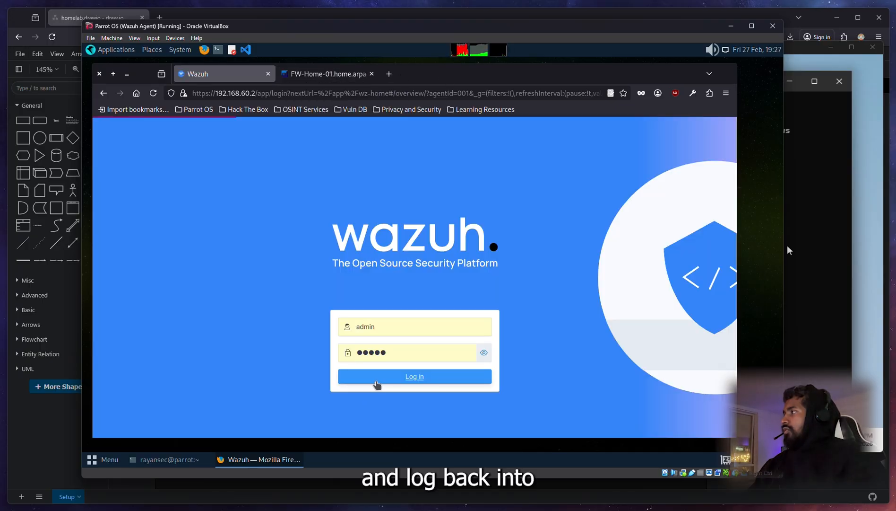
left_click(377, 376)
key("ctrl+Tab")
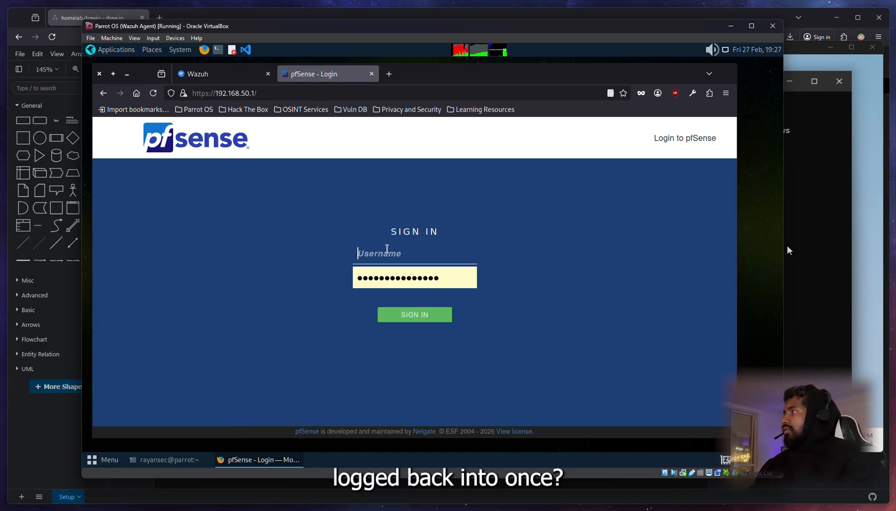
left_click(386, 248)
type("admin")
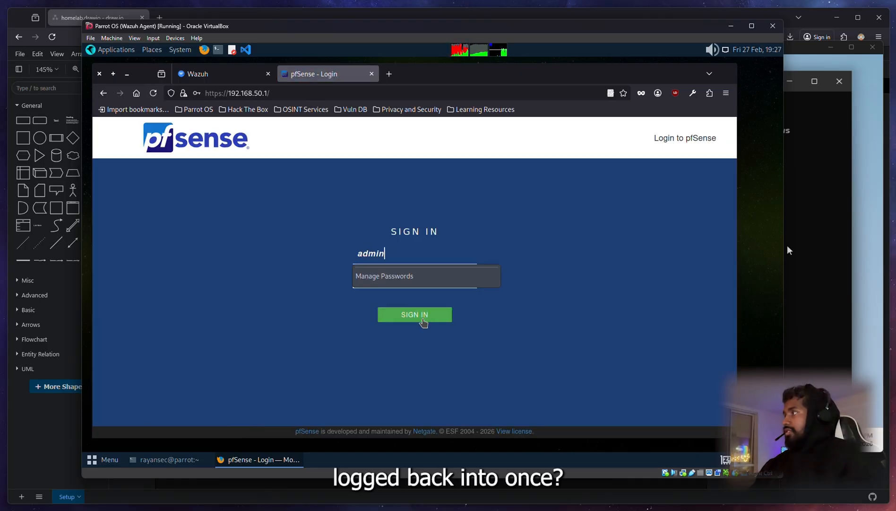
left_click(424, 321)
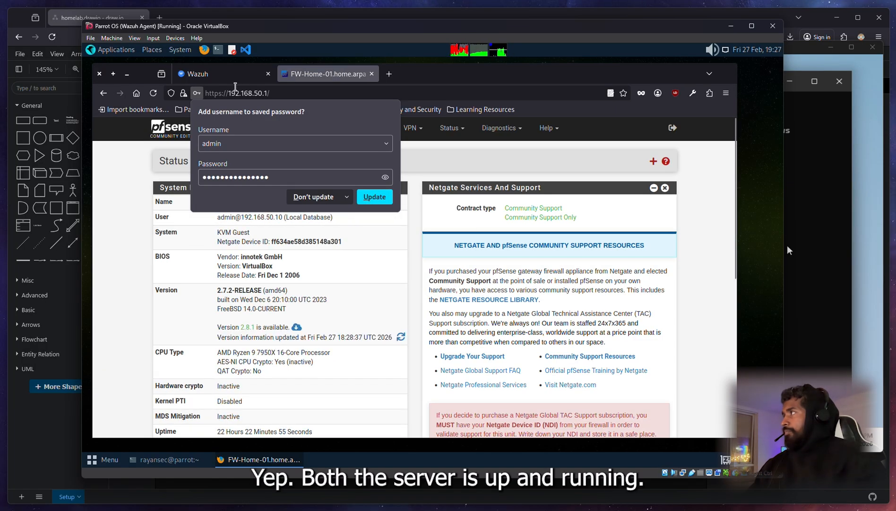
left_click(245, 84)
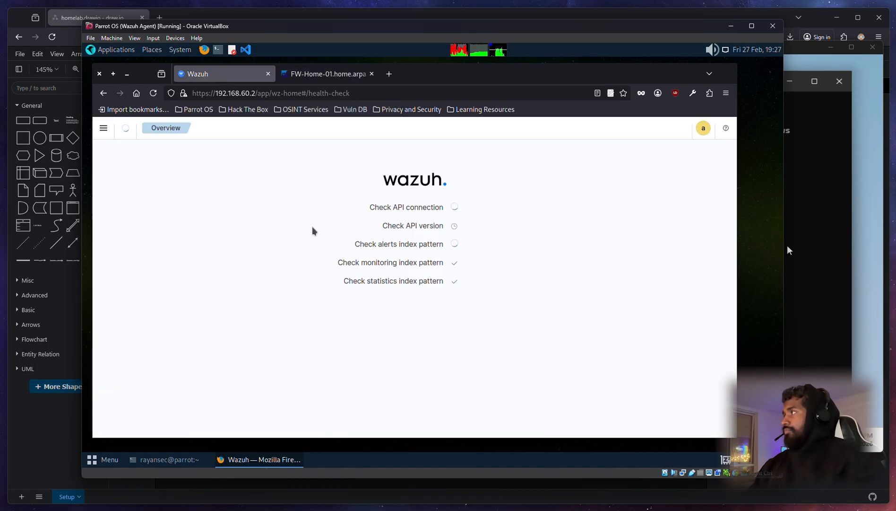
left_click_drag(473, 78, 487, 80)
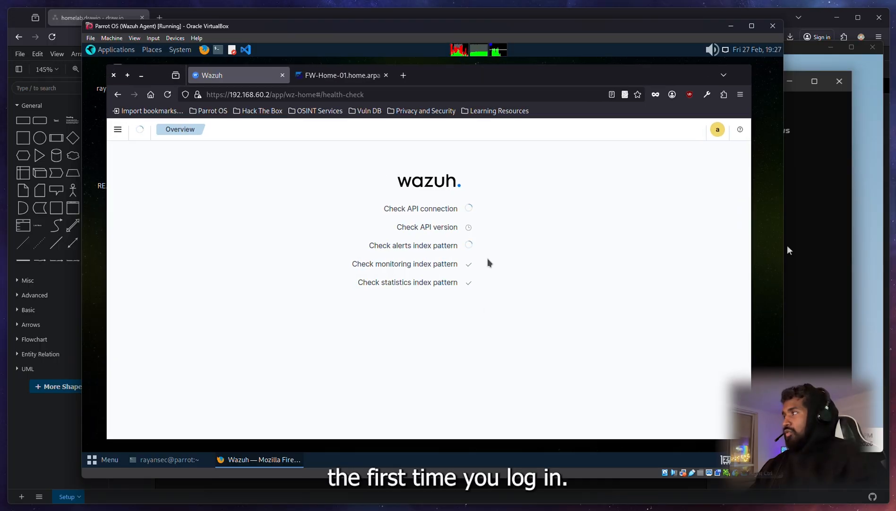
Step: Close PowerShell in the Windows 11 VM
left_click(821, 59)
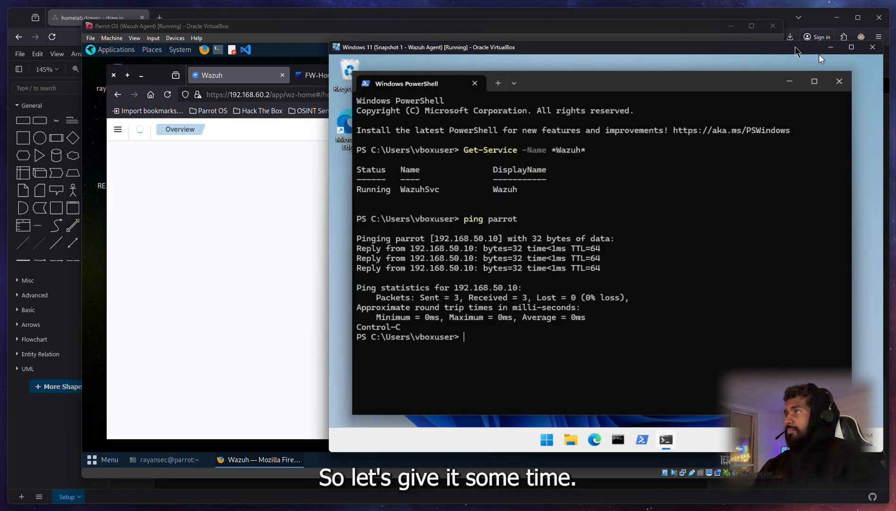
left_click_drag(625, 81, 601, 85)
left_click(855, 86)
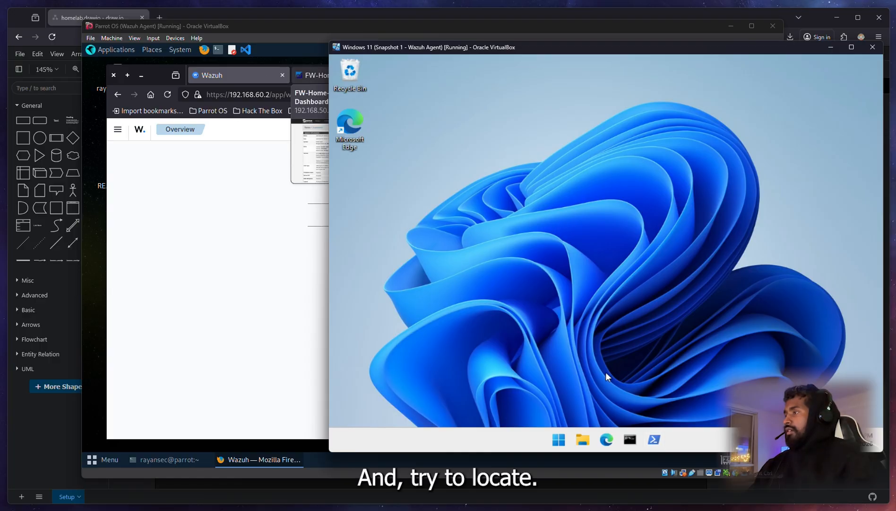
Step: Browse File Explorer to C:\Program Files (x86)\ossec-agent and scroll through its files
left_click(586, 439)
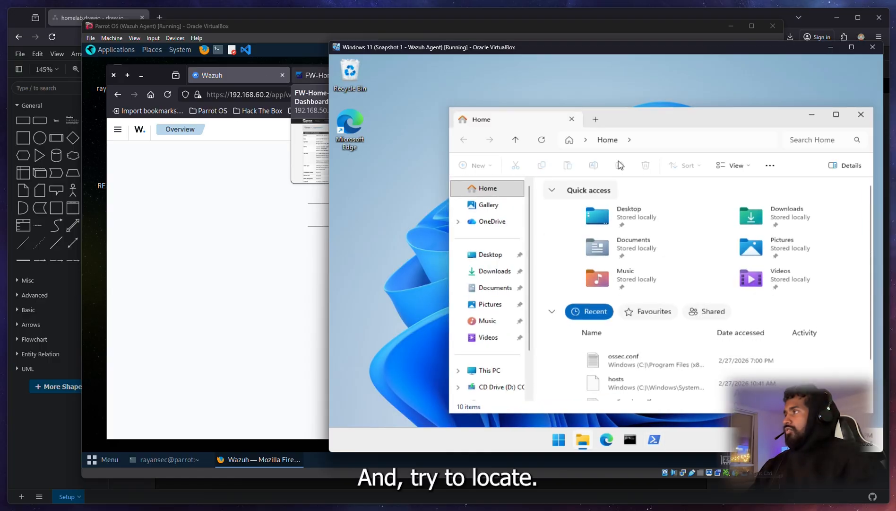
left_click_drag(636, 116, 572, 87)
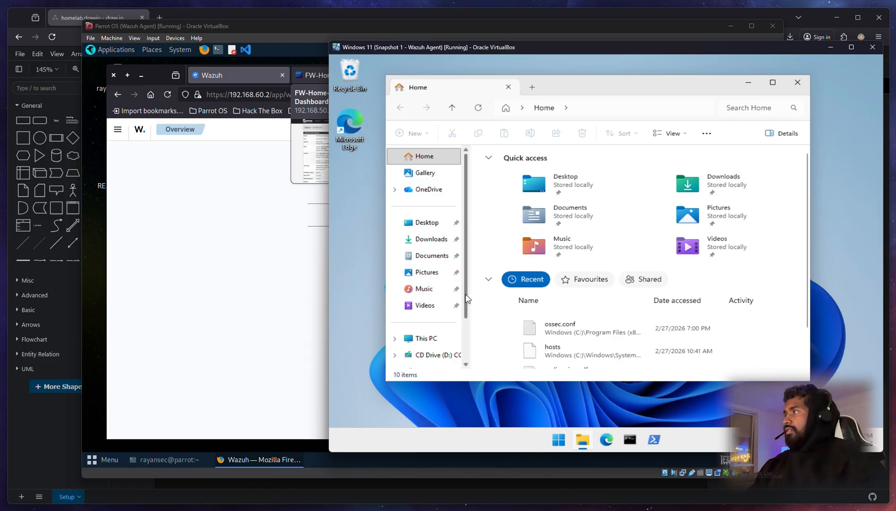
scroll(425, 288, "down", 1)
left_click(427, 290)
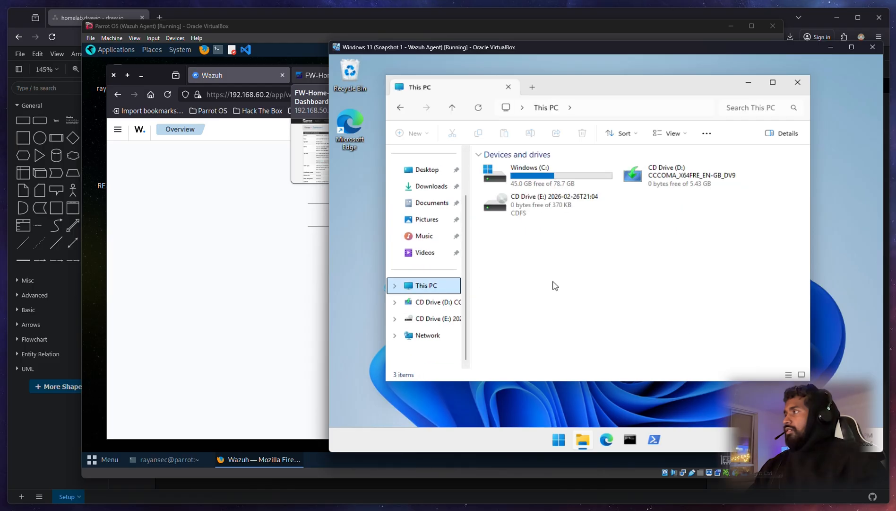
double_click(552, 173)
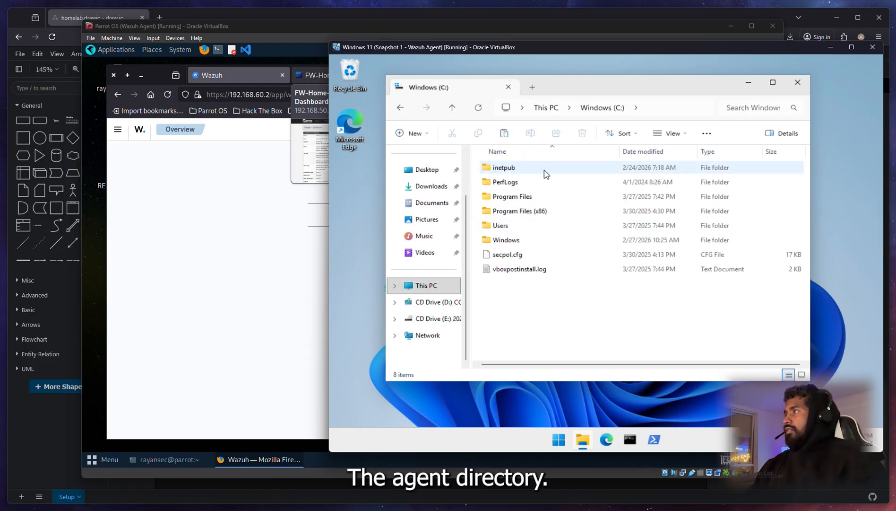
double_click(534, 212)
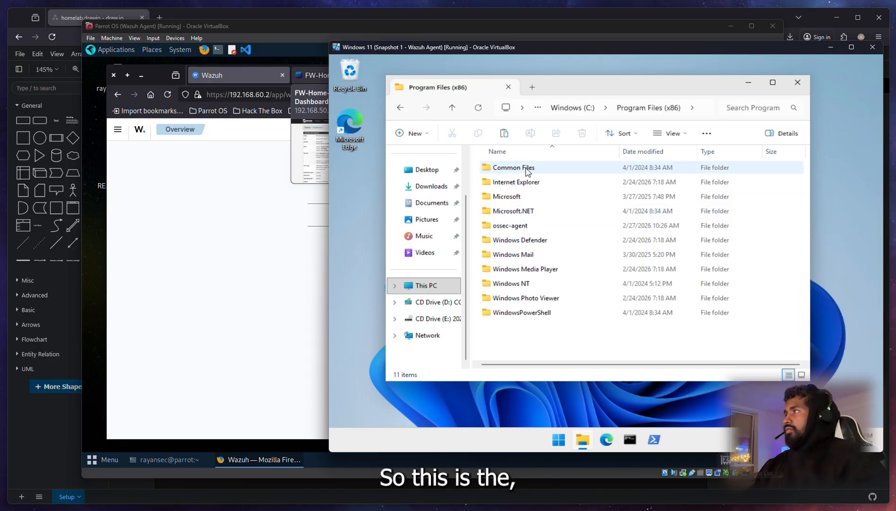
double_click(505, 227)
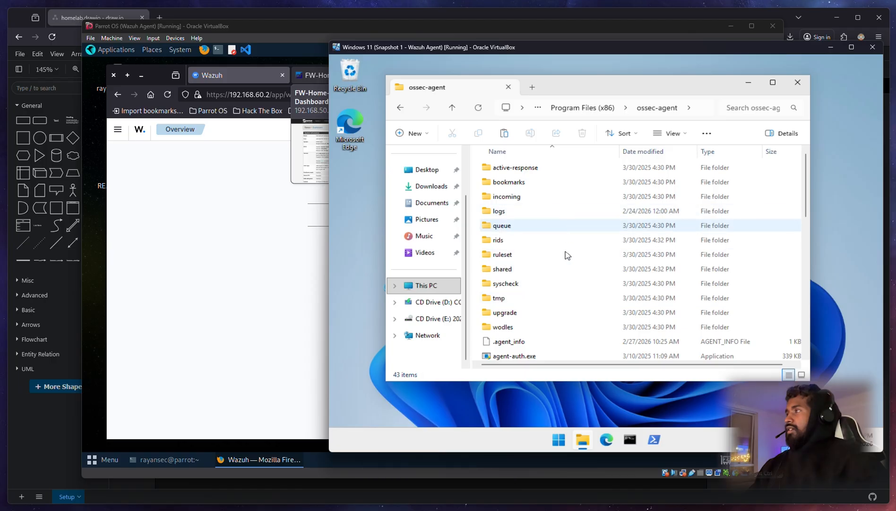
scroll(556, 294, "down", 10)
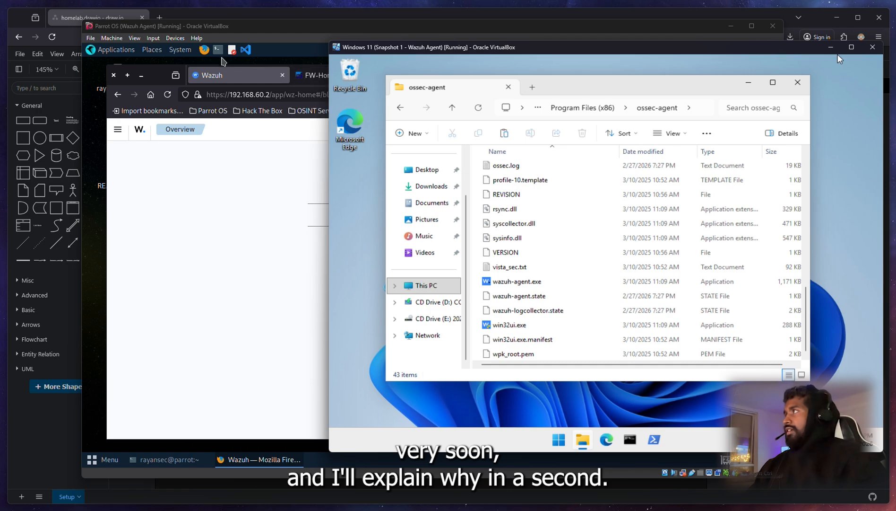
left_click(252, 27)
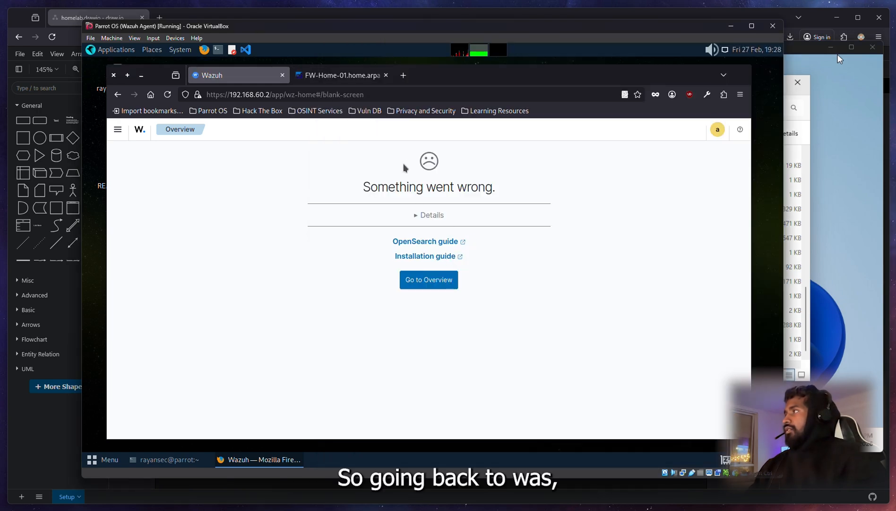
Step: Return to the Wazuh overview, inspect the timeout error details, and reload the page
left_click(437, 281)
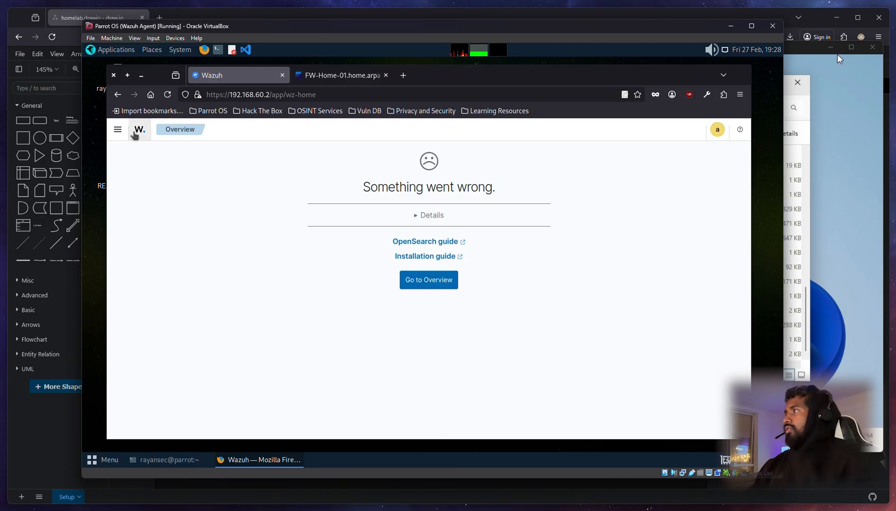
left_click(429, 215)
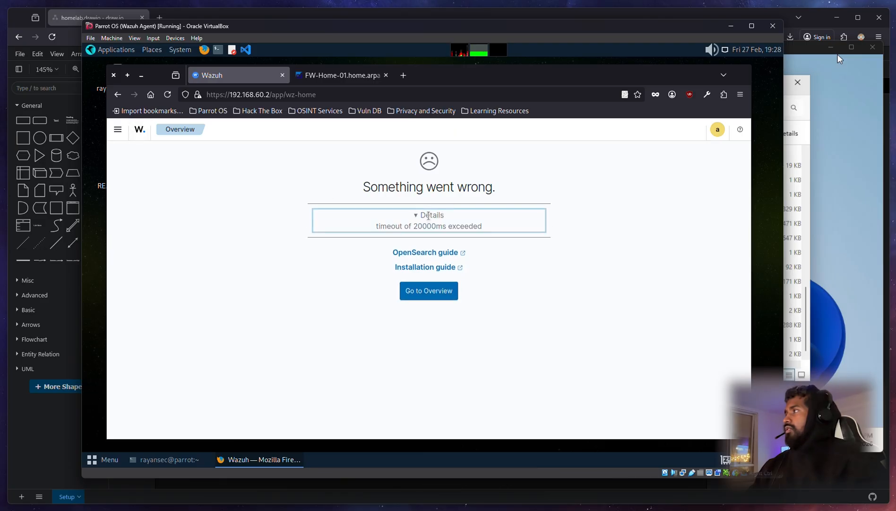
left_click_drag(395, 228, 495, 234)
left_click(621, 220)
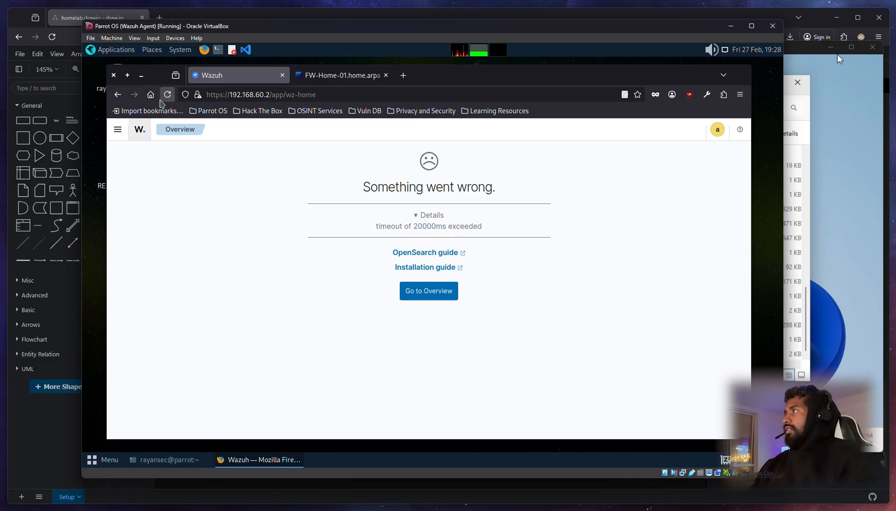
left_click(167, 94)
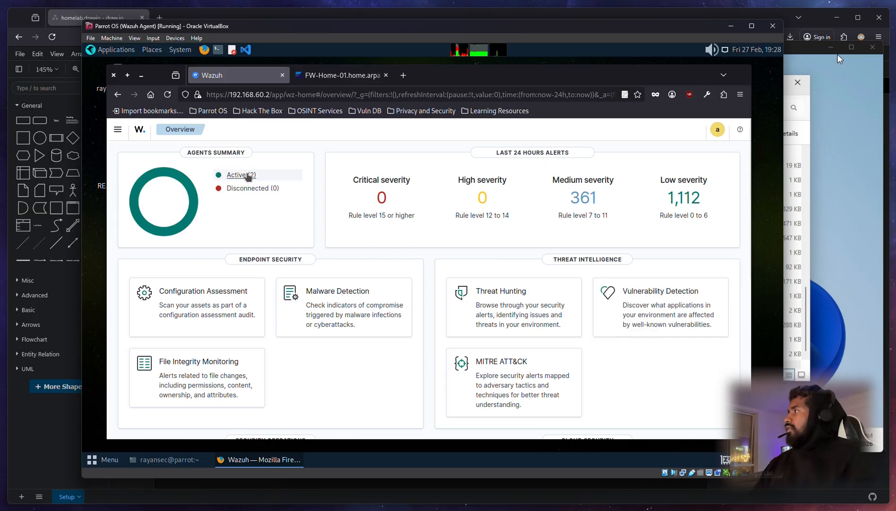
Step: Reload again and open Active (2) to list the Windows11 and parrot endpoints
left_click(247, 175)
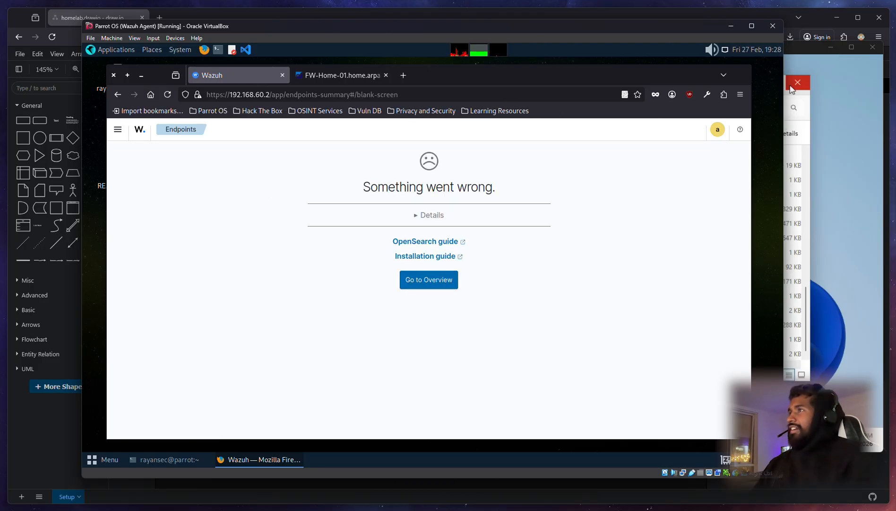
left_click(798, 54)
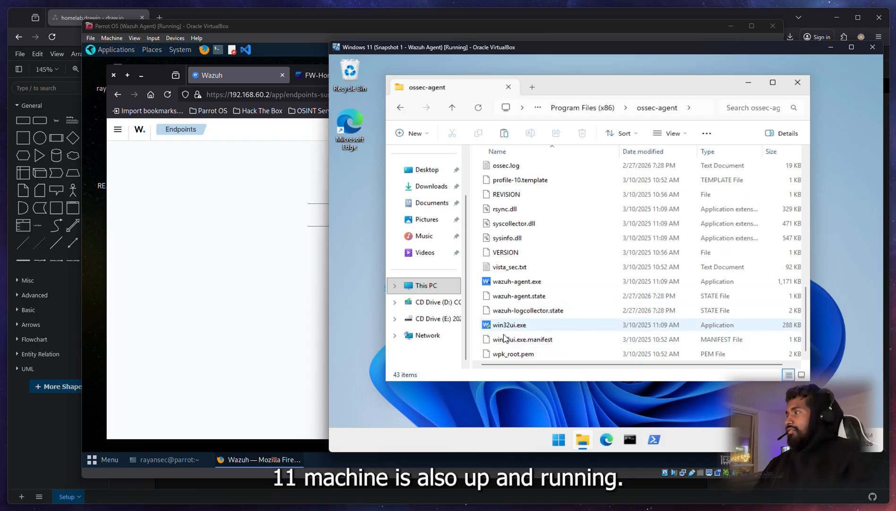
left_click(269, 284)
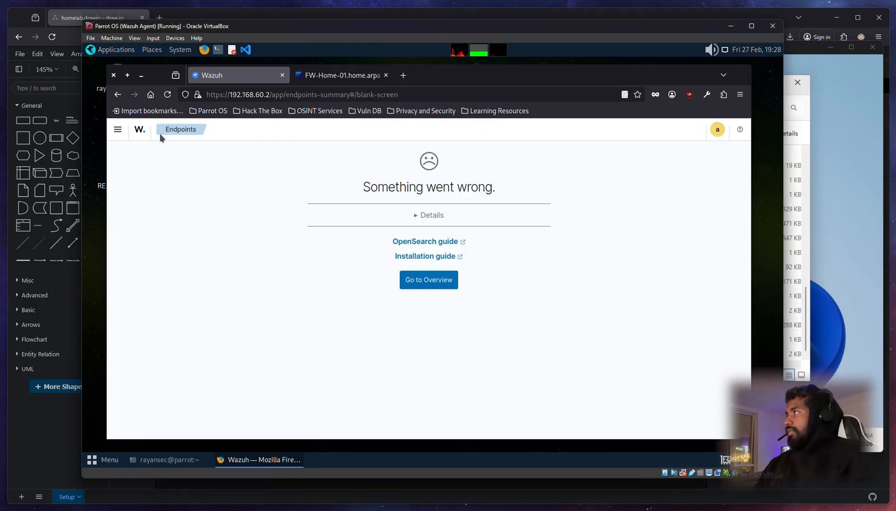
left_click(168, 95)
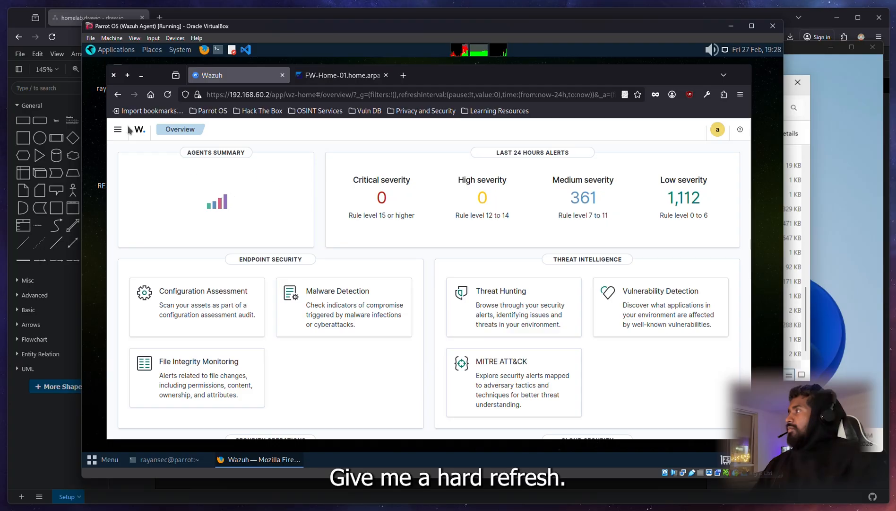
left_click(119, 131)
left_click(310, 158)
left_click(251, 175)
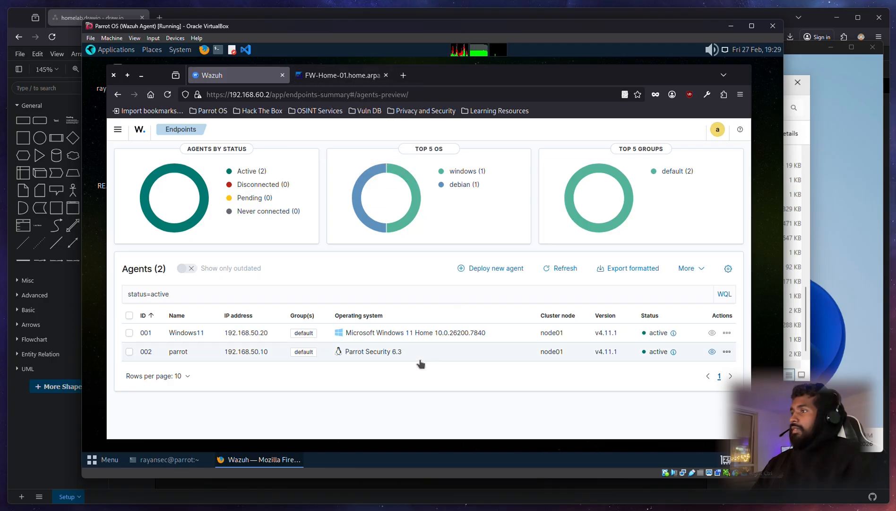
left_click(235, 17)
left_click_drag(652, 99, 161, 471)
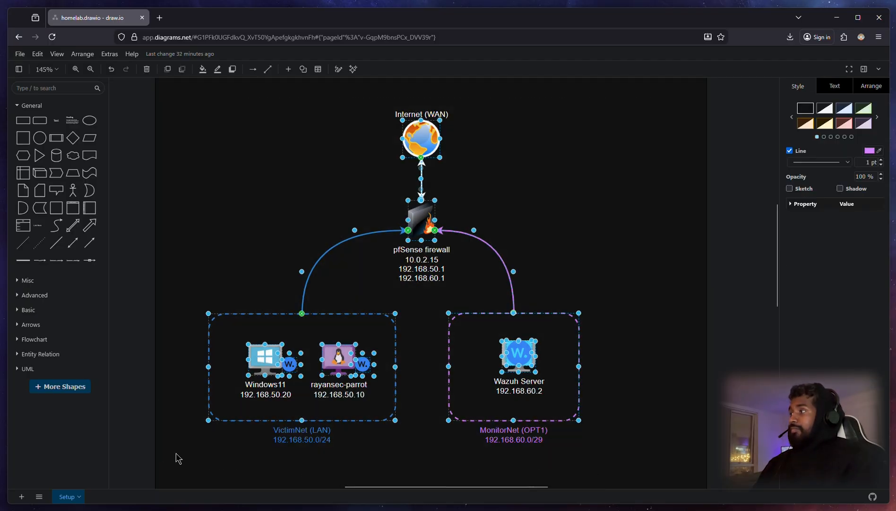
left_click(579, 207)
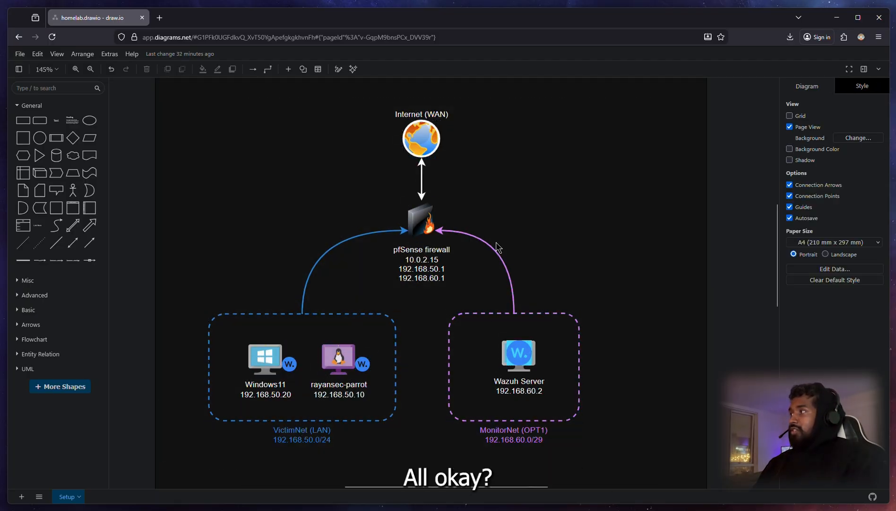
left_click_drag(195, 106, 650, 449)
left_click(644, 457)
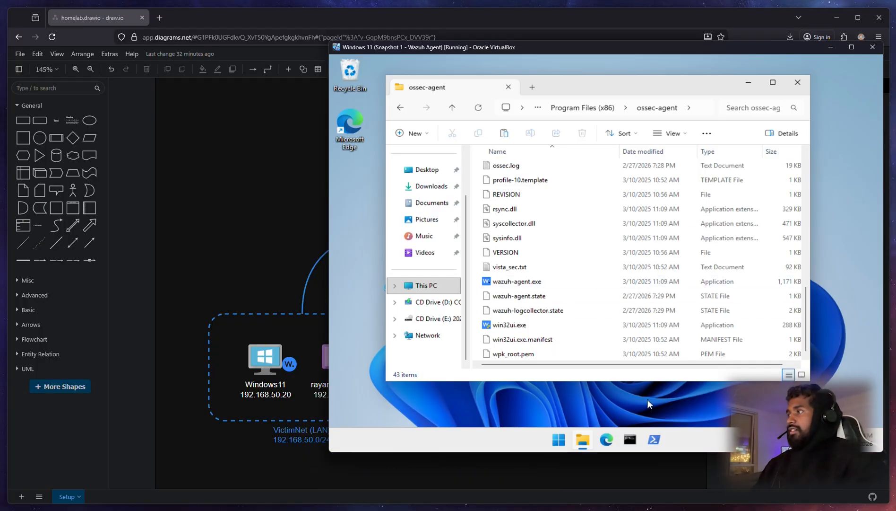
Step: Launch Event Viewer from the Windows 11 start menu search
left_click(563, 439)
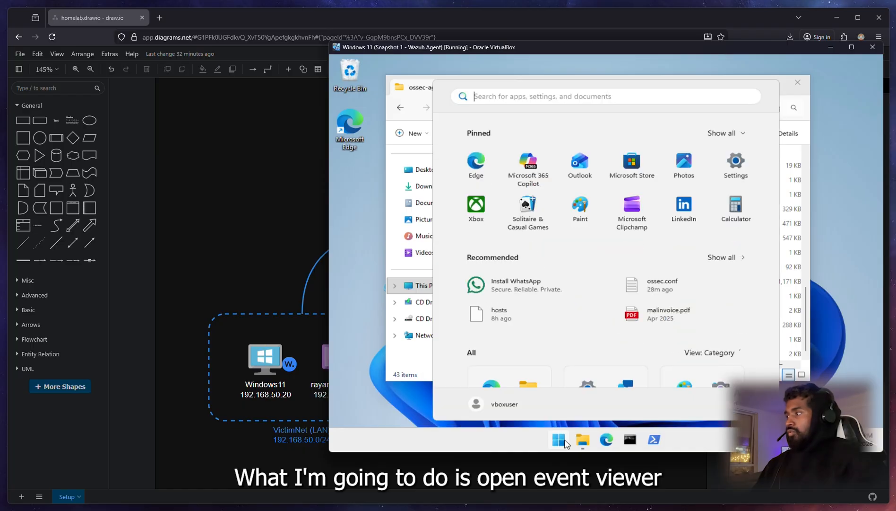
type("event view")
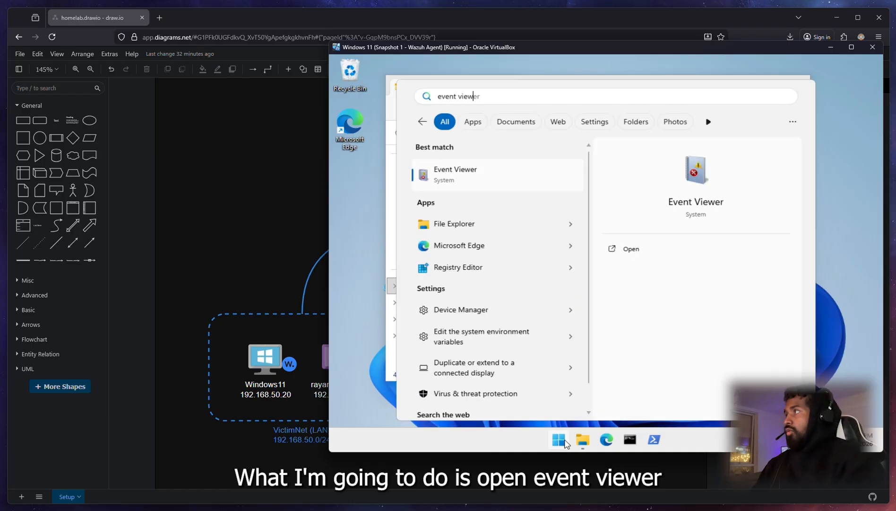
type("er")
left_click(491, 178)
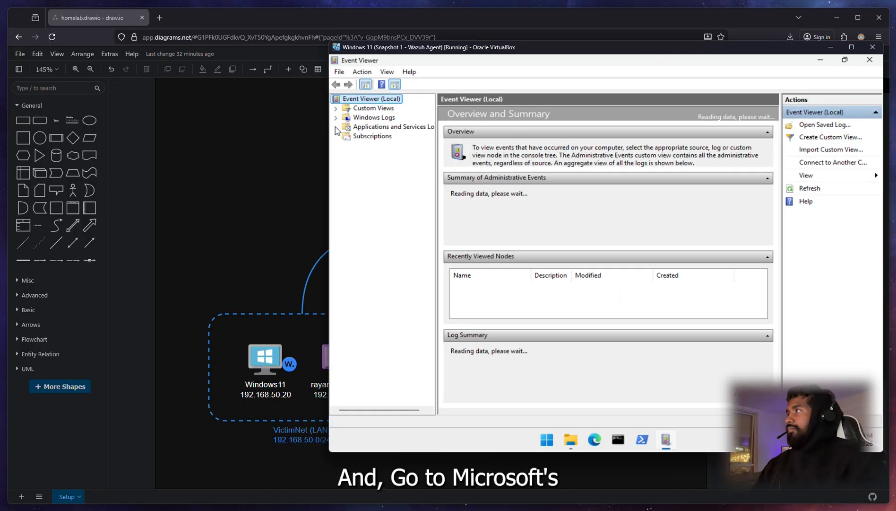
Step: Expand Applications and Services Logs > Microsoft > System > Windows in the log tree
left_click(378, 127)
left_click(337, 118)
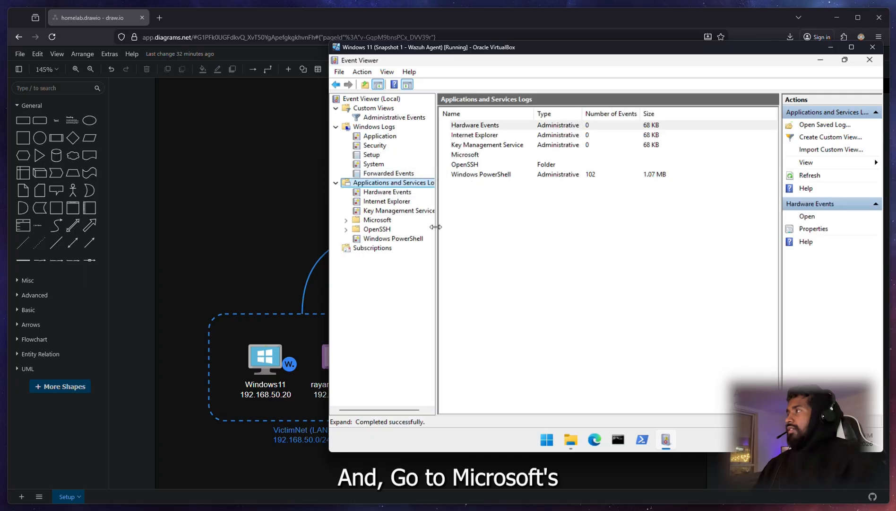
left_click(347, 220)
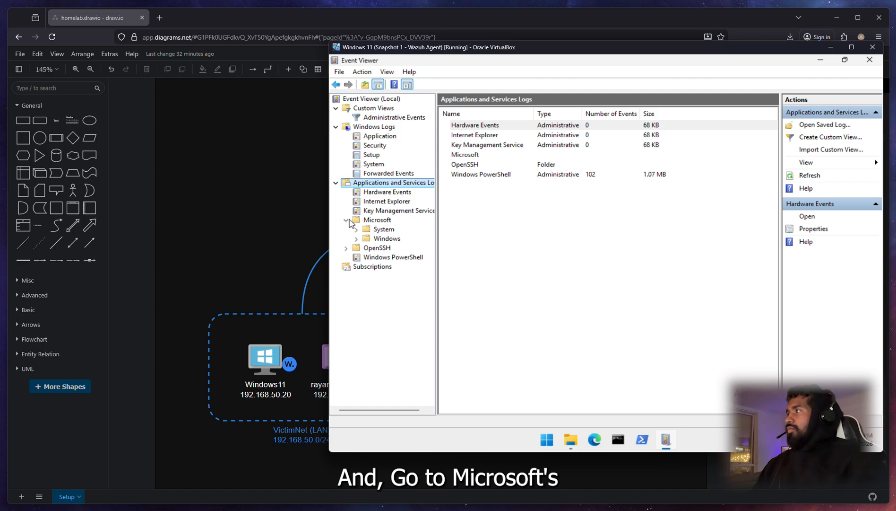
left_click(356, 229)
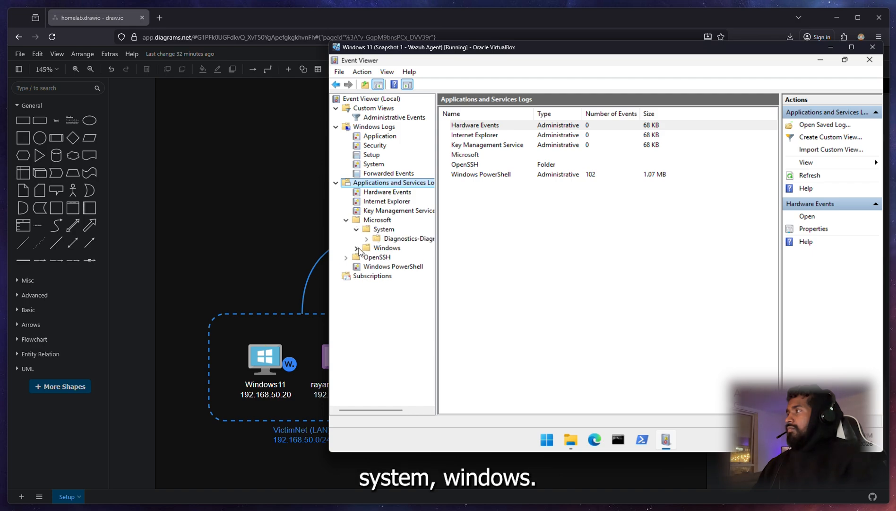
left_click(356, 248)
scroll(402, 284, "down", 12)
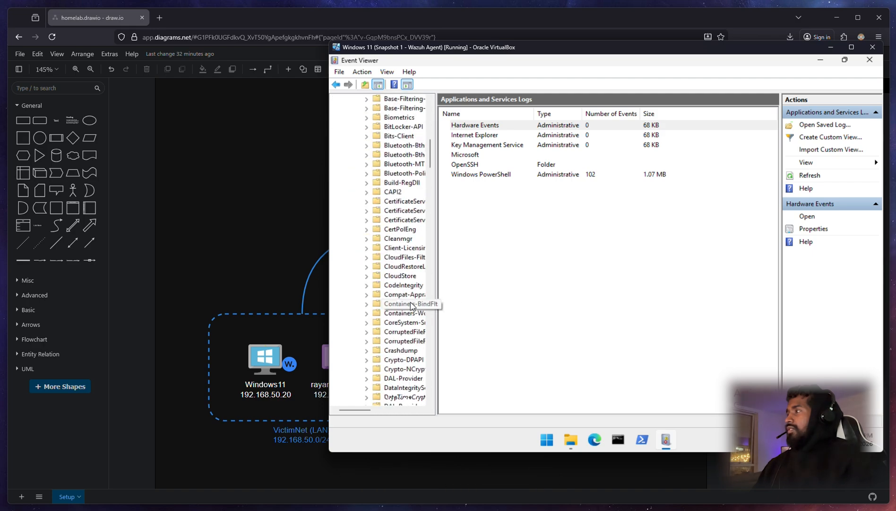
scroll(410, 305, "down", 20)
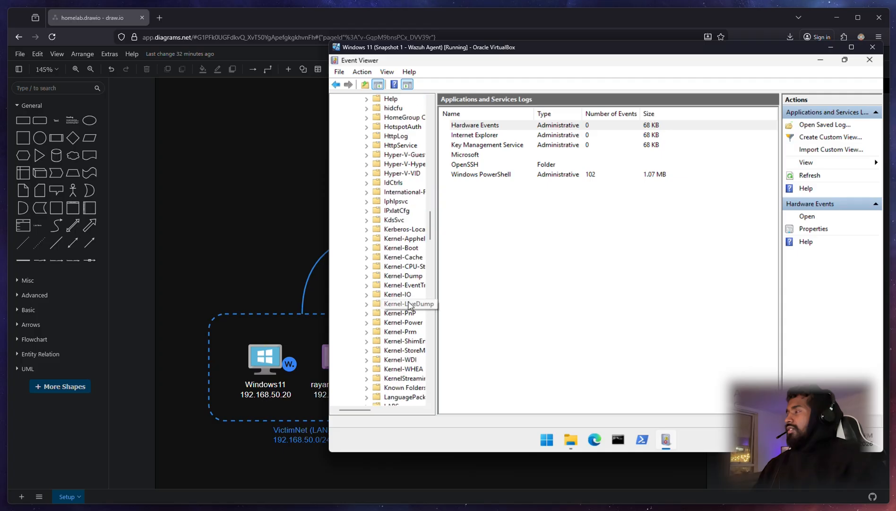
scroll(407, 305, "down", 4)
Step: Select Security-Audit-Configuration-Client, whose Operational log shows 0 events
left_click(405, 305)
key("s")
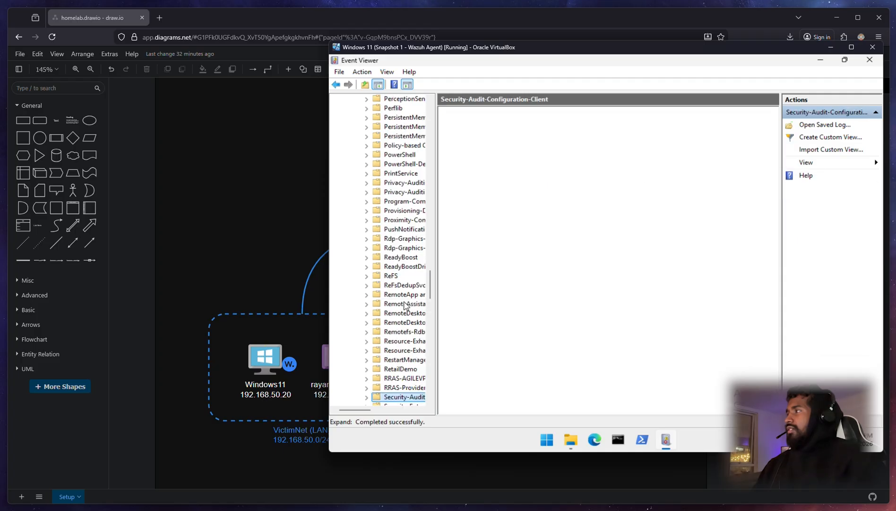
scroll(406, 305, "down", 8)
scroll(405, 305, "down", 12)
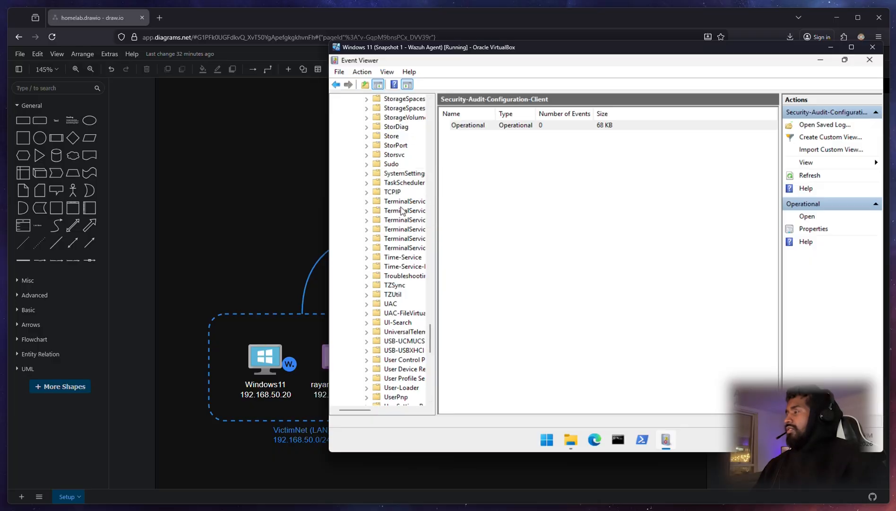
scroll(395, 252, "down", 5)
scroll(395, 252, "down", 13)
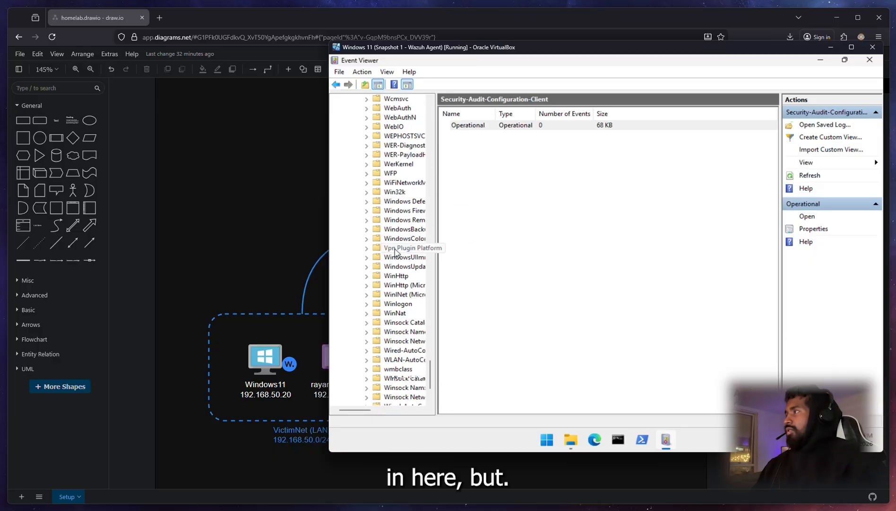
scroll(395, 252, "up", 4)
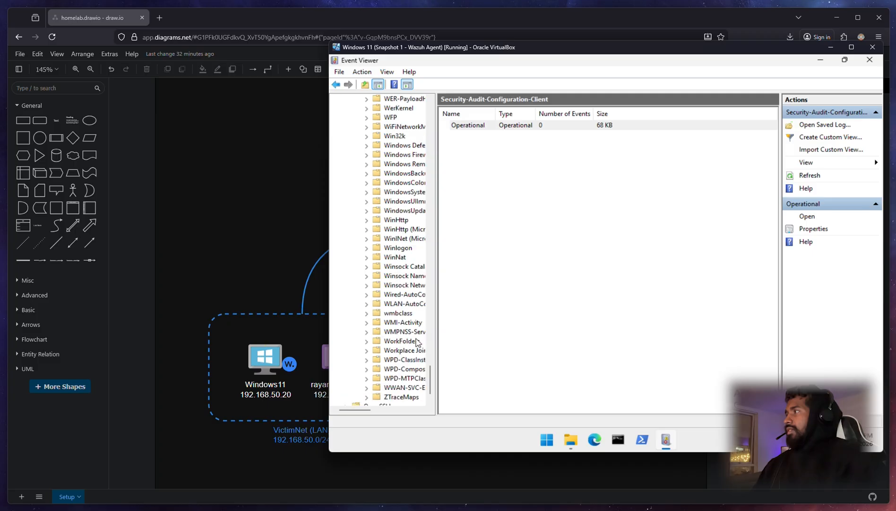
scroll(393, 285, "up", 13)
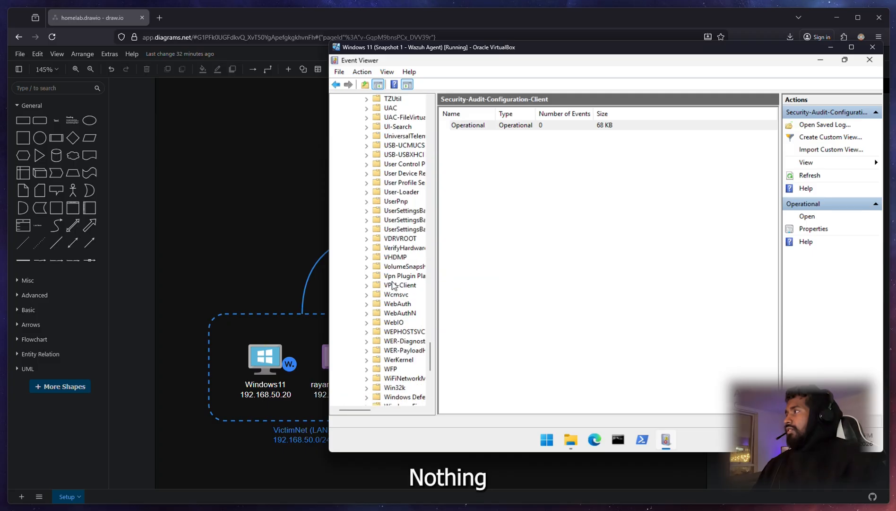
scroll(392, 284, "up", 15)
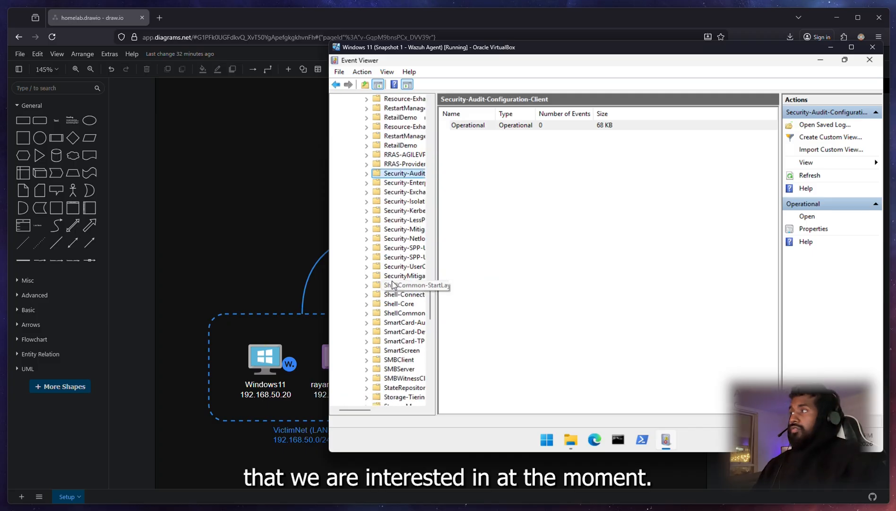
scroll(393, 283, "up", 5)
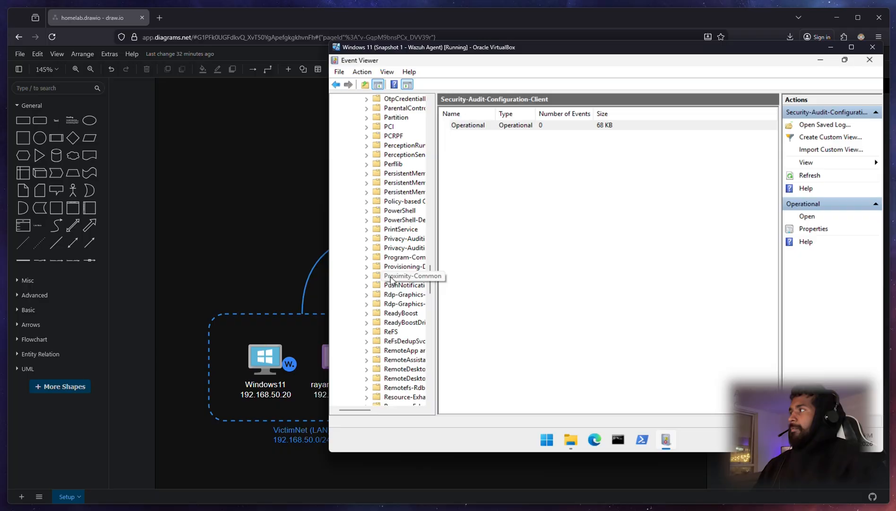
left_click(267, 202)
Step: Switch to the Parrot VM and open the Windows11 agent's details page in Wazuh
left_click(354, 253)
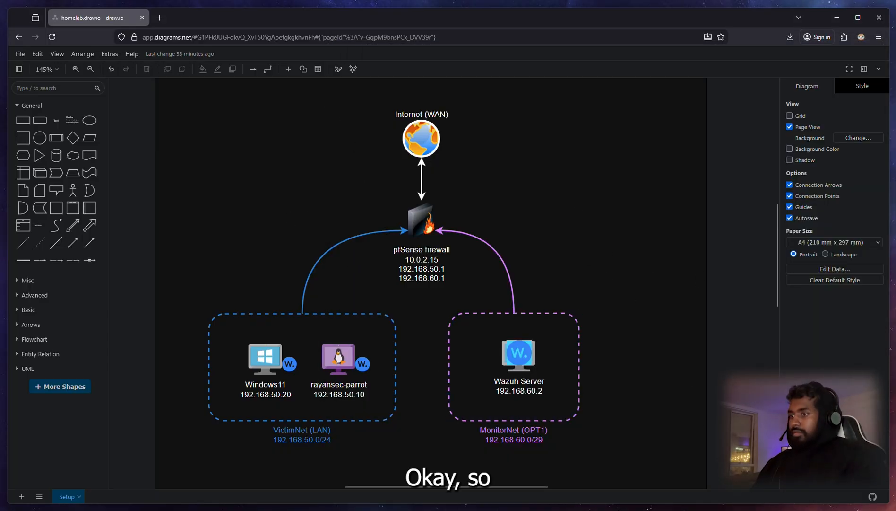
key("alt+Tab")
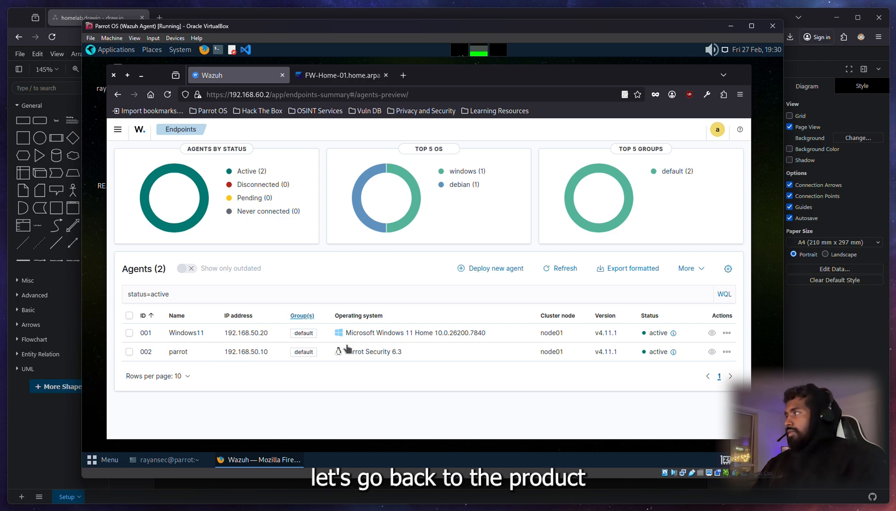
left_click(385, 336)
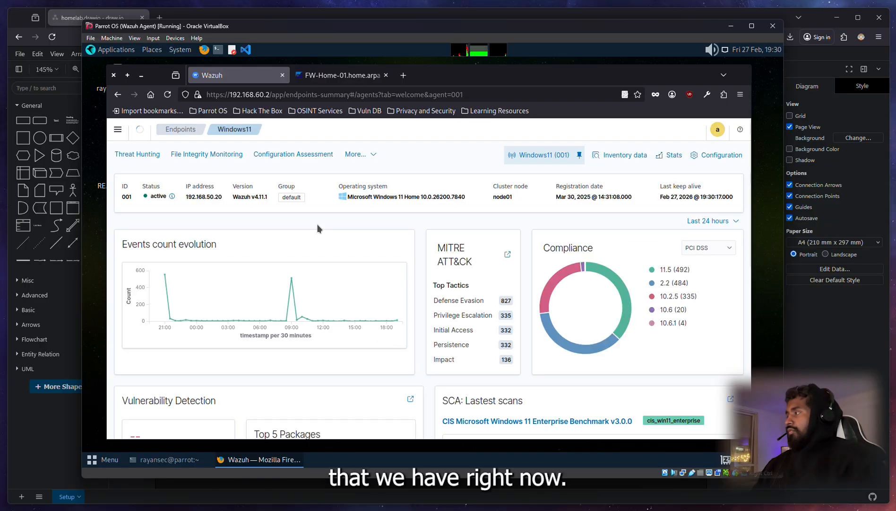
scroll(407, 345, "down", 6)
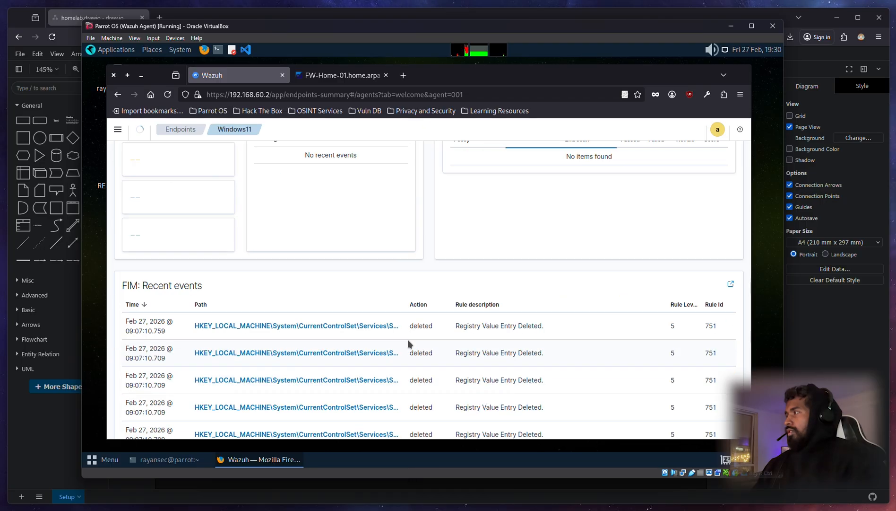
scroll(408, 340, "up", 6)
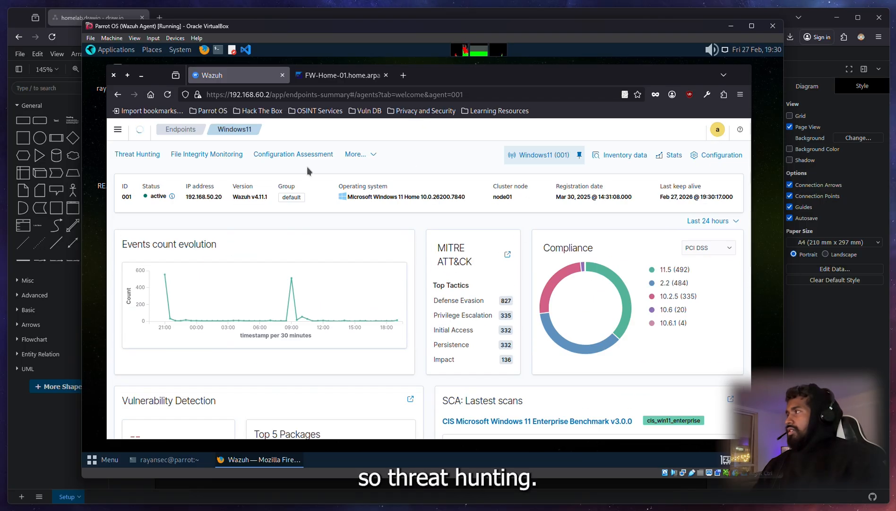
Step: List the Windows11 agent's Threat Hunting events, showing 1,442 hits, mostly Windows Logon Success
left_click(139, 156)
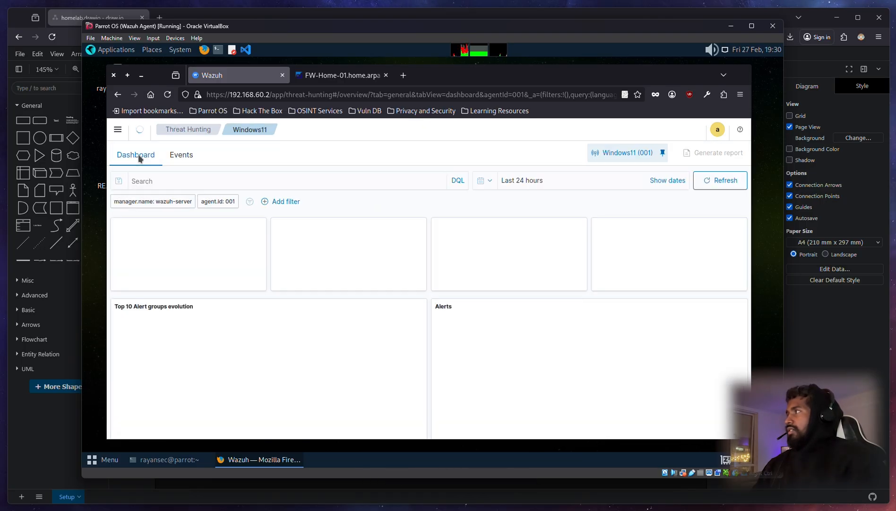
left_click(182, 155)
scroll(515, 347, "down", 2)
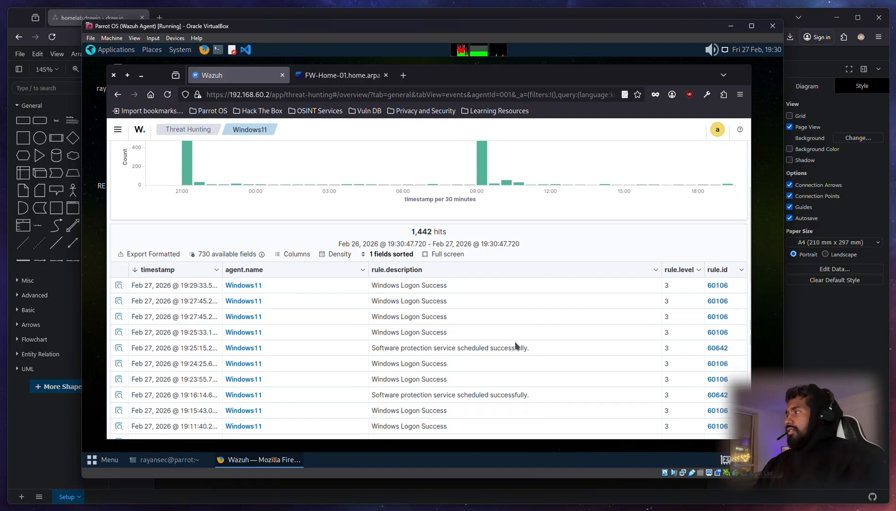
scroll(515, 347, "down", 2)
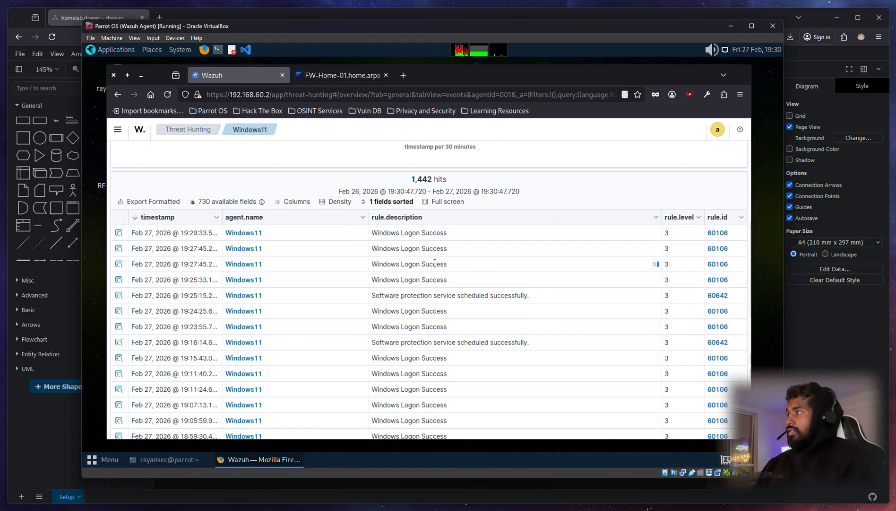
scroll(456, 352, "down", 1)
scroll(495, 355, "up", 3)
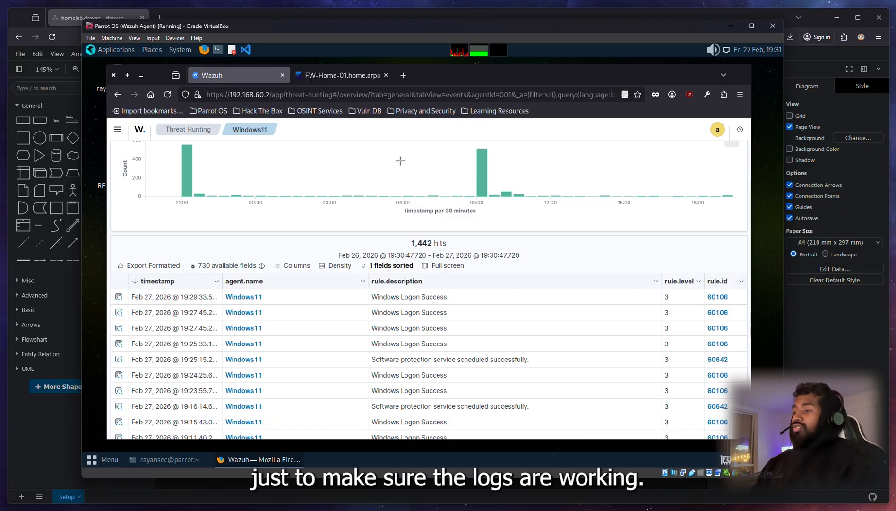
Step: Close Event Viewer on the Windows 11 VM and sign out of the account
key("alt+Tab")
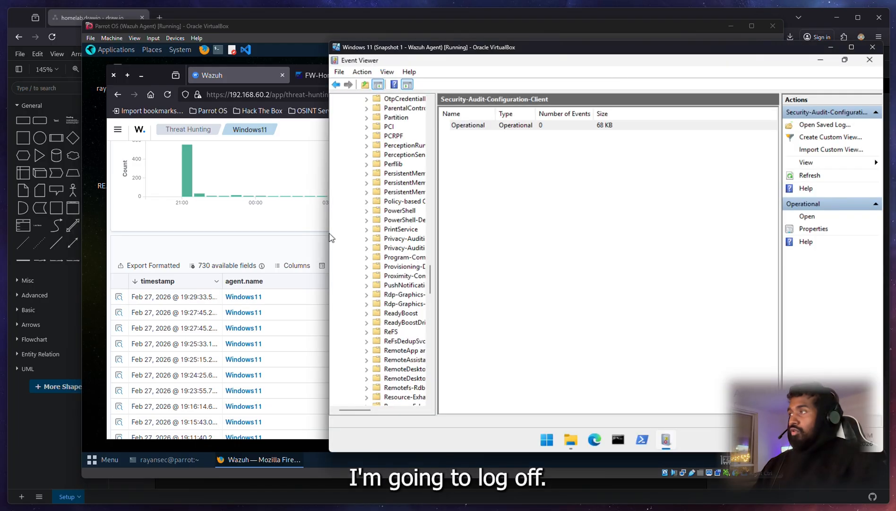
left_click(869, 64)
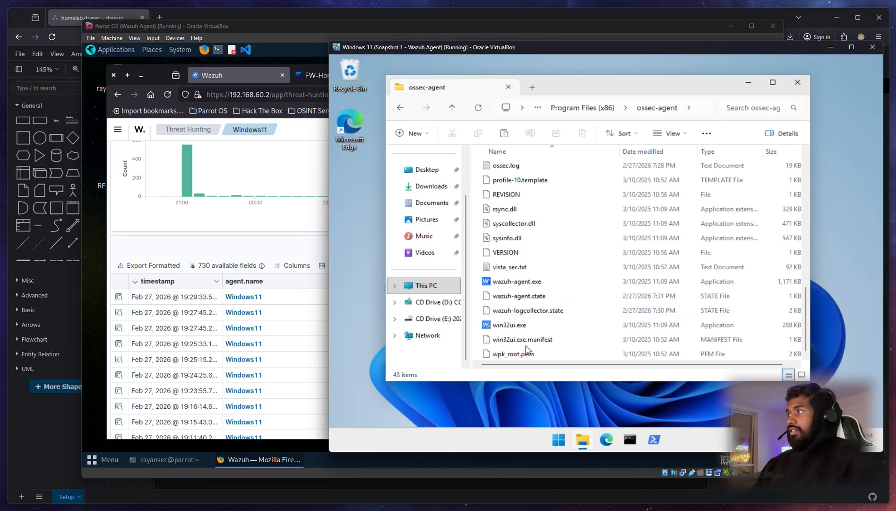
left_click(558, 435)
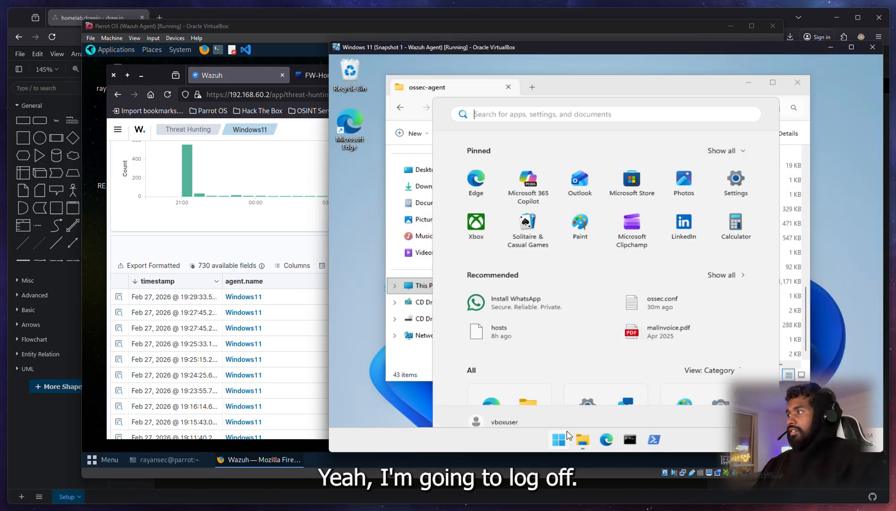
left_click(714, 405)
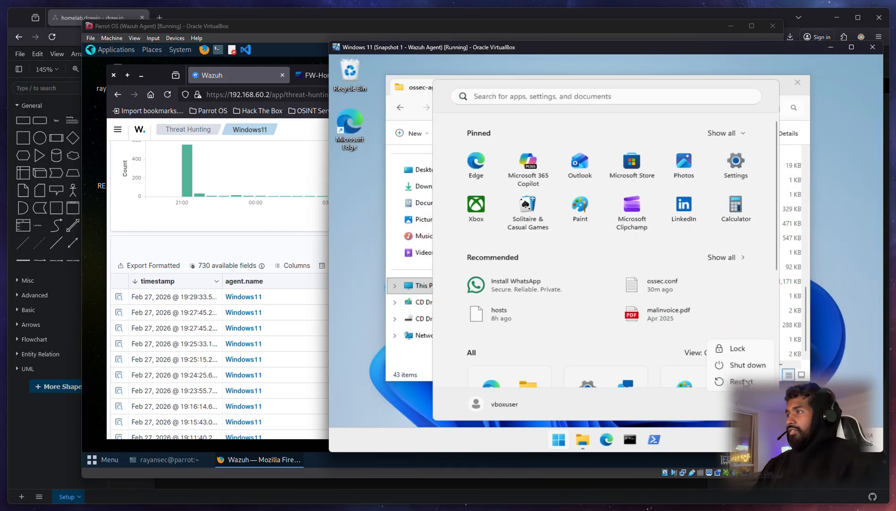
left_click(507, 408)
left_click(508, 408)
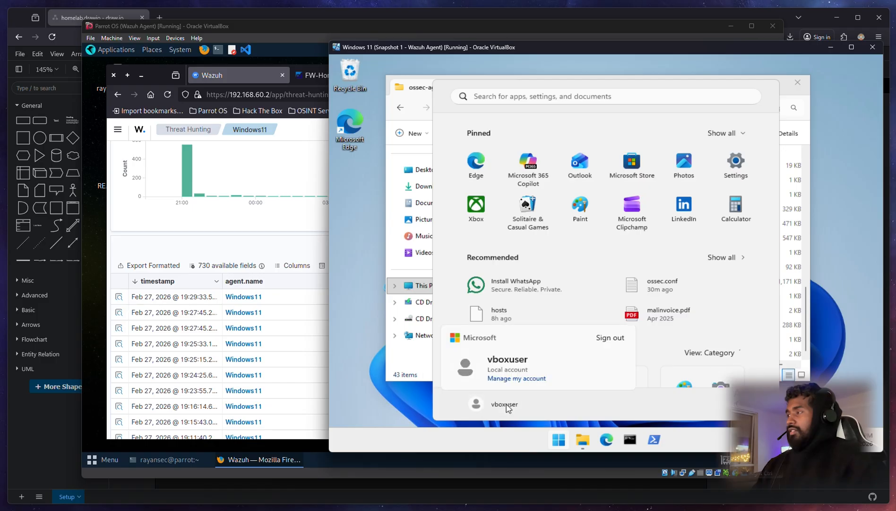
left_click(610, 337)
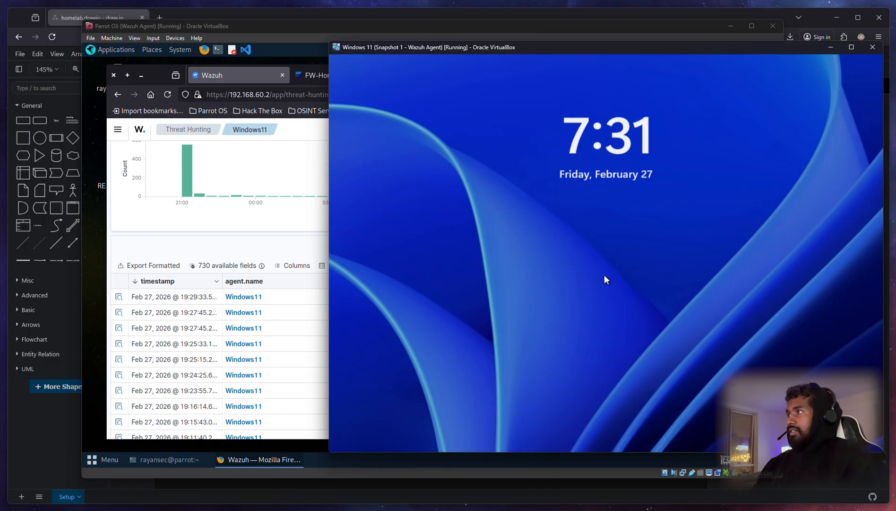
Step: Enter a deliberately wrong password at the logon screen to trigger 'The password is incorrect'
left_click(604, 277)
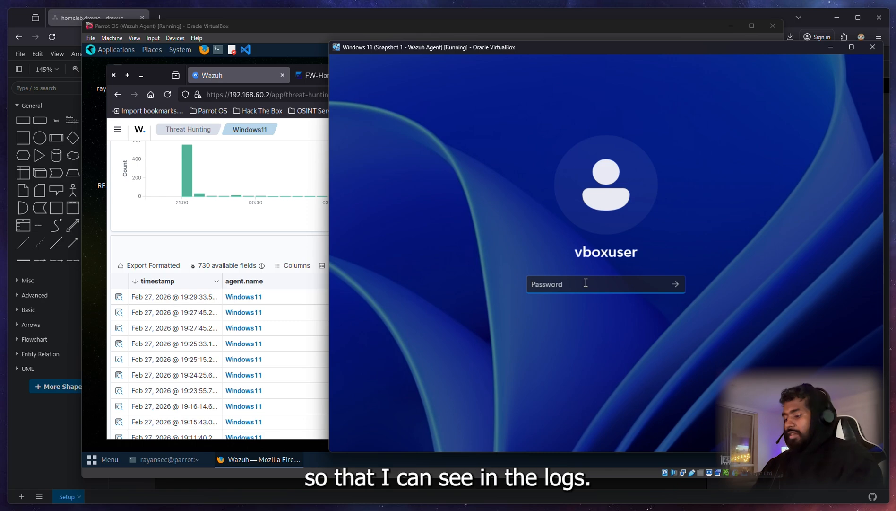
type("password")
key("Return")
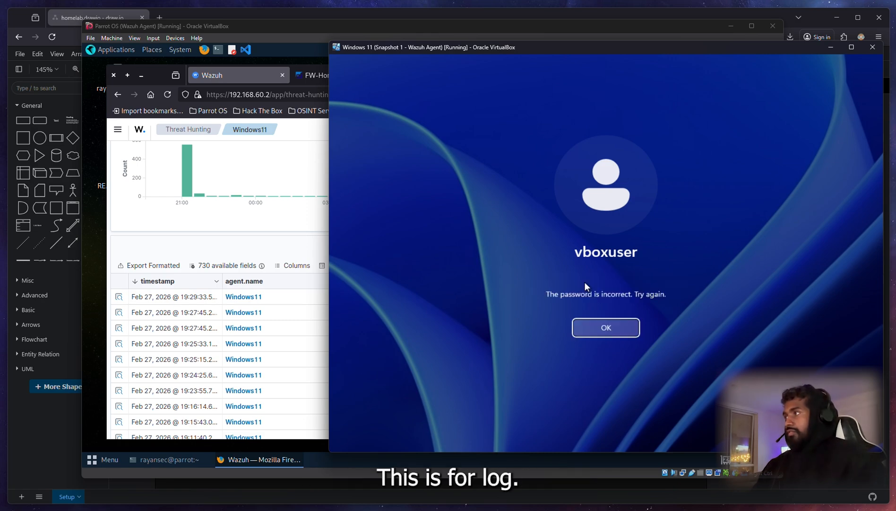
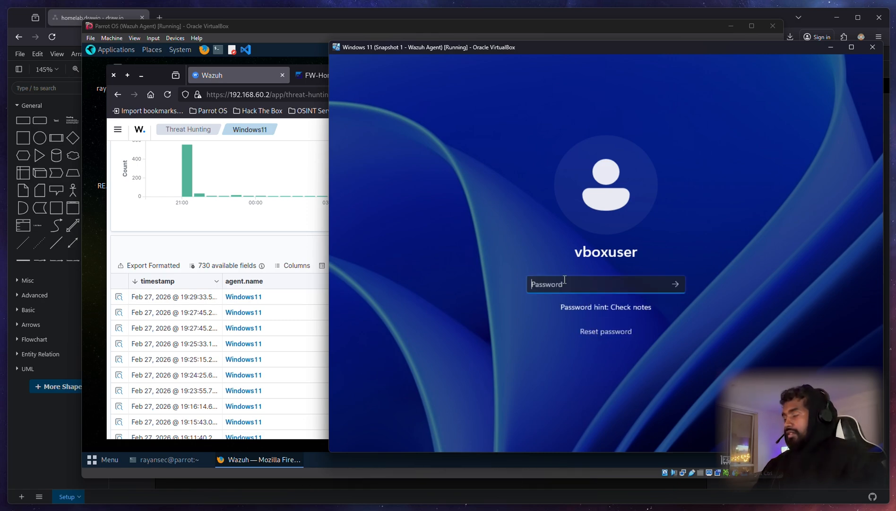
Step: Clear the two incorrect-password errors, retype the password and sign in to the Windows 11 VM
key("Return")
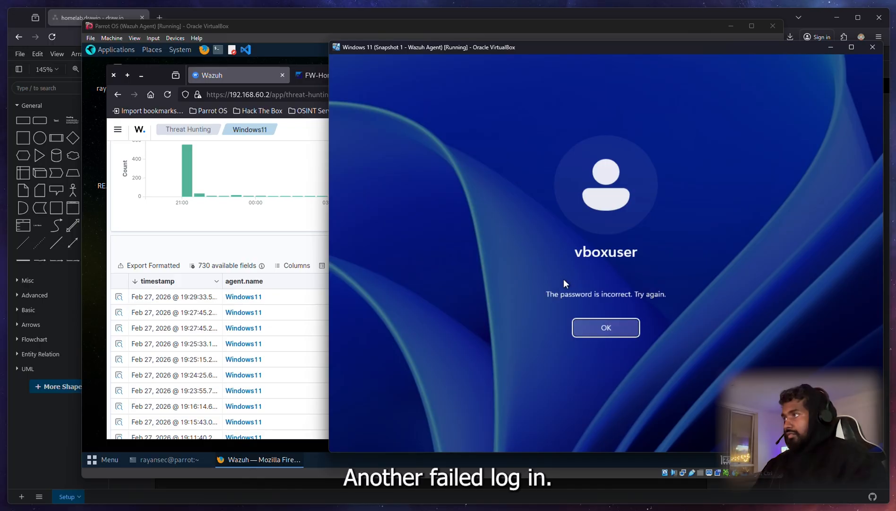
left_click(592, 329)
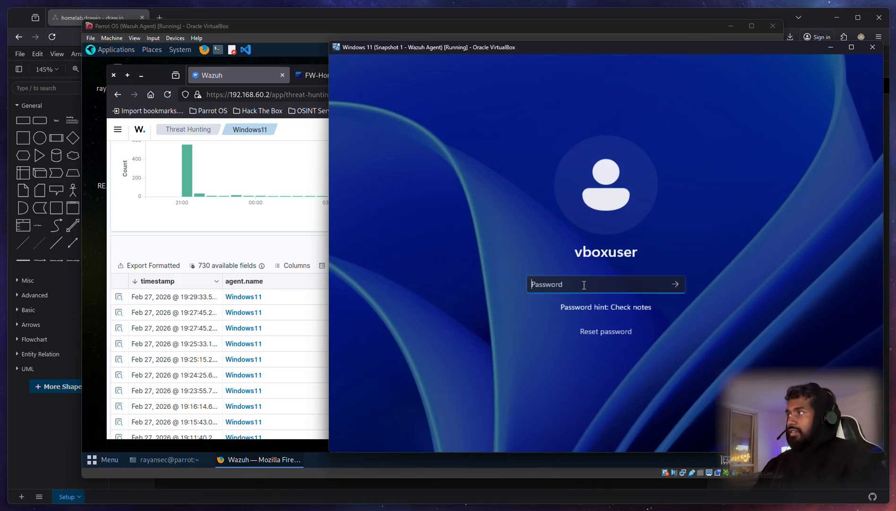
key("ctrl+a")
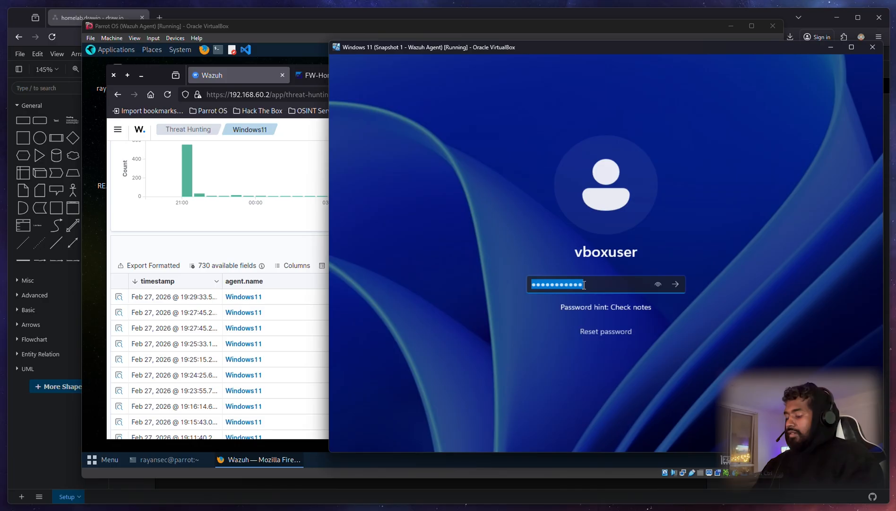
type("••••")
key("Return")
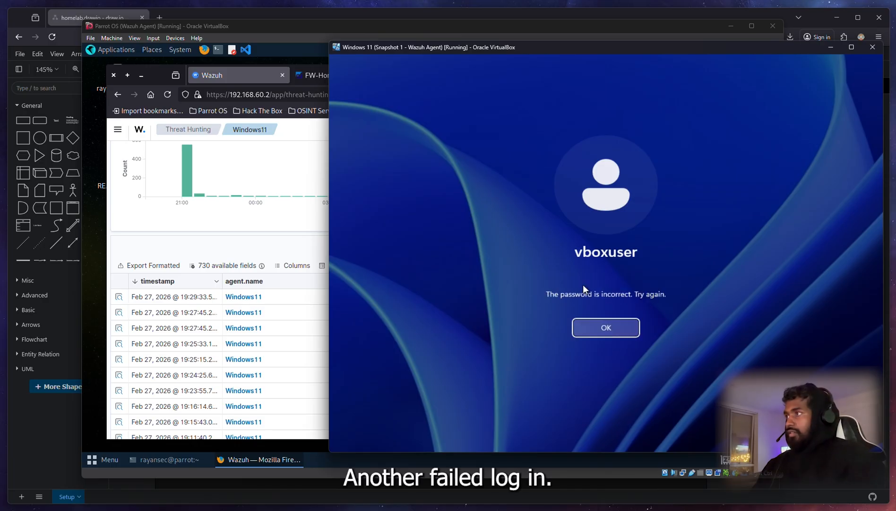
left_click(625, 328)
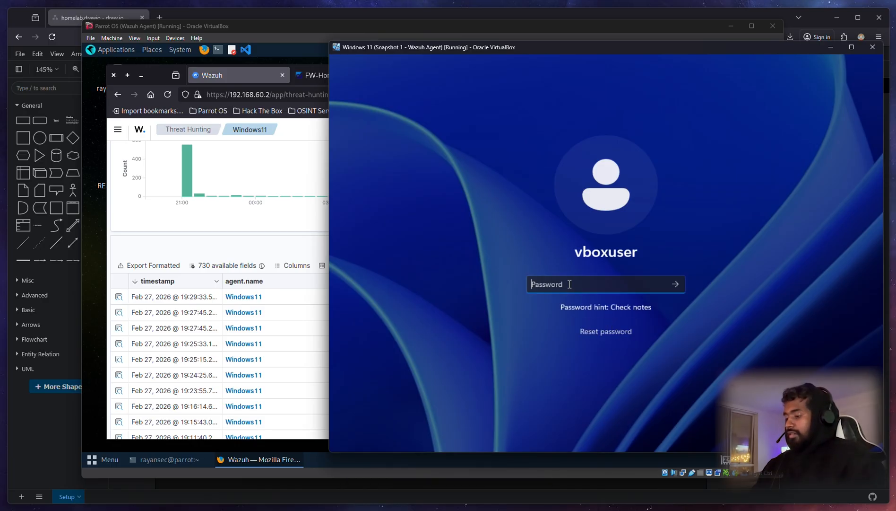
key("Return")
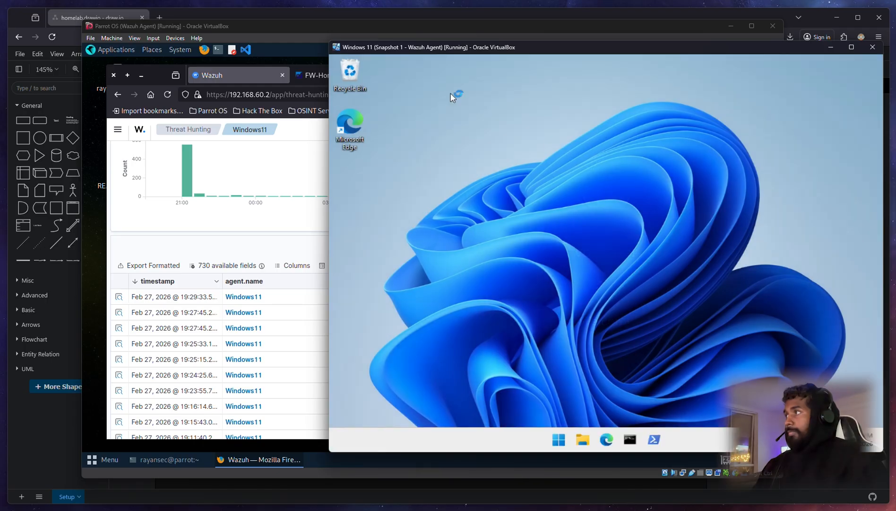
left_click(357, 28)
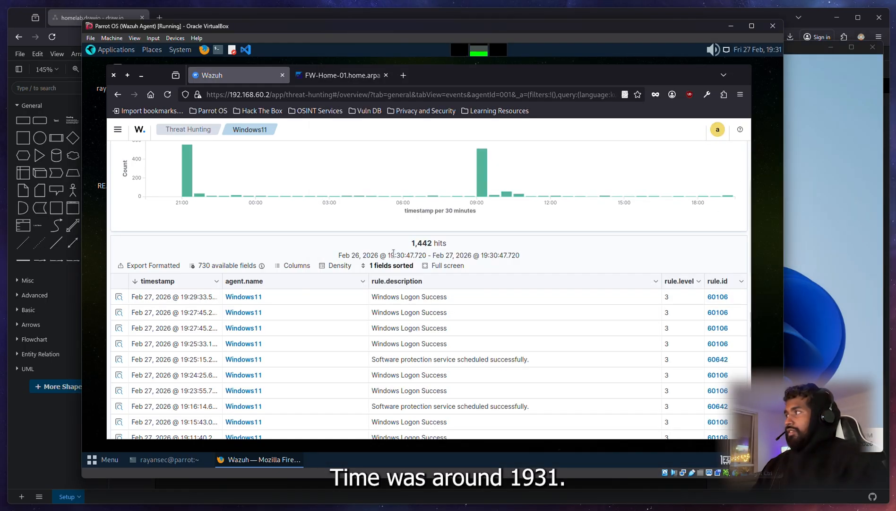
Step: Refresh the Windows11 agent's Wazuh events so the total rises to 1,464 hits
scroll(270, 258, "up", 3)
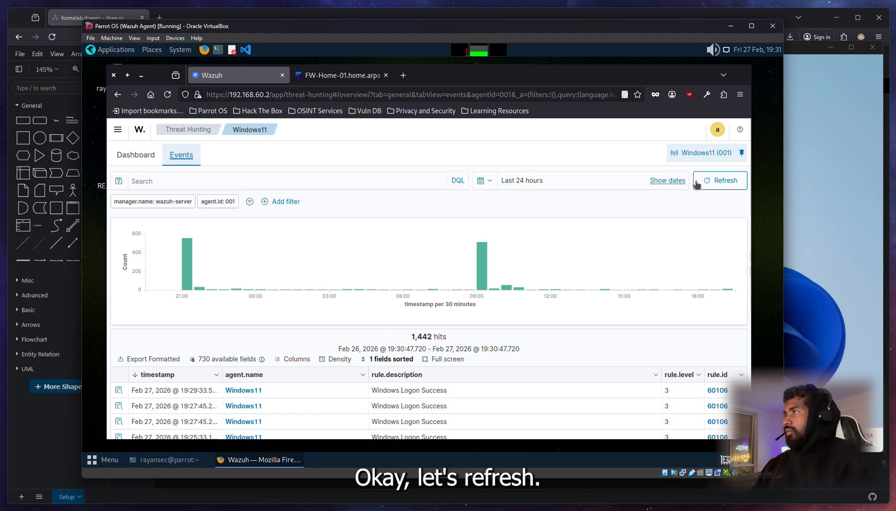
left_click(721, 182)
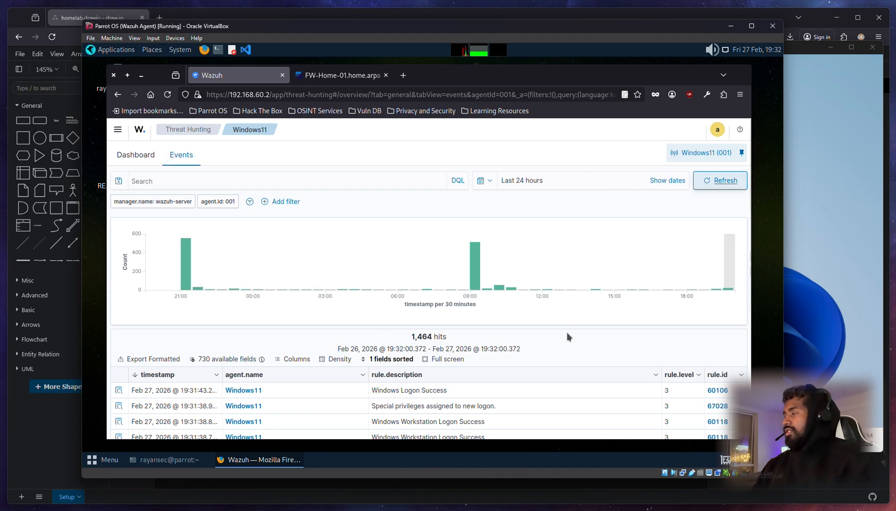
scroll(567, 332, "down", 2)
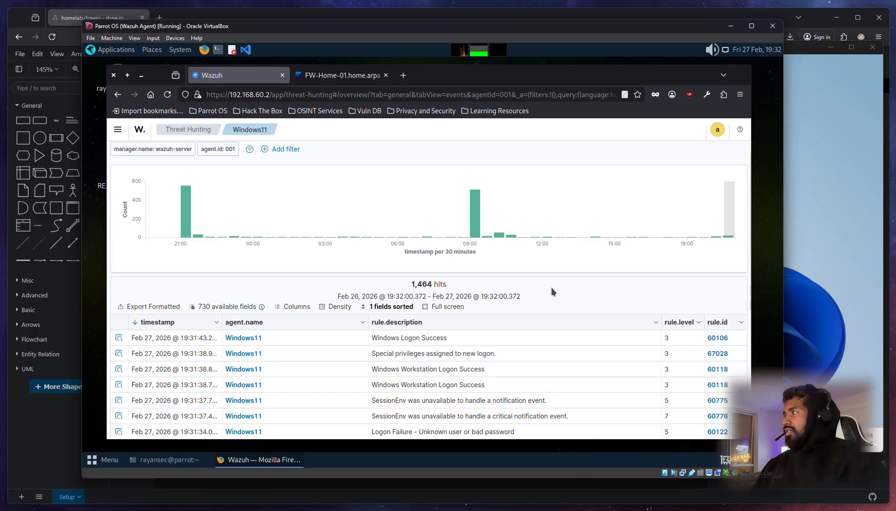
scroll(551, 287, "down", 4)
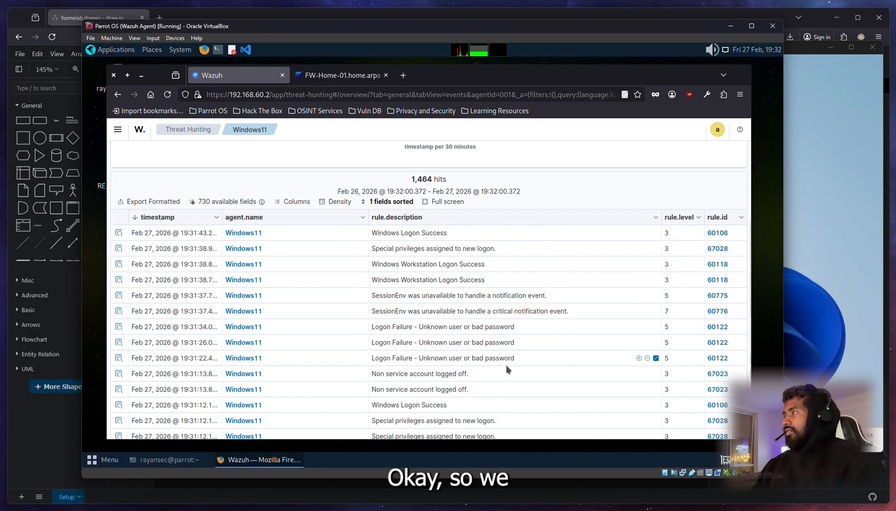
Step: Highlight the three new Logon Failure events and the recent logon successes in the table
left_click_drag(513, 357, 224, 328)
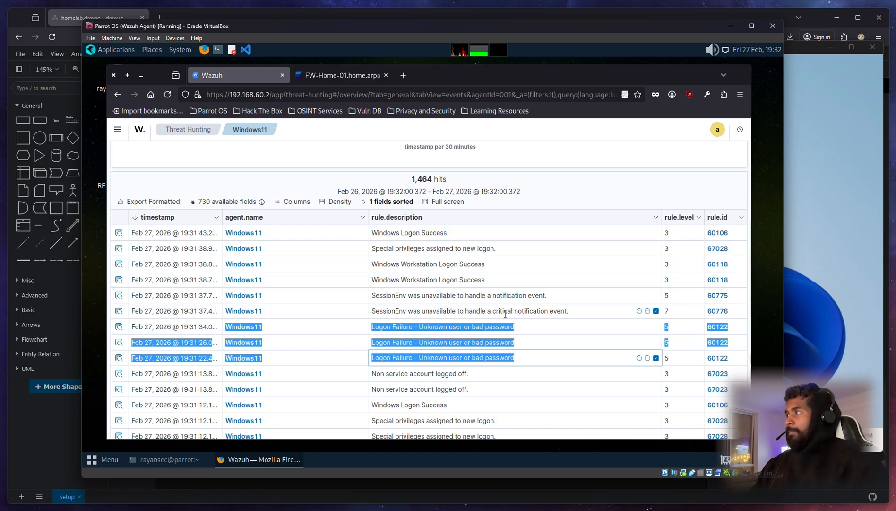
left_click_drag(516, 279, 354, 237)
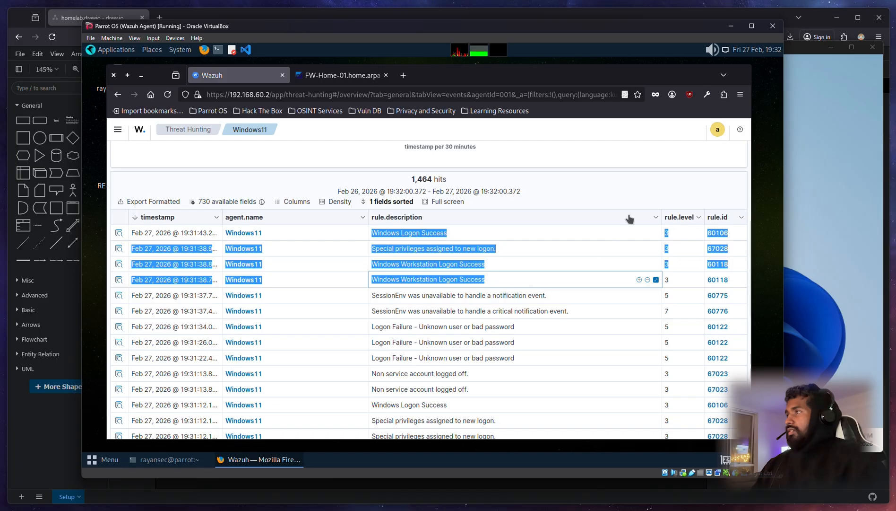
left_click(728, 193)
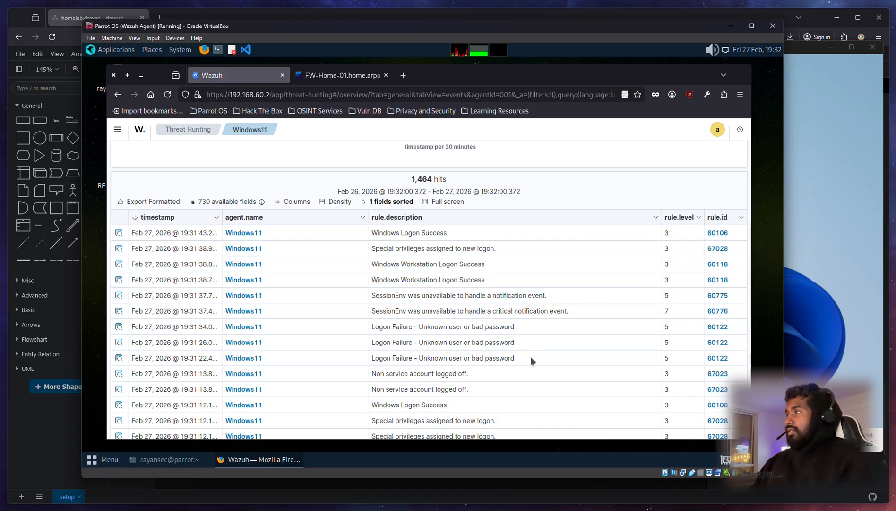
left_click_drag(530, 357, 116, 297)
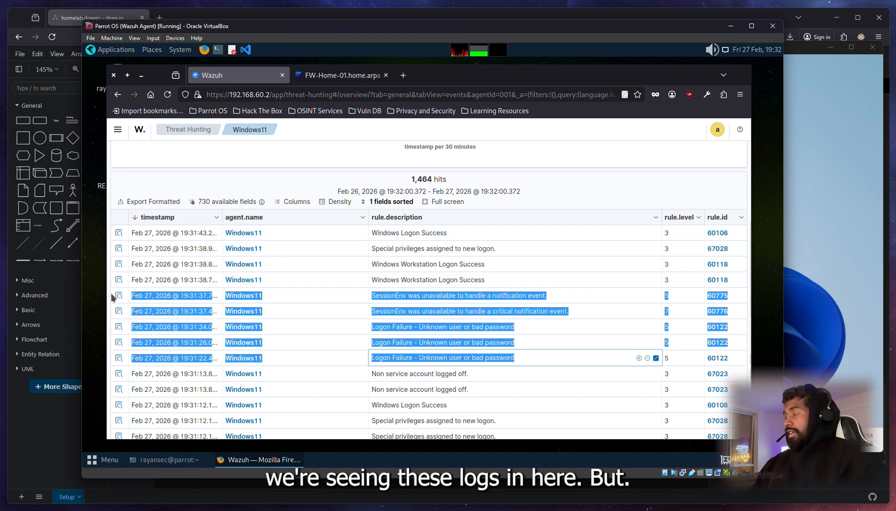
left_click(607, 180)
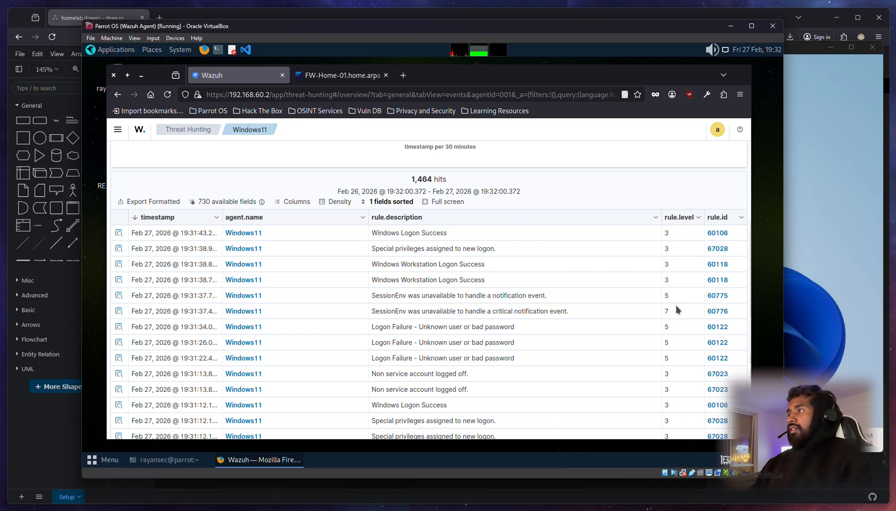
scroll(550, 341, "down", 2)
scroll(425, 392, "up", 5)
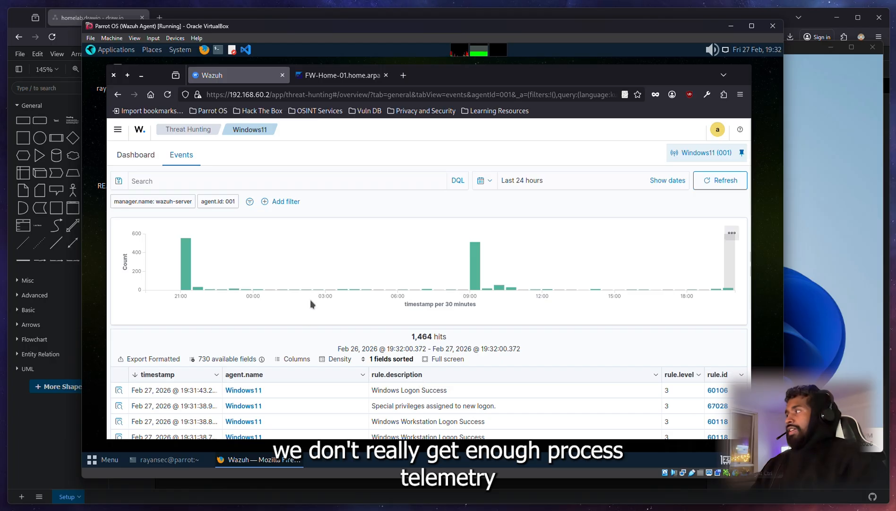
scroll(401, 350, "down", 5)
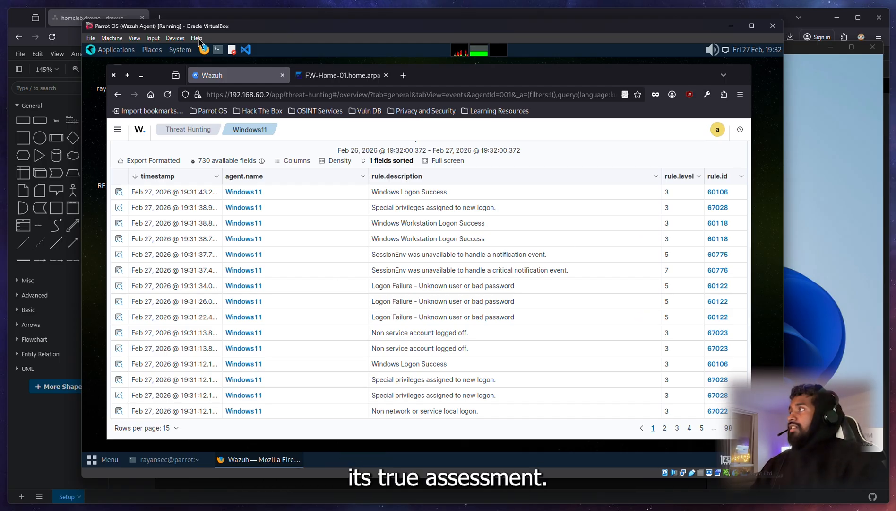
left_click(241, 18)
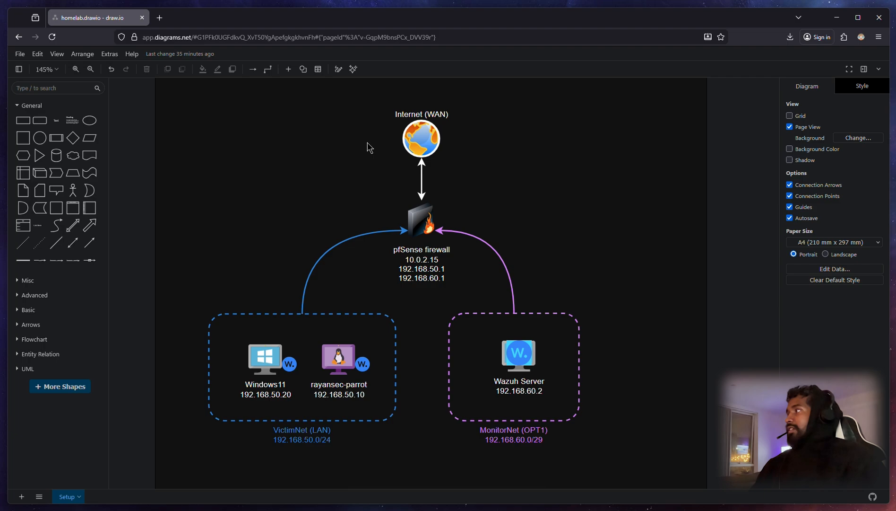
Step: Duplicate the Setup page in draw.io into a new 'Copy of Setup' page
left_click(80, 496)
left_click(109, 470)
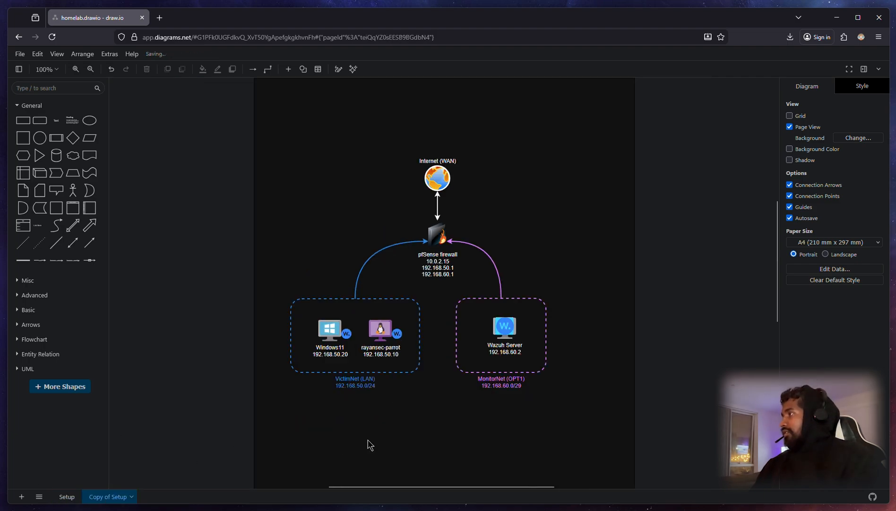
scroll(434, 392, "up", 3)
scroll(424, 360, "down", 2)
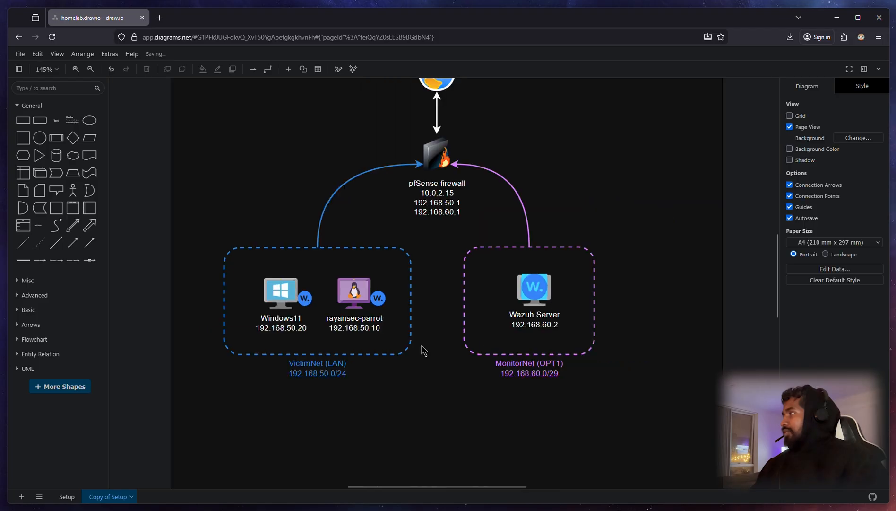
scroll(436, 274, "up", 3)
scroll(472, 409, "down", 3)
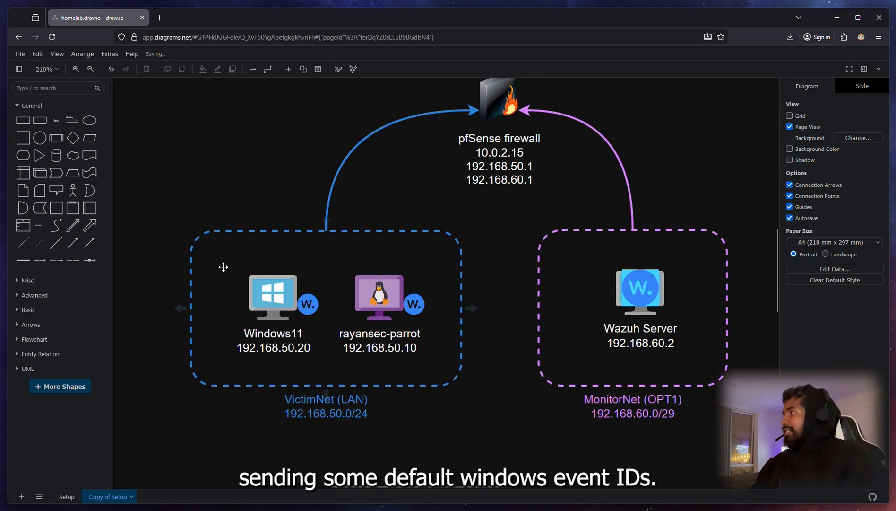
Step: Compare the Setup and Copy of Setup pages and centre the network diagram
left_click(67, 496)
left_click(97, 496)
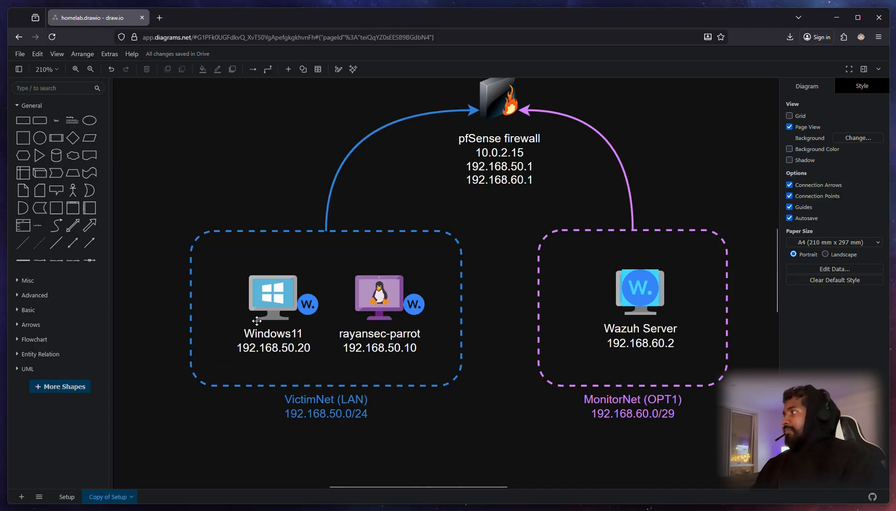
scroll(507, 383, "down", 1)
scroll(504, 355, "down", 1)
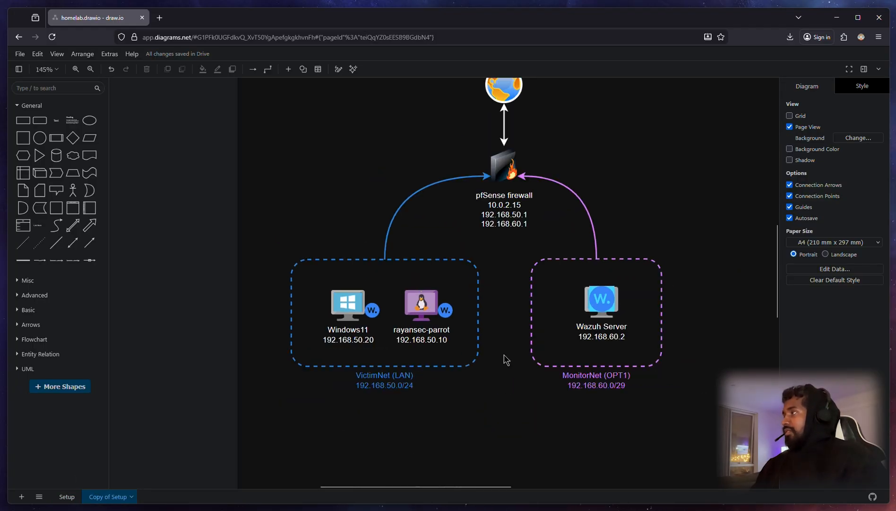
left_click_drag(502, 391, 446, 447)
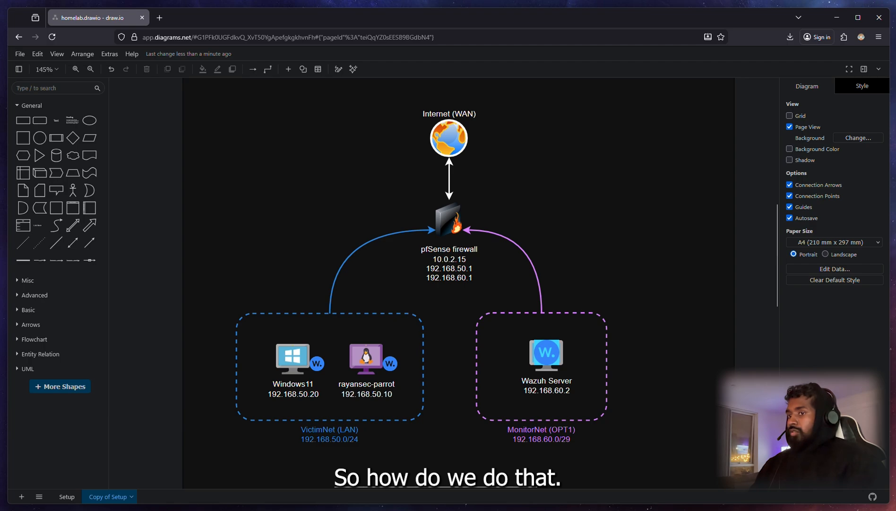
key("alt+Tab")
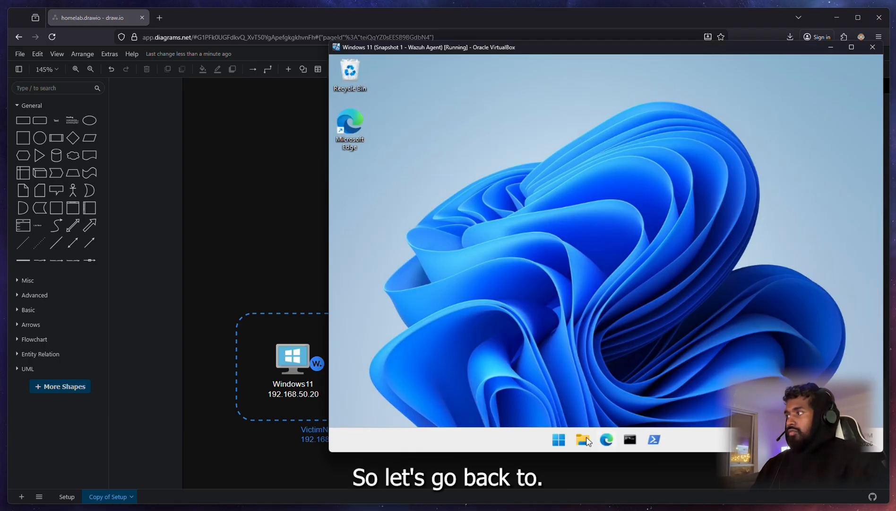
Step: Launch Windows PowerShell as administrator, approving the UAC prompt
key("super")
left_click(814, 326)
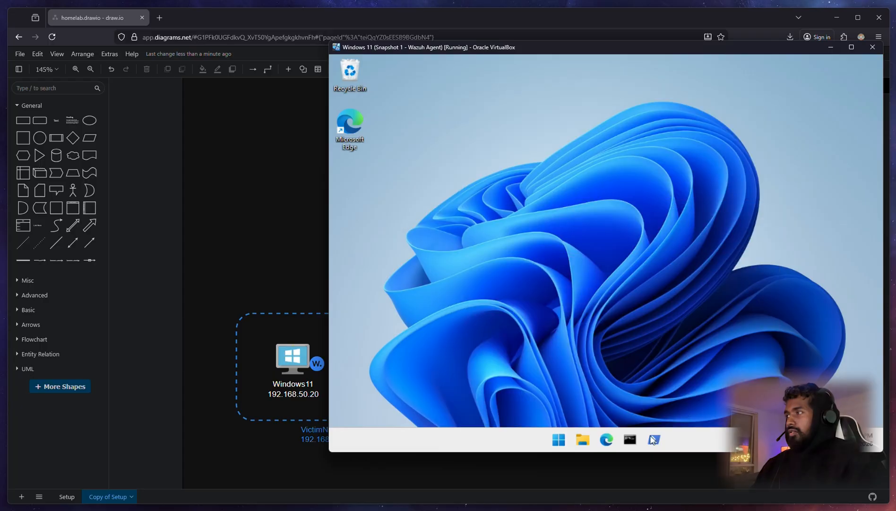
left_click(654, 440)
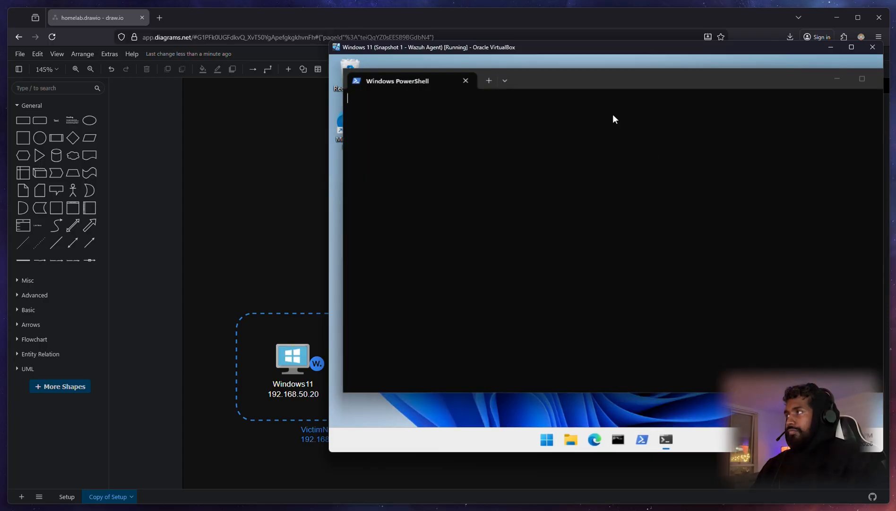
left_click(853, 86)
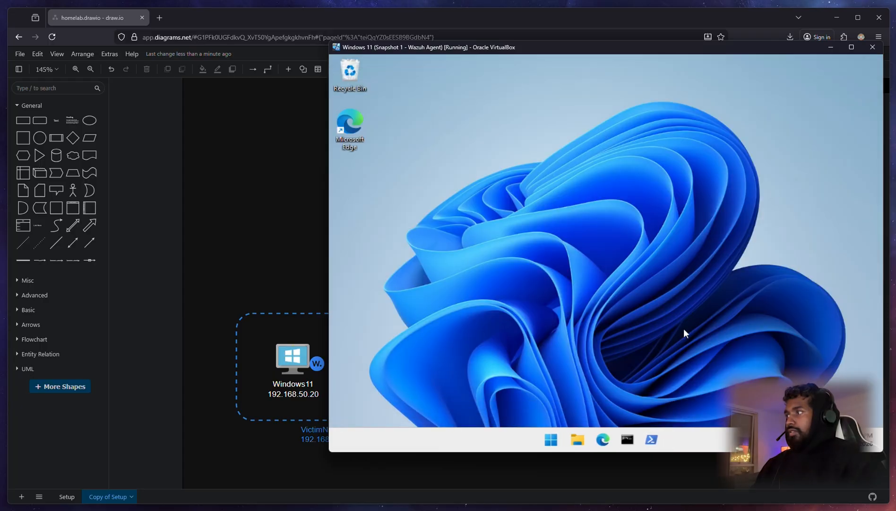
right_click(647, 441, "shift")
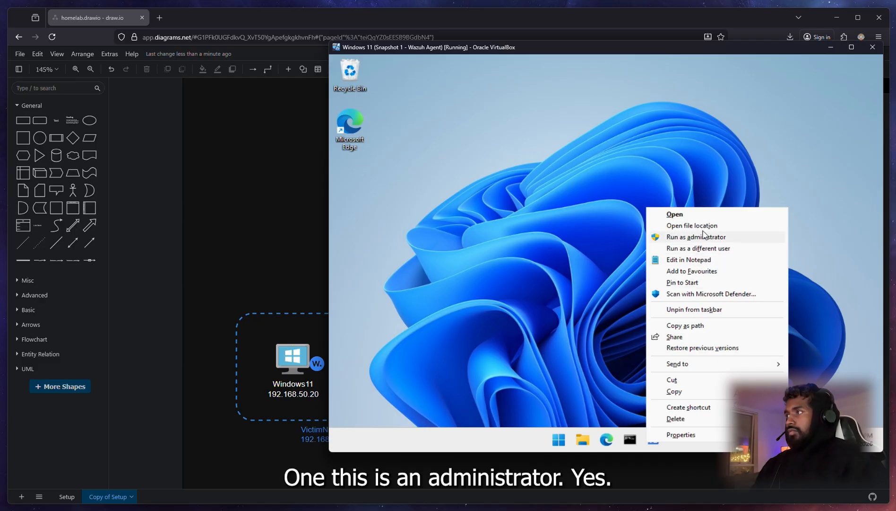
left_click(728, 238)
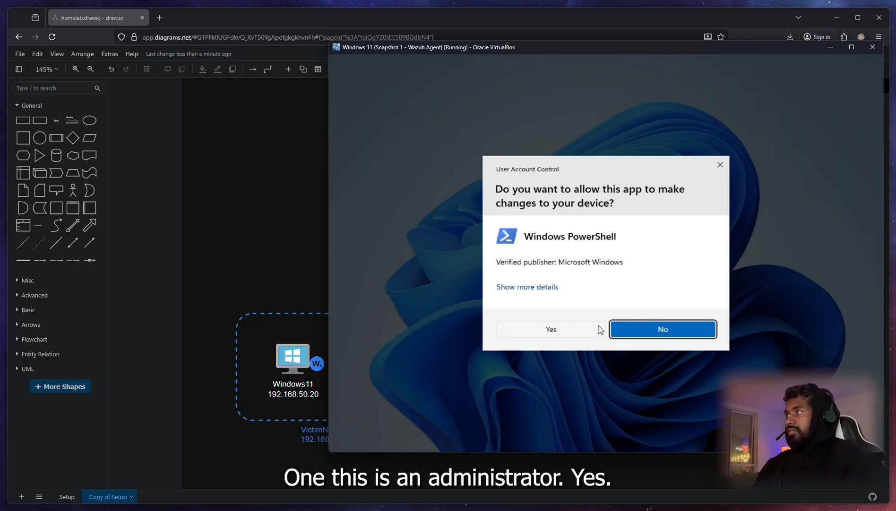
left_click(574, 328)
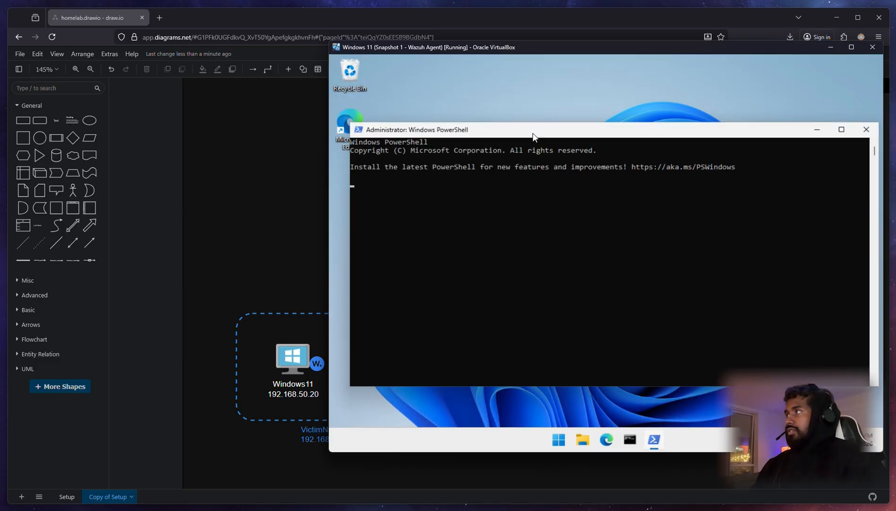
mouse_move(533, 137)
left_mouse_down()
mouse_move(512, 132)
mouse_move(526, 137)
left_mouse_up()
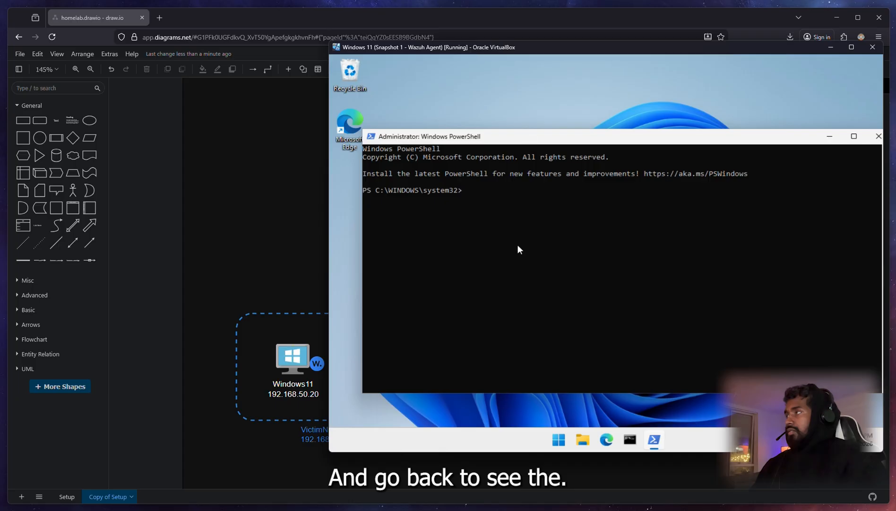
Step: Change into C:\Program Files (x86)\ossec-agent and open ossec.conf with notepad.exe
type("cd /")
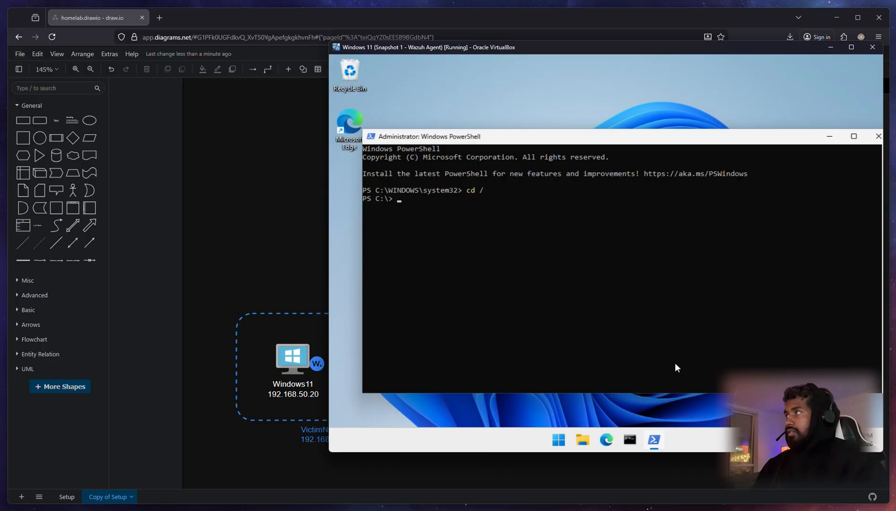
type("cd Progr")
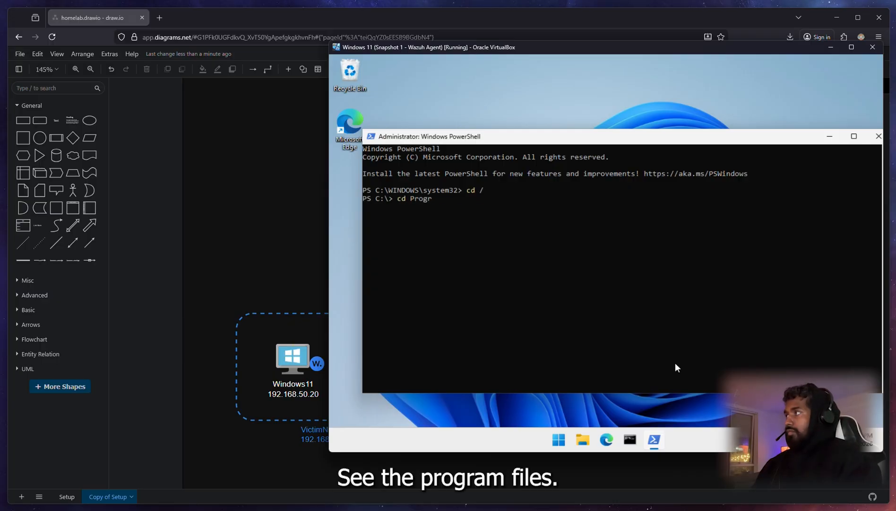
key("Tab")
key("Tab")
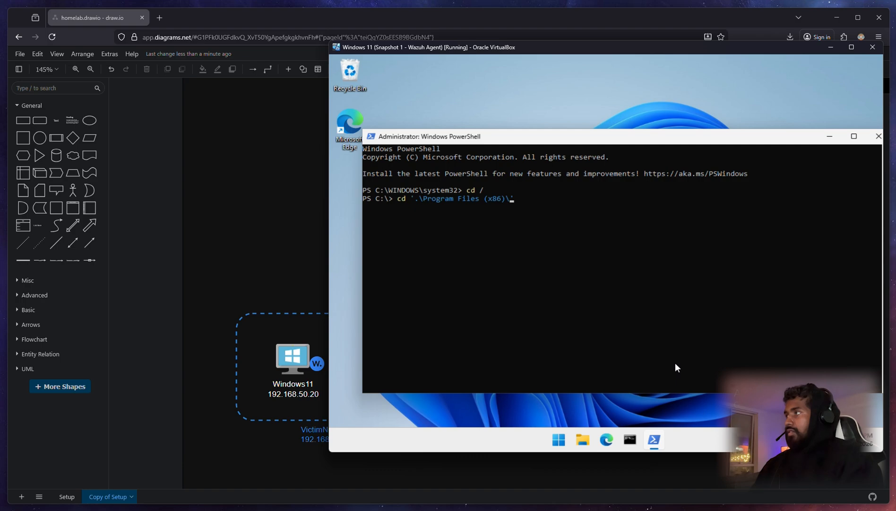
type("os")
key("Tab")
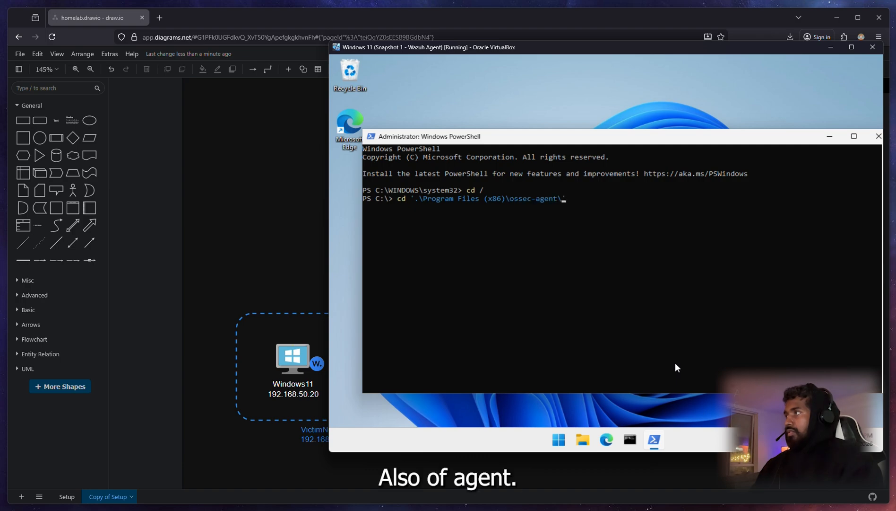
key("Return")
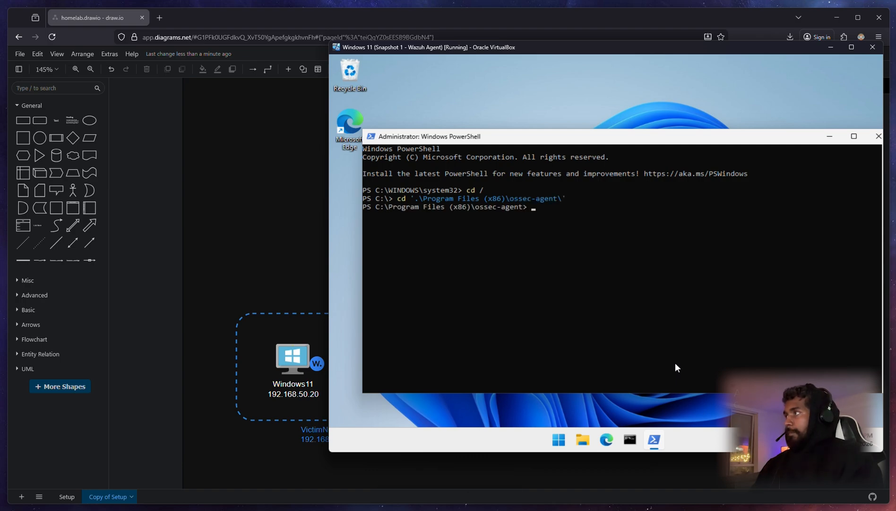
type("notepad.e")
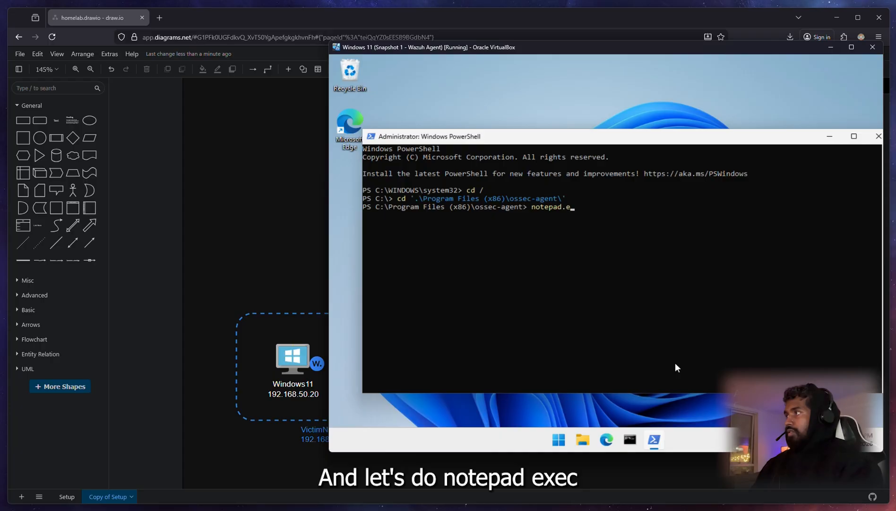
type("xe oss")
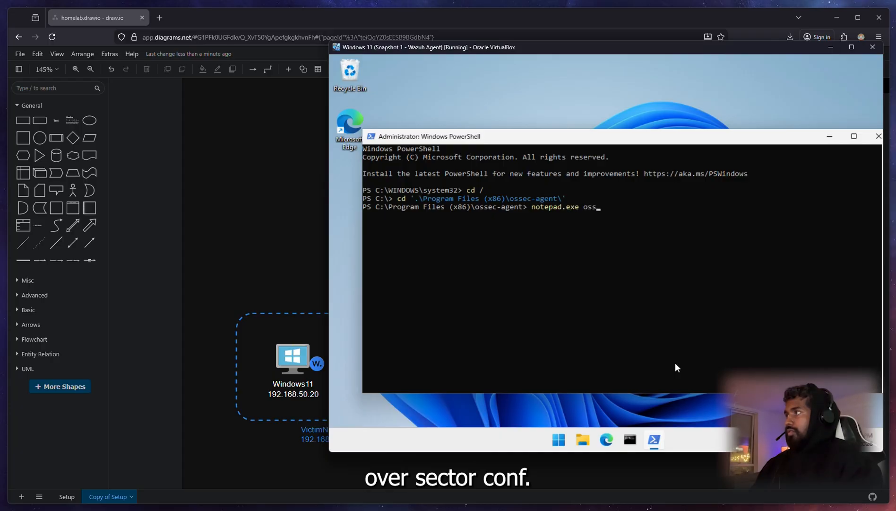
type("ec.conf")
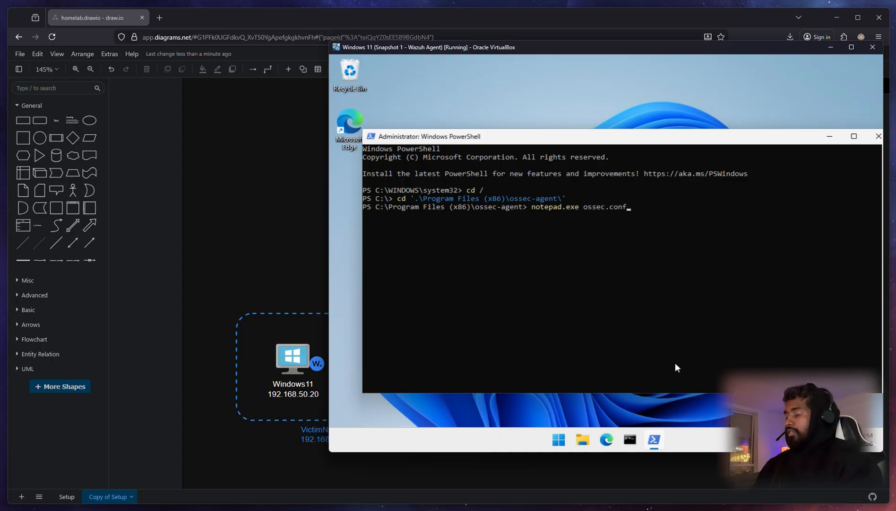
key("Return")
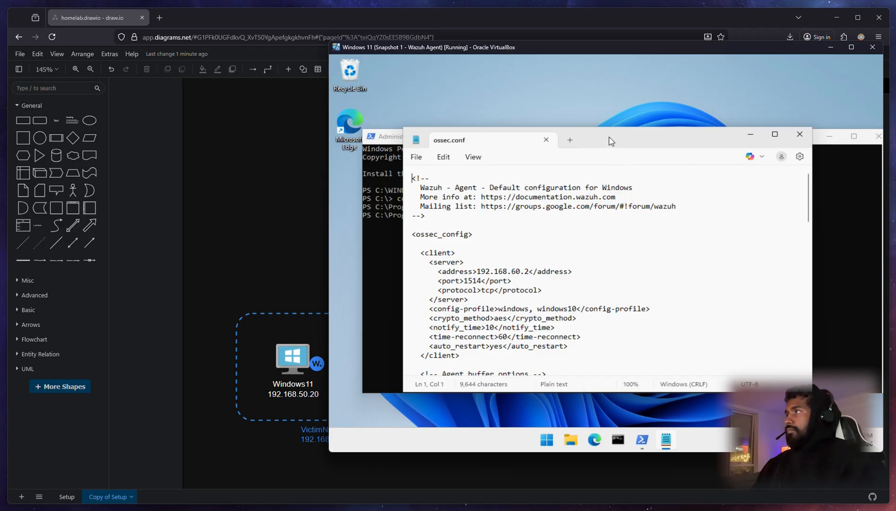
Step: Stretch Notepad to full height and scroll ossec.conf, selecting the Agent buffer options comment
left_click_drag(611, 140, 599, 81)
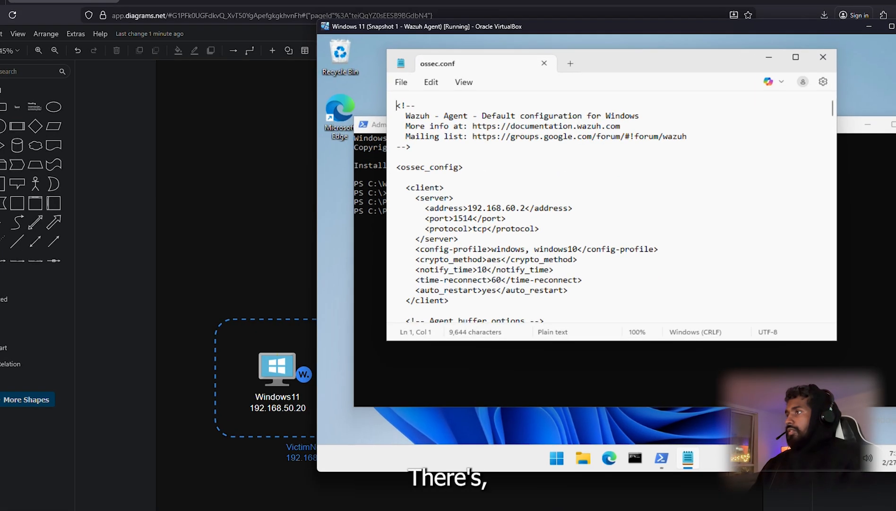
left_click_drag(800, 332, 839, 426)
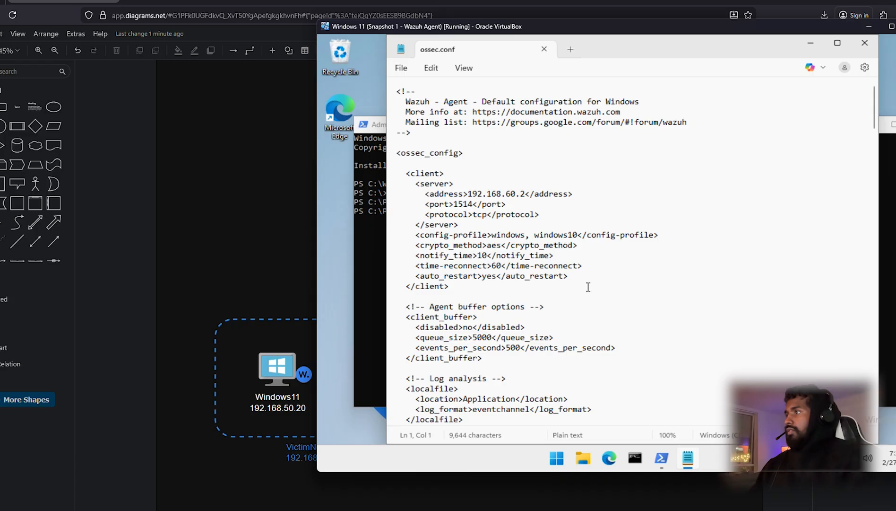
scroll(588, 287, "down", 20)
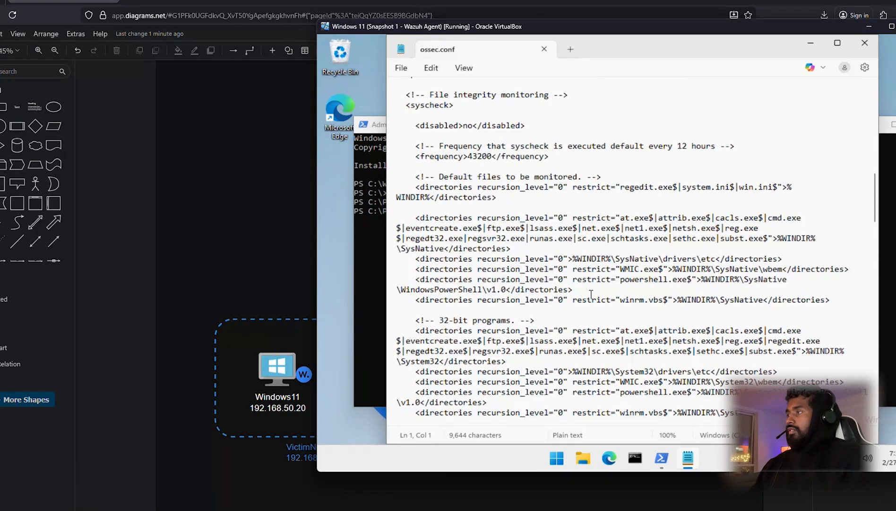
scroll(591, 294, "down", 3)
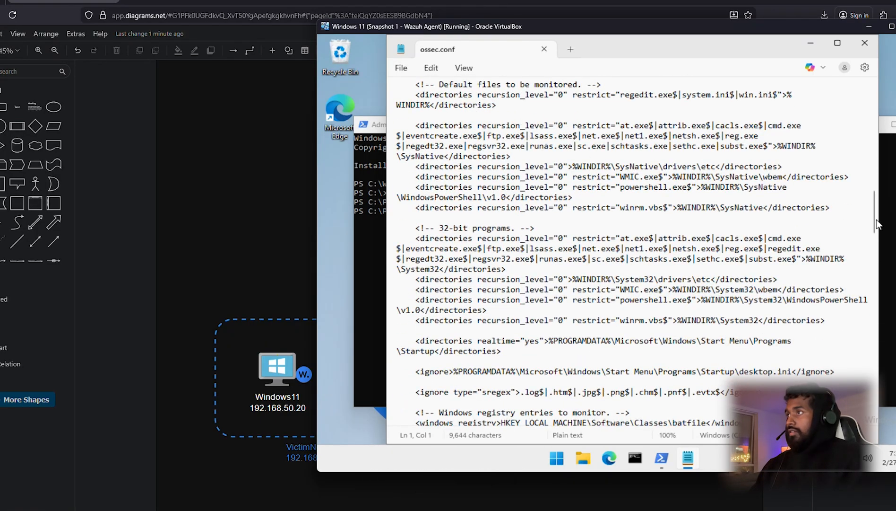
left_click_drag(877, 224, 877, 97)
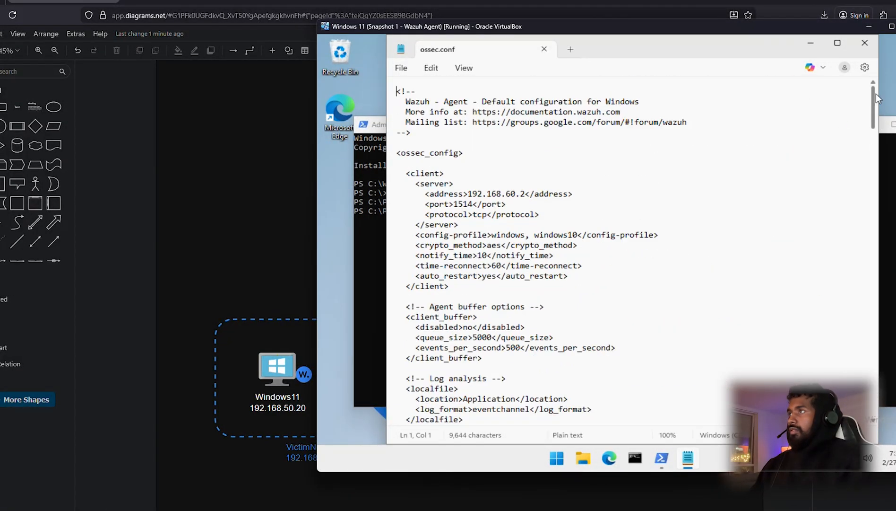
scroll(470, 165, "down", 1)
scroll(468, 161, "up", 1)
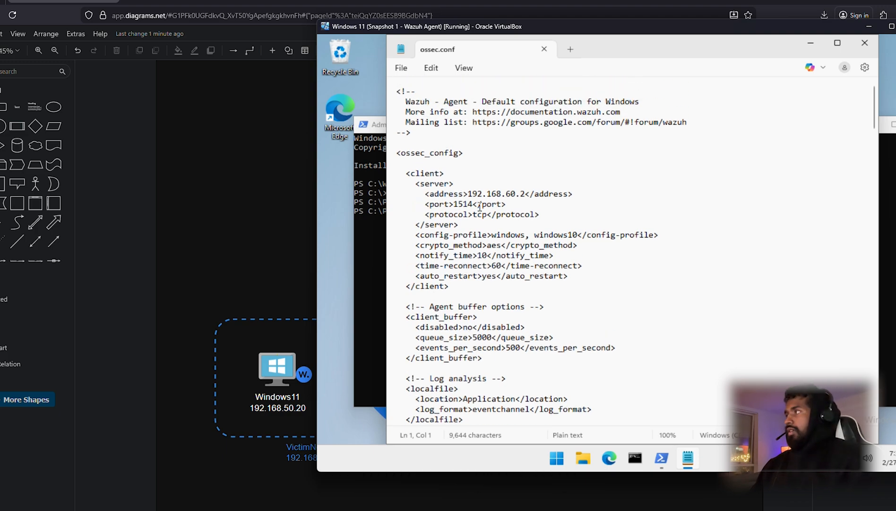
scroll(431, 232, "down", 3)
left_click_drag(401, 230, 543, 230)
scroll(439, 252, "down", 1)
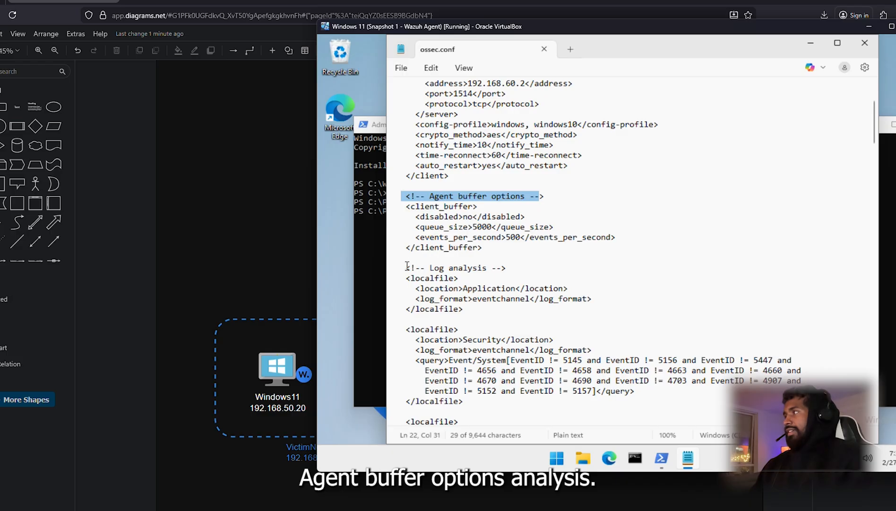
left_click_drag(406, 266, 511, 267)
scroll(412, 245, "down", 3)
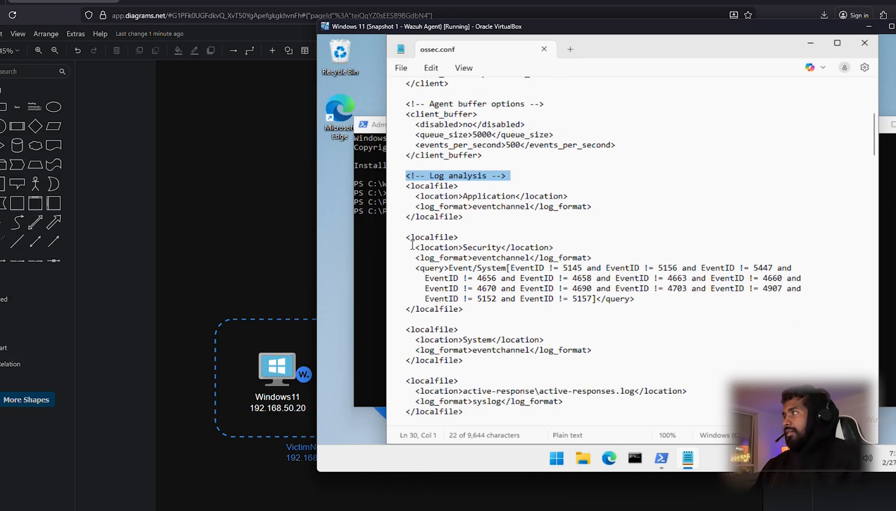
left_click_drag(404, 241, 547, 255)
scroll(547, 255, "down", 4)
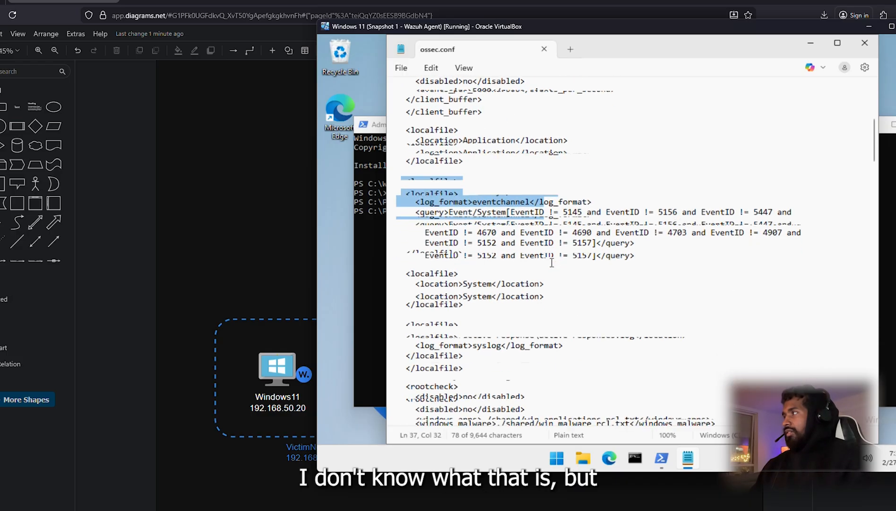
left_click_drag(424, 308, 515, 309)
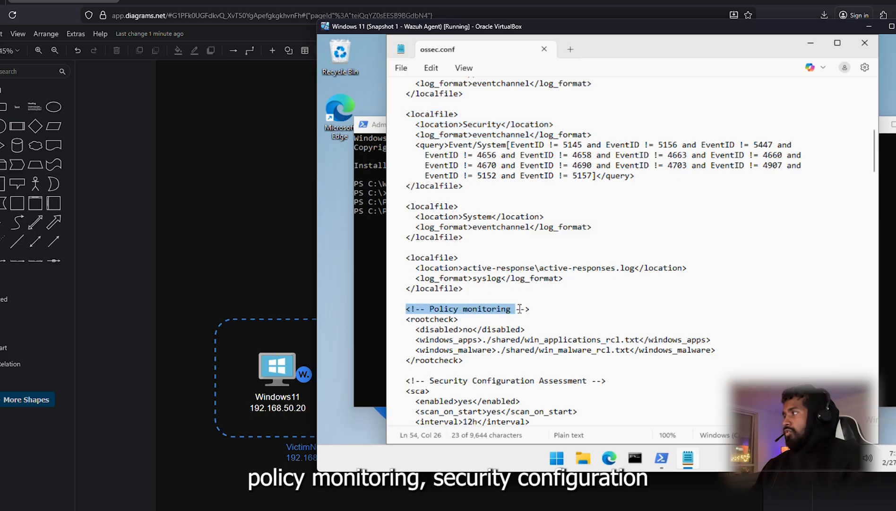
scroll(515, 309, "down", 3)
left_click_drag(425, 288, 588, 289)
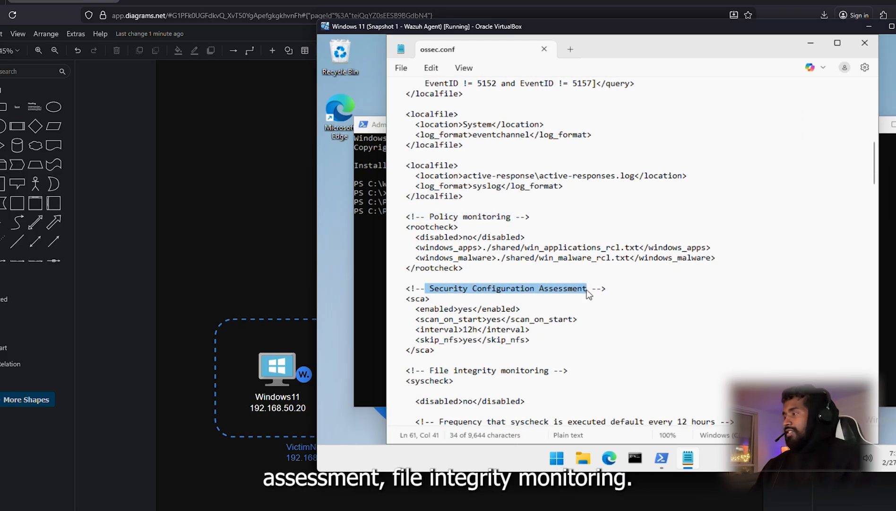
scroll(587, 290, "down", 2)
left_click_drag(410, 308, 551, 309)
scroll(551, 309, "down", 2)
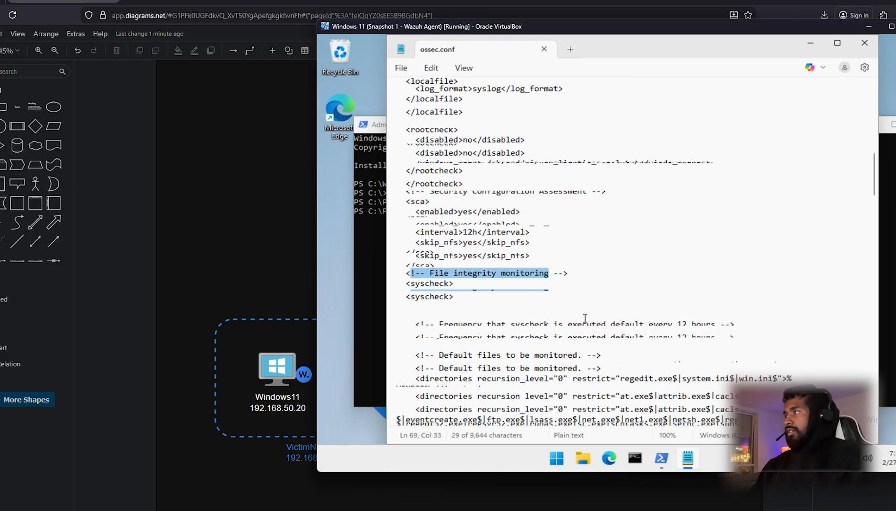
left_click(440, 258)
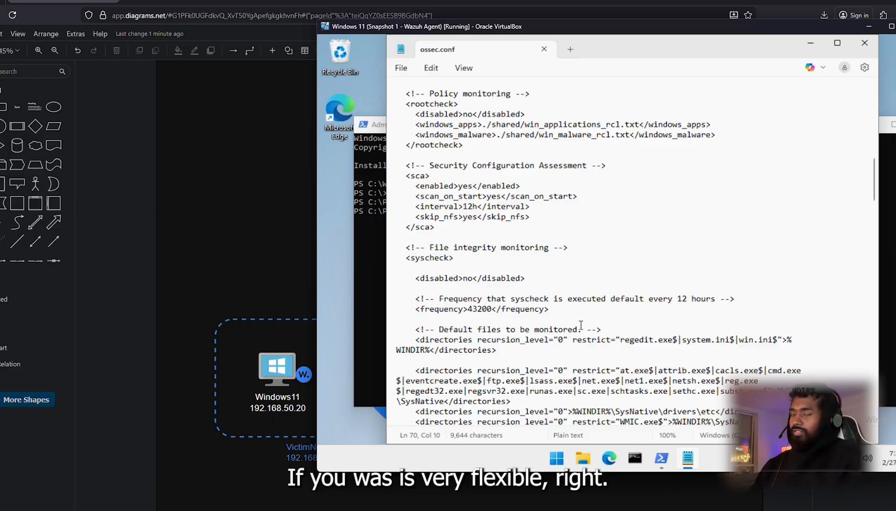
scroll(568, 323, "down", 15)
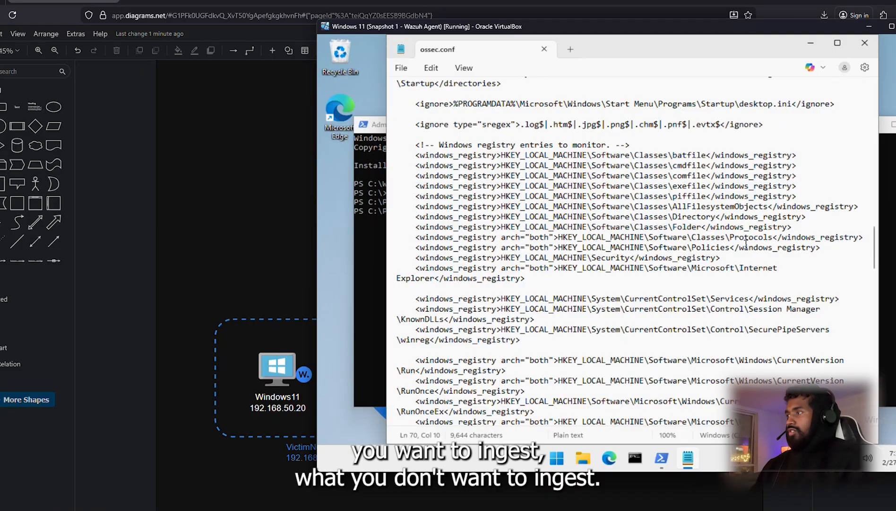
scroll(502, 235, "down", 2)
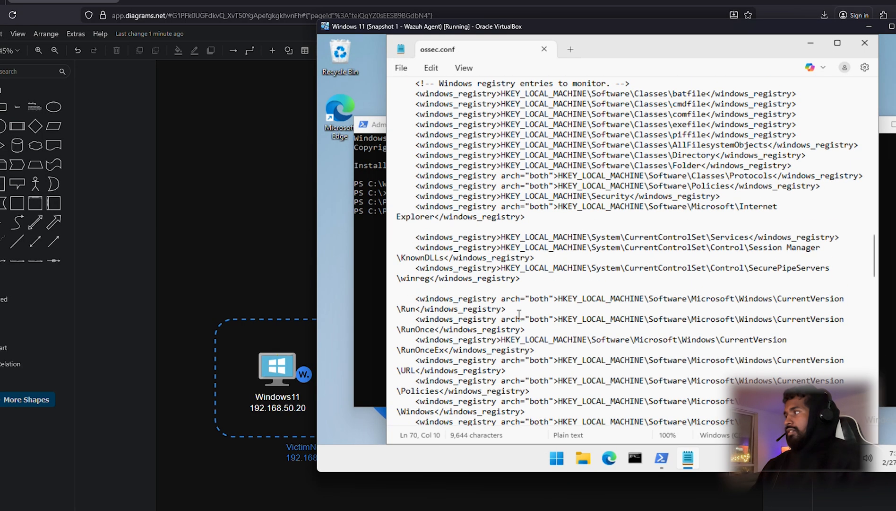
scroll(502, 235, "up", 2)
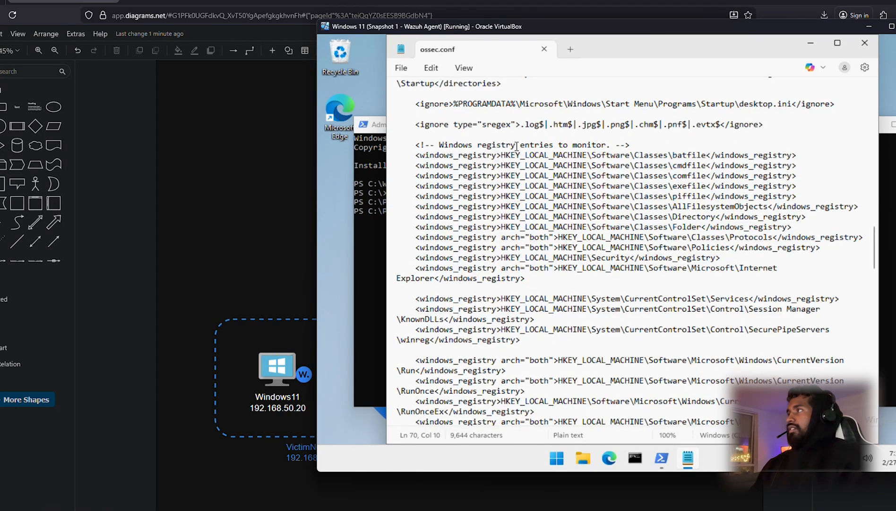
scroll(517, 146, "up", 3)
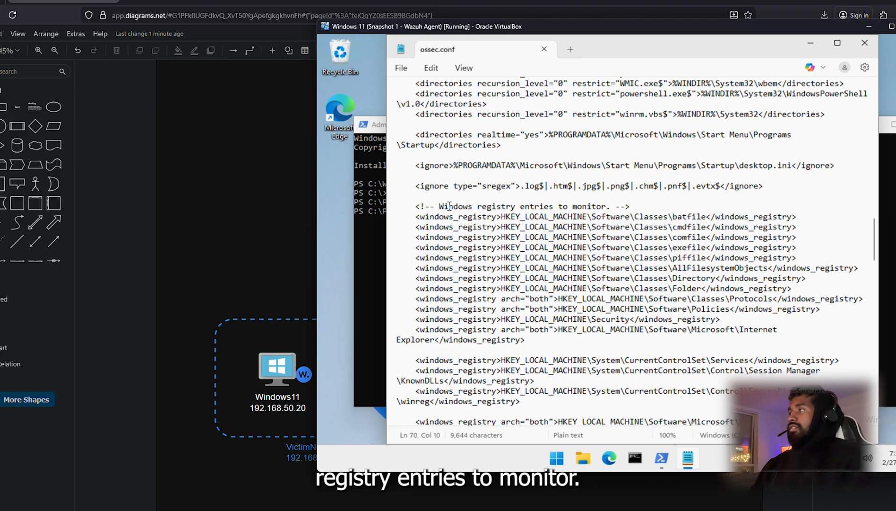
left_click_drag(449, 206, 576, 217)
scroll(581, 215, "down", 8)
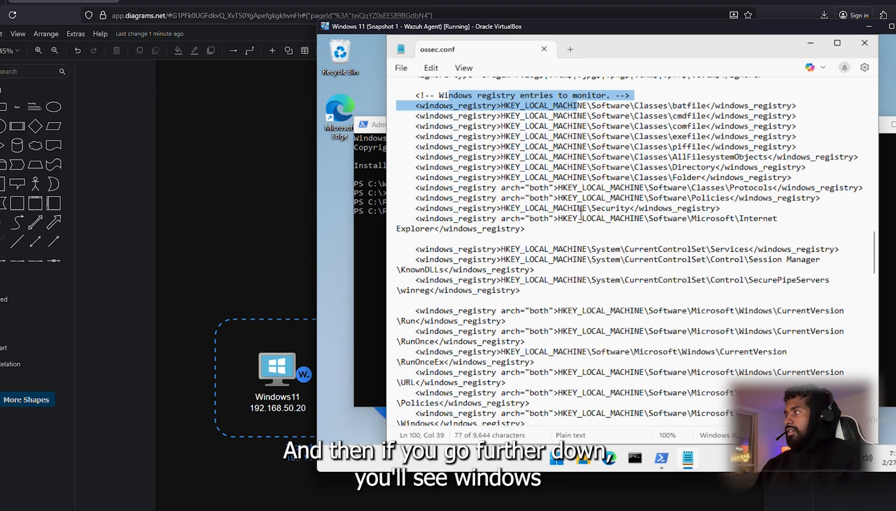
scroll(581, 215, "down", 4)
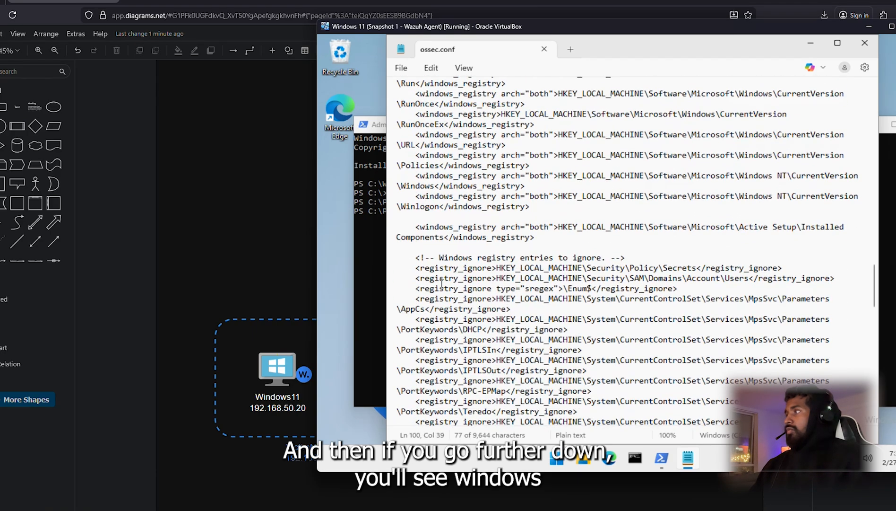
left_click_drag(445, 258, 602, 263)
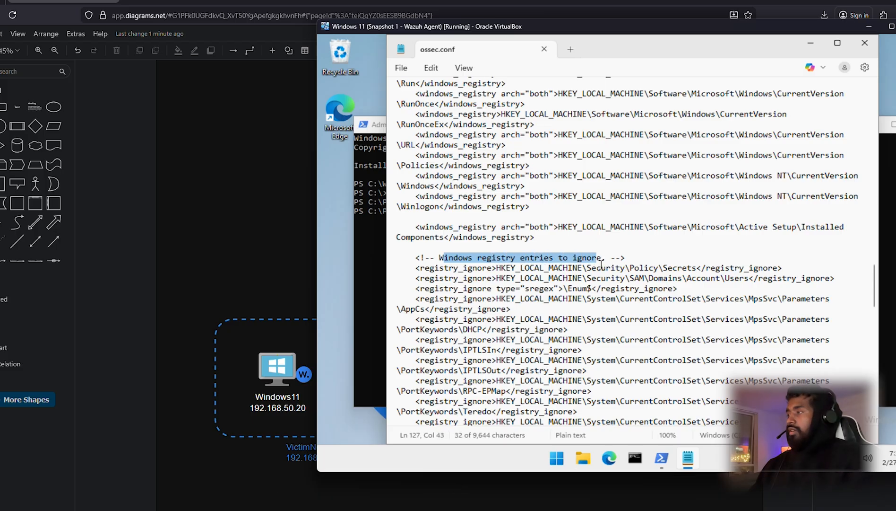
scroll(601, 264, "down", 3)
scroll(602, 264, "down", 7)
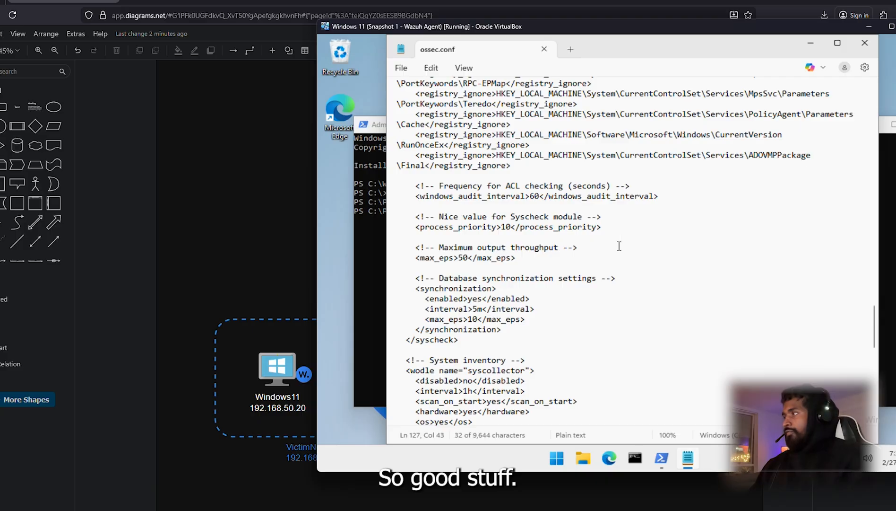
scroll(619, 246, "down", 11)
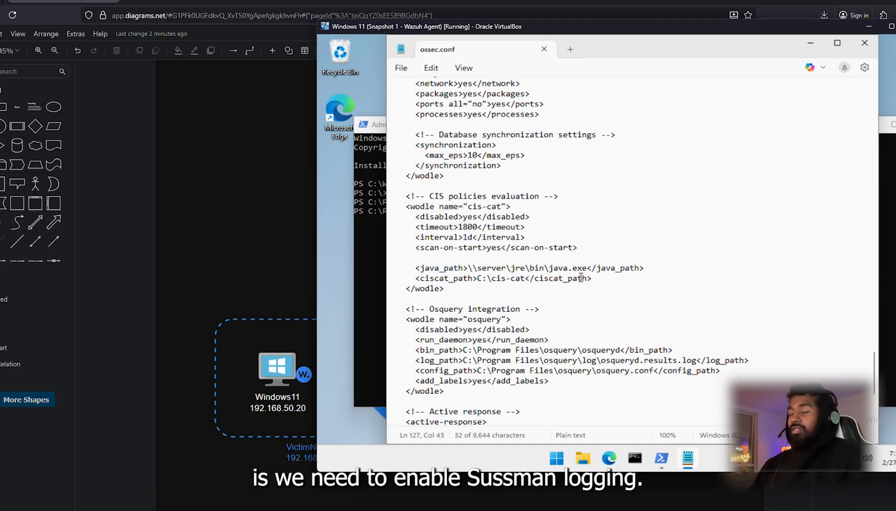
scroll(588, 266, "down", 3)
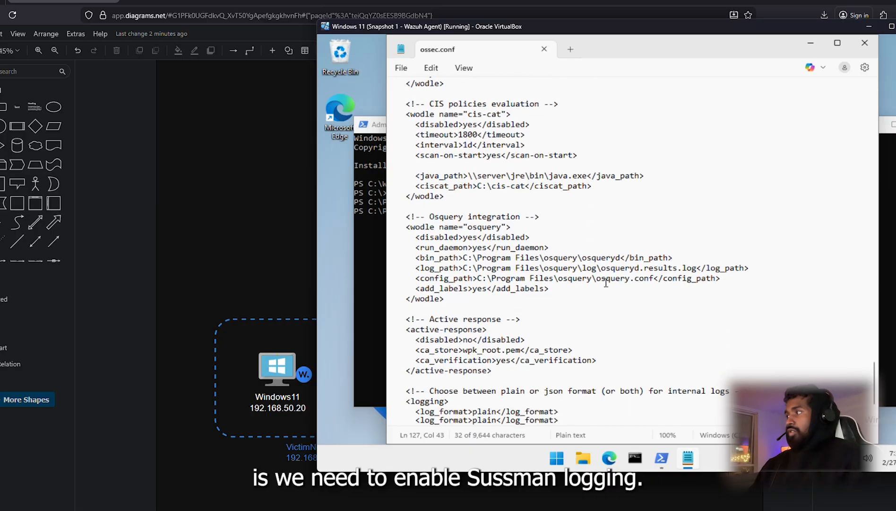
Step: Browse File Explorer to Downloads > SysinternalsSuite
left_click(587, 460)
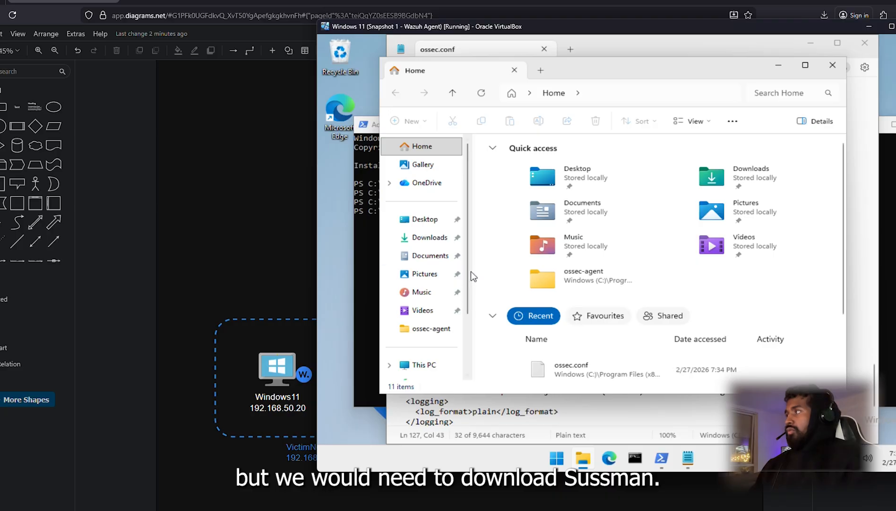
left_click(427, 237)
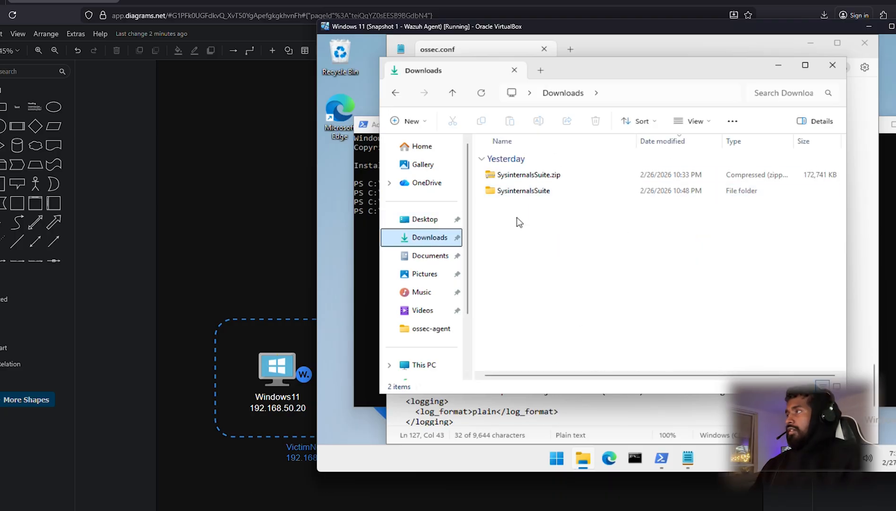
left_click_drag(709, 314, 516, 160)
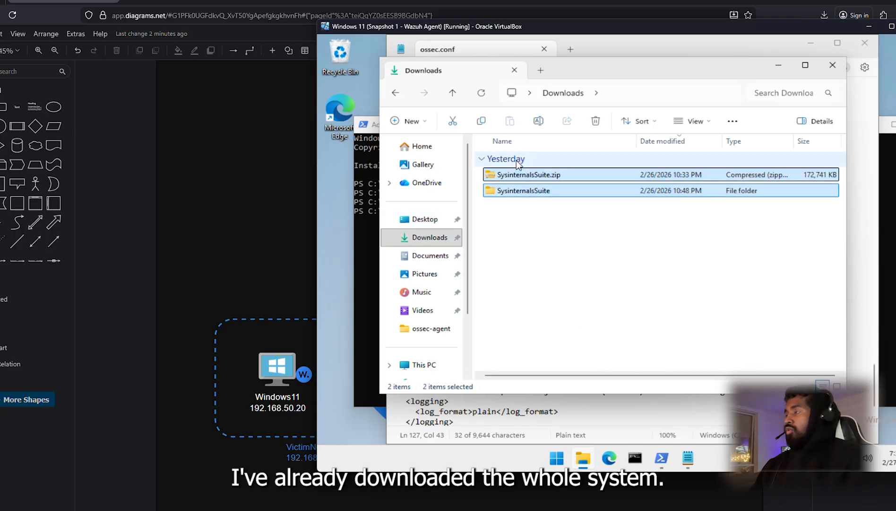
left_click(566, 257)
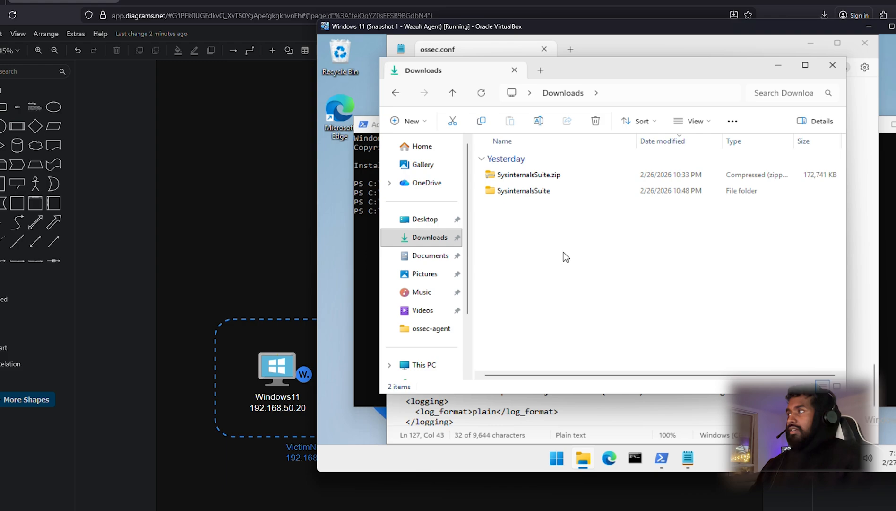
double_click(540, 191)
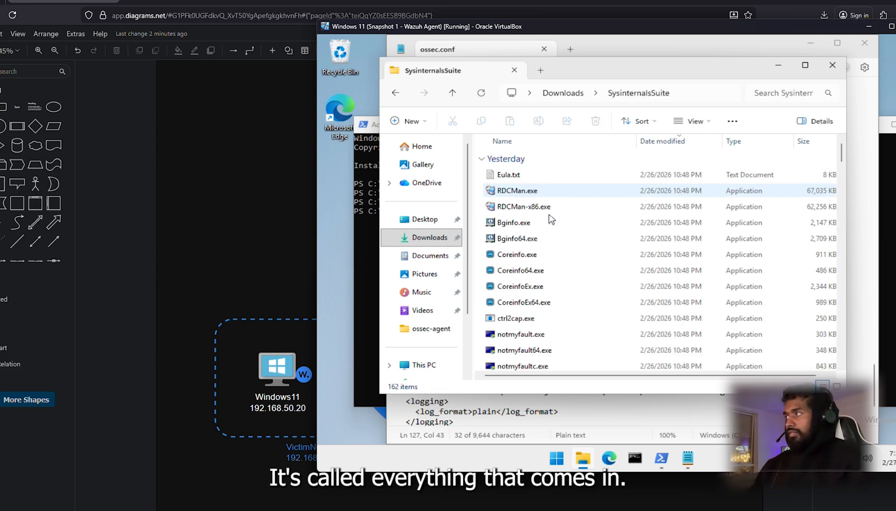
scroll(553, 271, "down", 2)
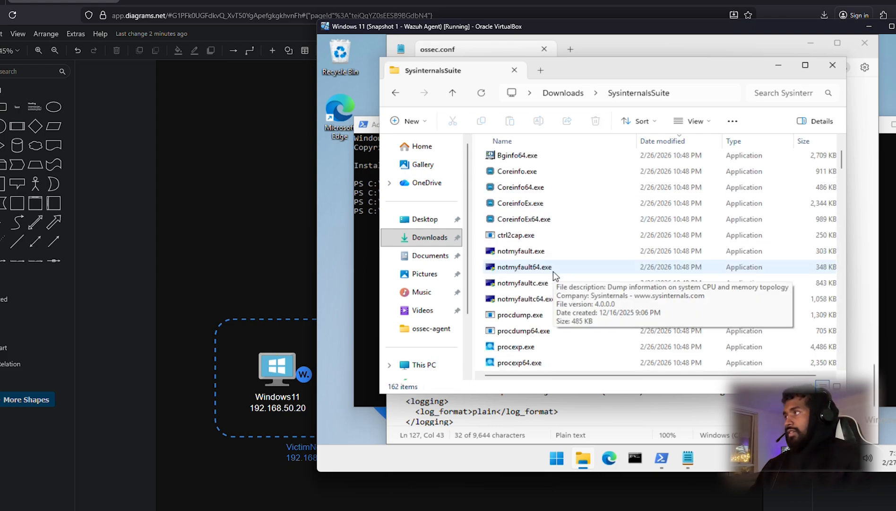
left_click(554, 271)
Step: Search the folder for 'sysmon' to locate Sysmon64.exe (4,457 KB)
left_click(797, 93)
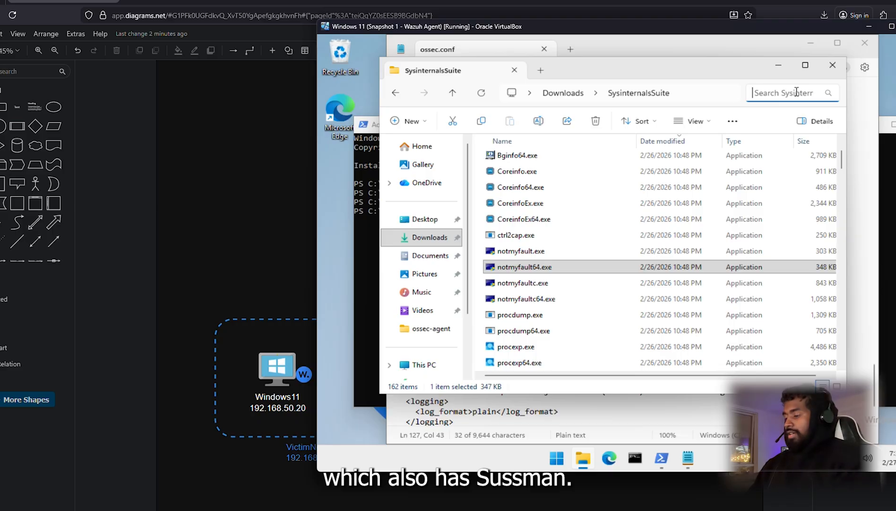
type("sysmon64")
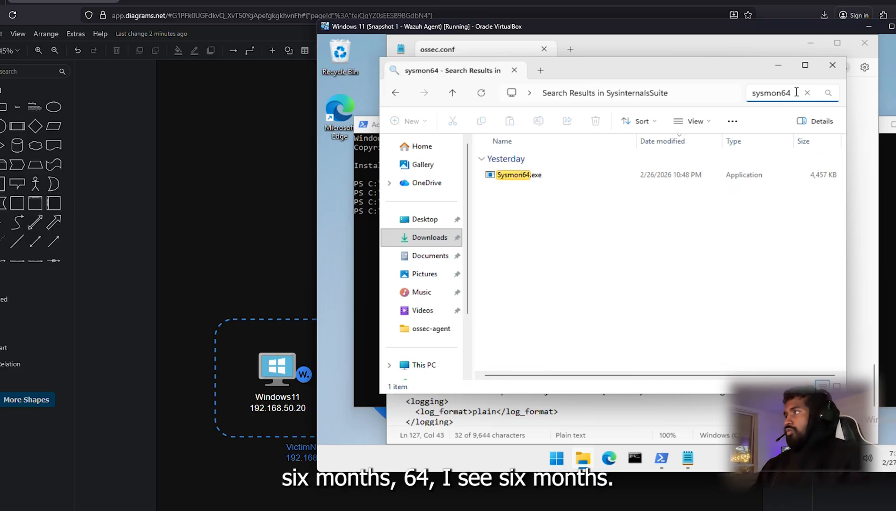
left_click(539, 176)
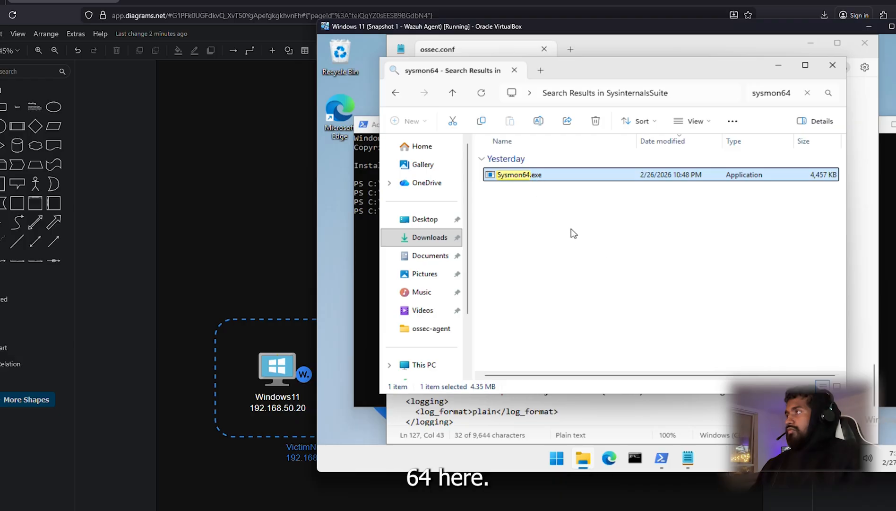
left_click(549, 216)
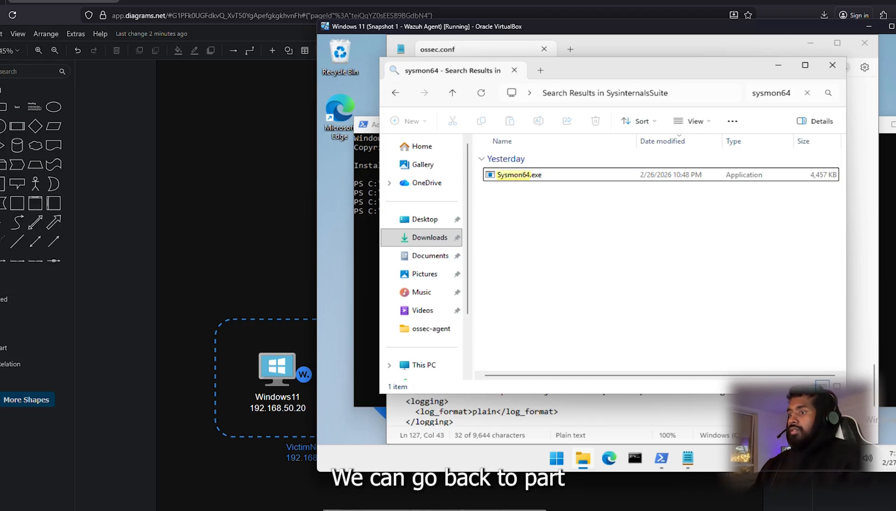
Step: Search Google for 'wazuh sysmon config file' in a new Firefox tab
left_click(435, 510)
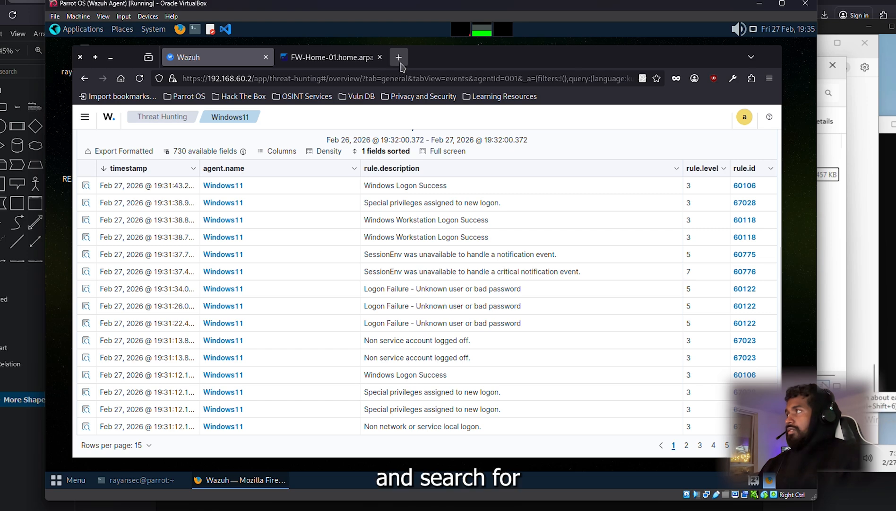
left_click(399, 61)
type("wa")
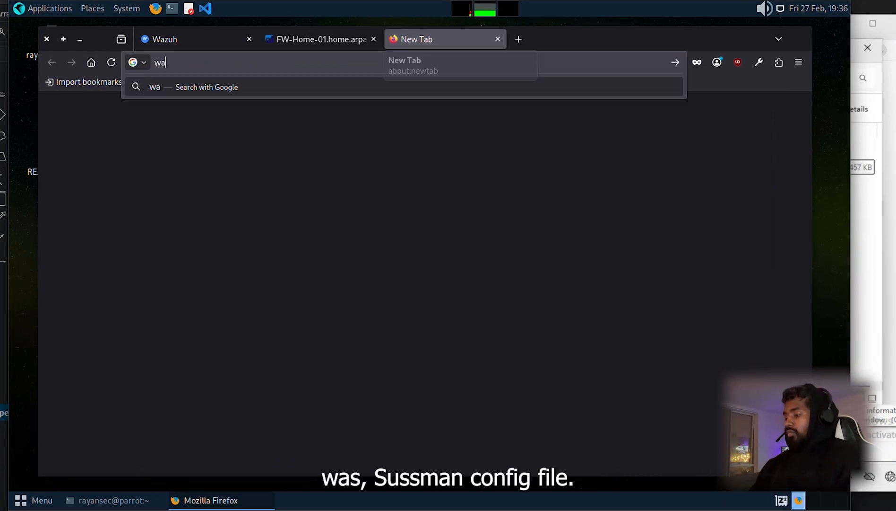
type("zuh sysmon co")
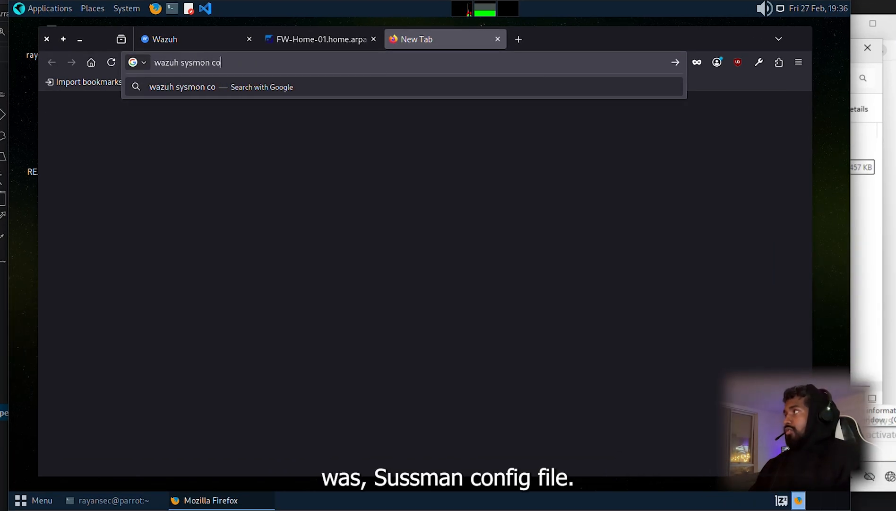
type("nfig fi")
key("BackSpace")
key("BackSpace")
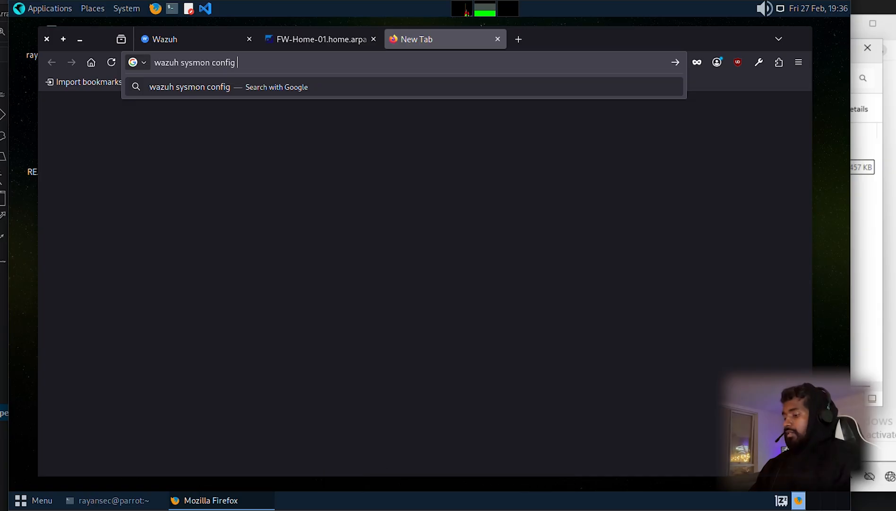
type("file")
key("Return")
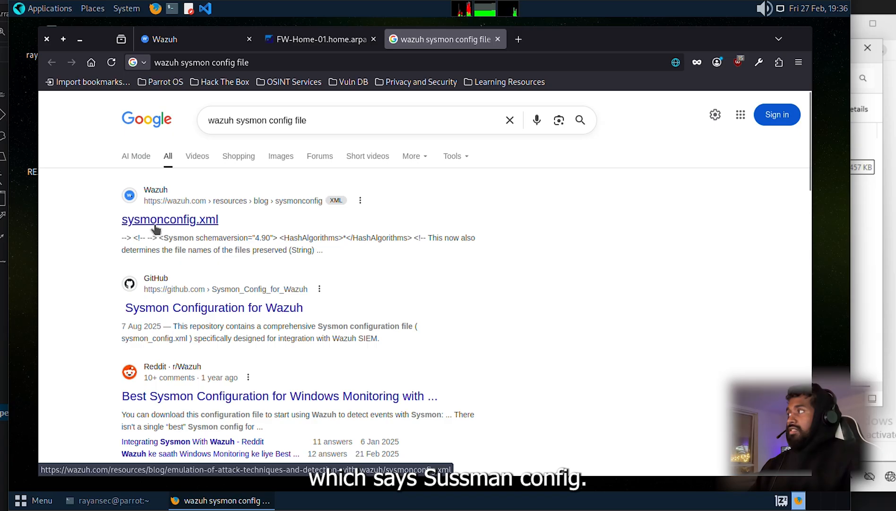
Step: Save the wazuh.com sysmonconfig.xml page into the Downloads folder
left_click(212, 222)
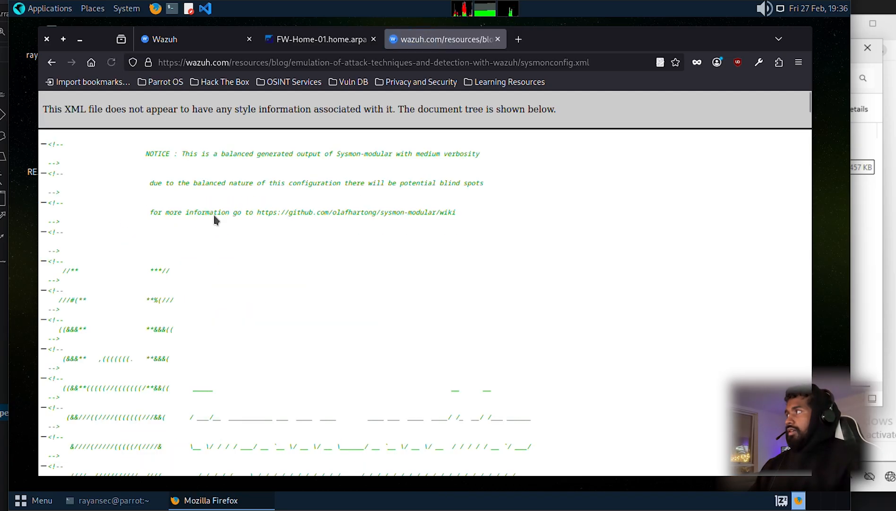
right_click(460, 227)
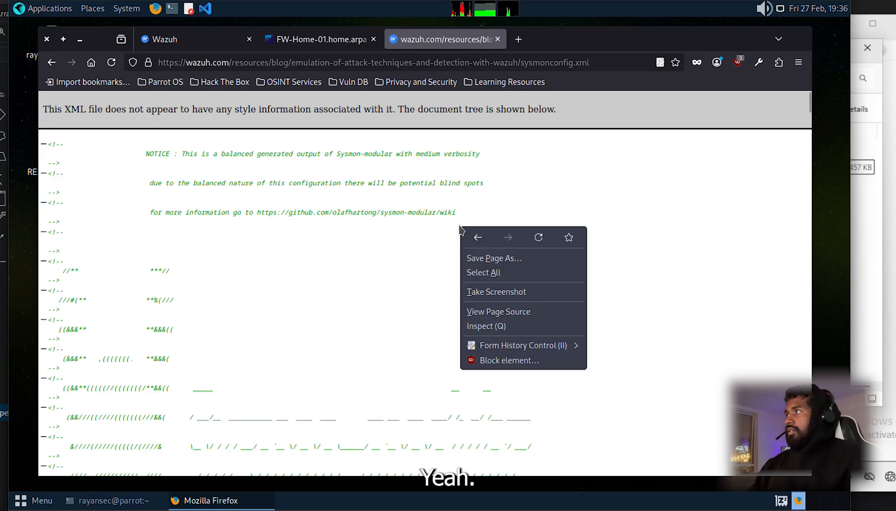
left_click(535, 258)
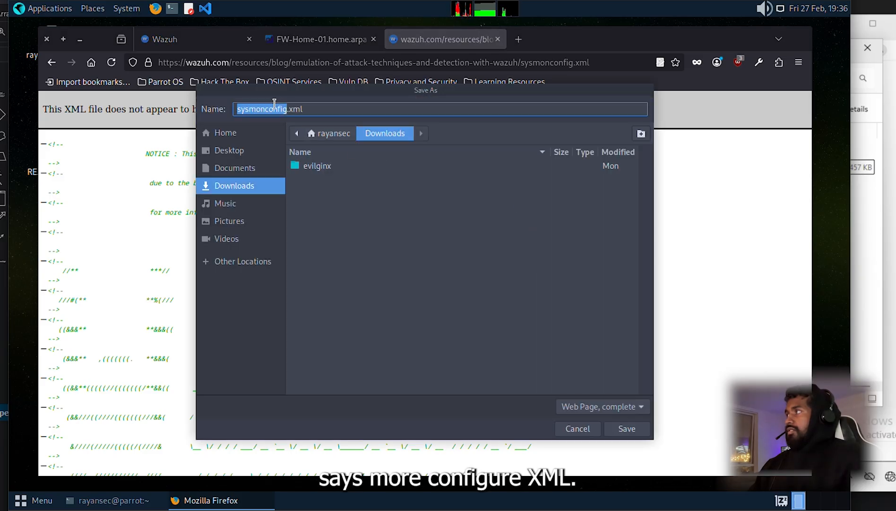
left_click(627, 428)
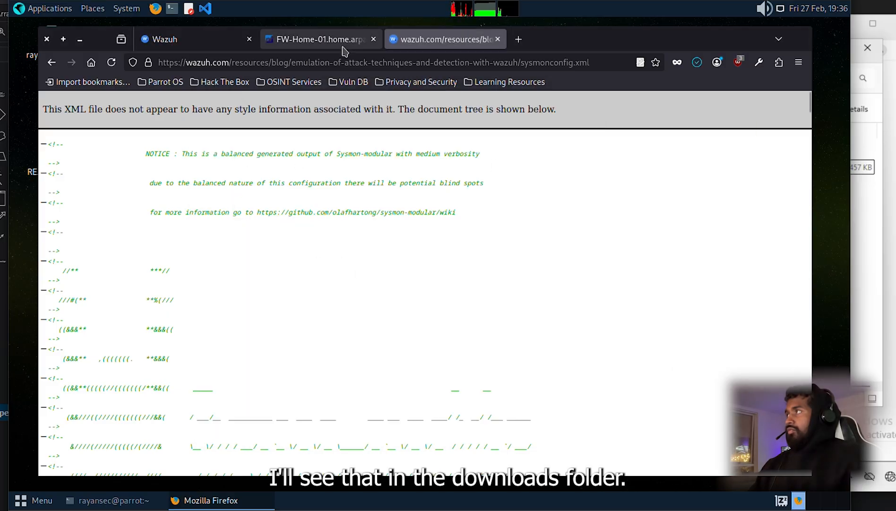
mouse_move(344, 51)
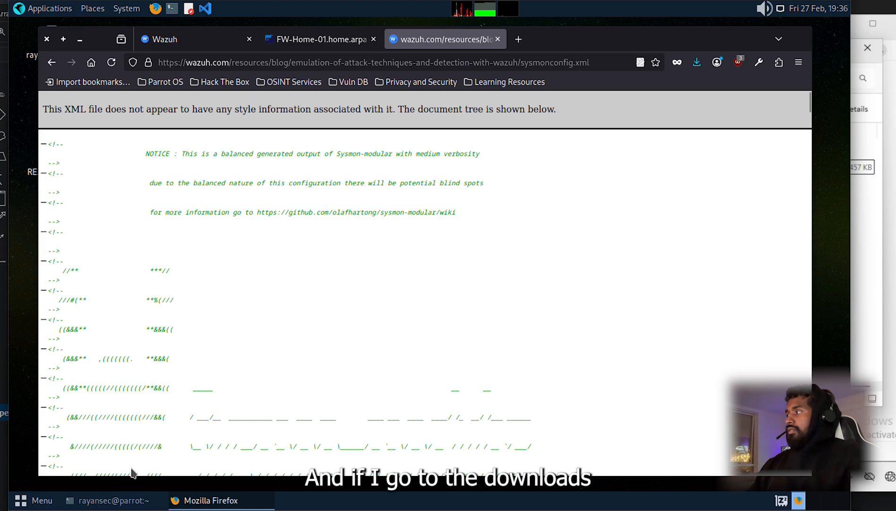
Step: Clear the Parrot OS terminal and change into ~/Downloads
left_click(113, 499)
type("c")
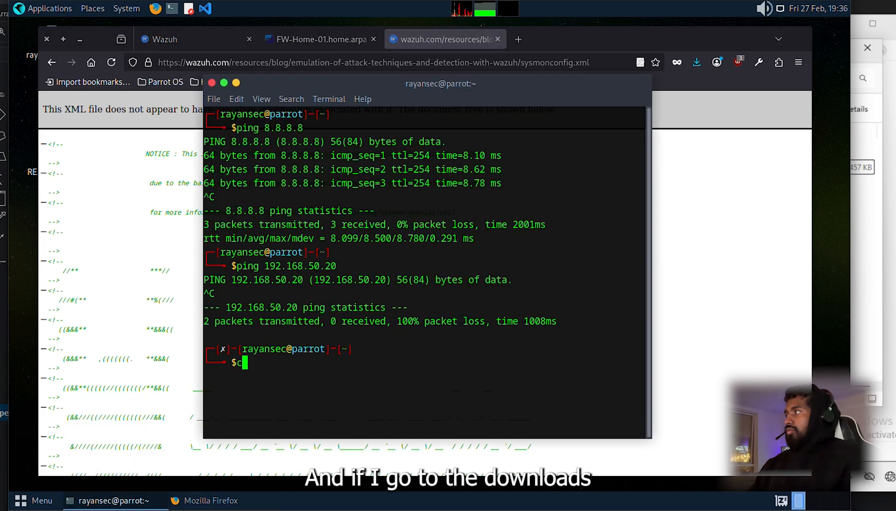
type("lear")
key("Return")
type("cd ")
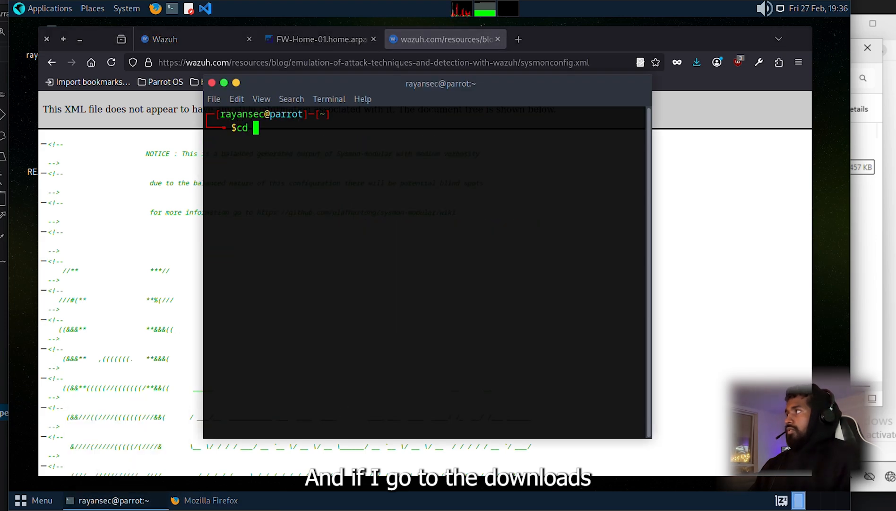
type("Down")
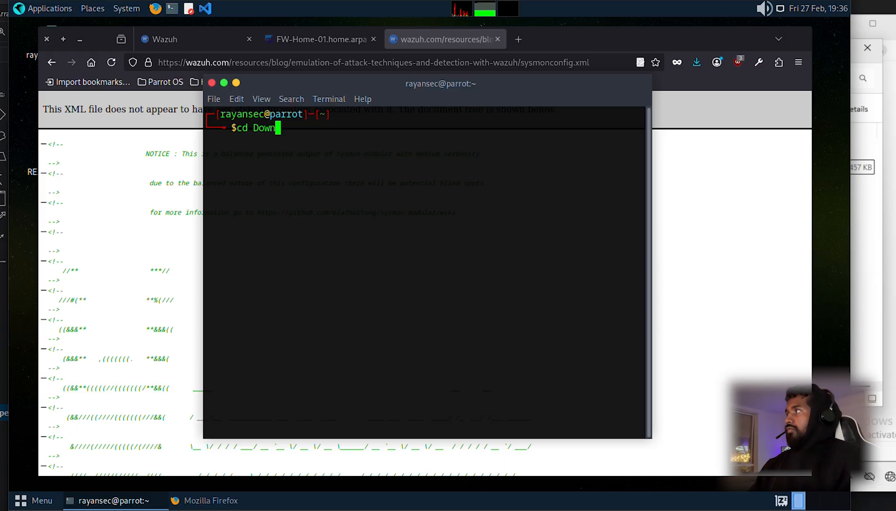
key("Tab")
key("Return")
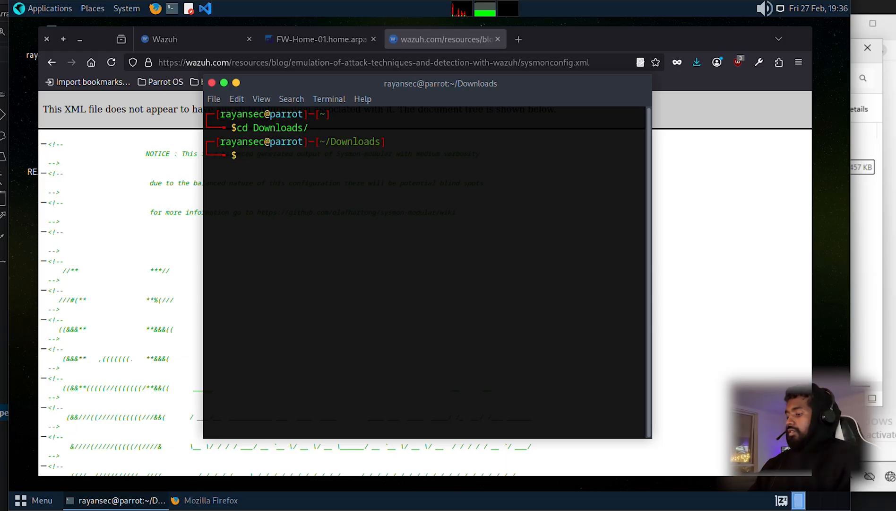
Step: Serve the Downloads folder with python3 -m http.server 8080
type("python")
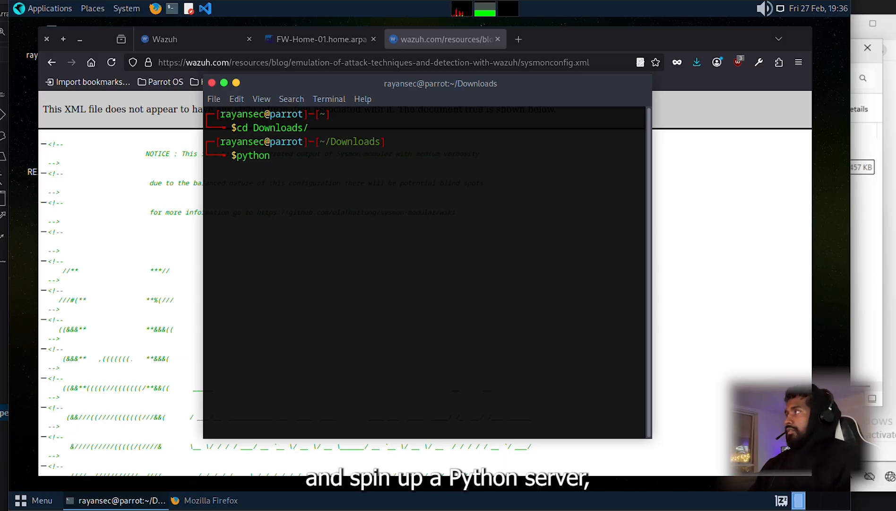
type("3 -")
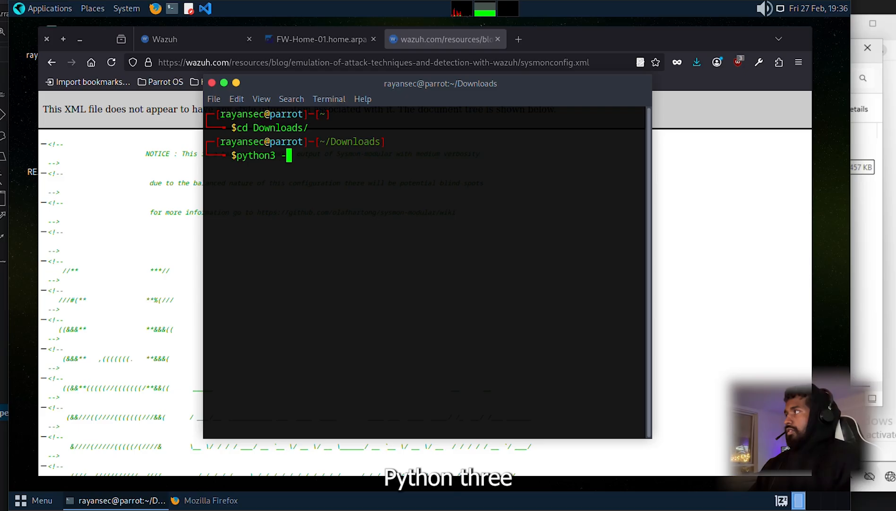
type("m http.server ")
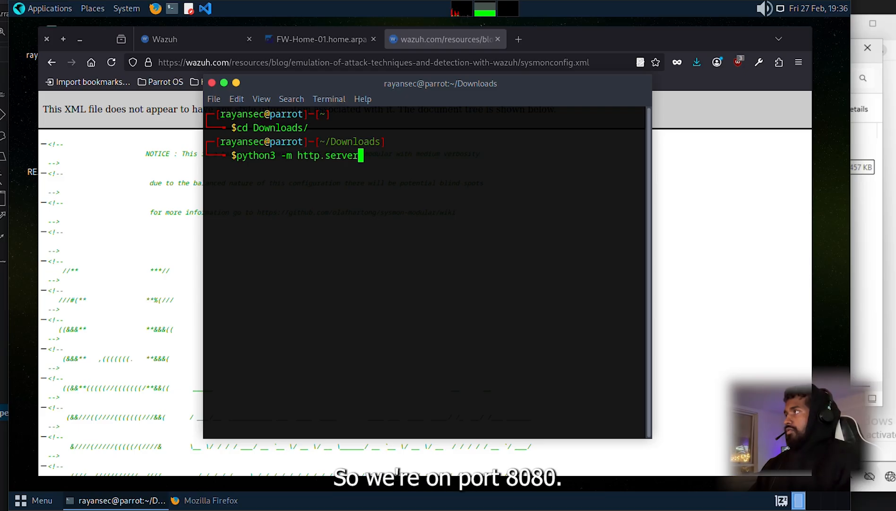
type("8080")
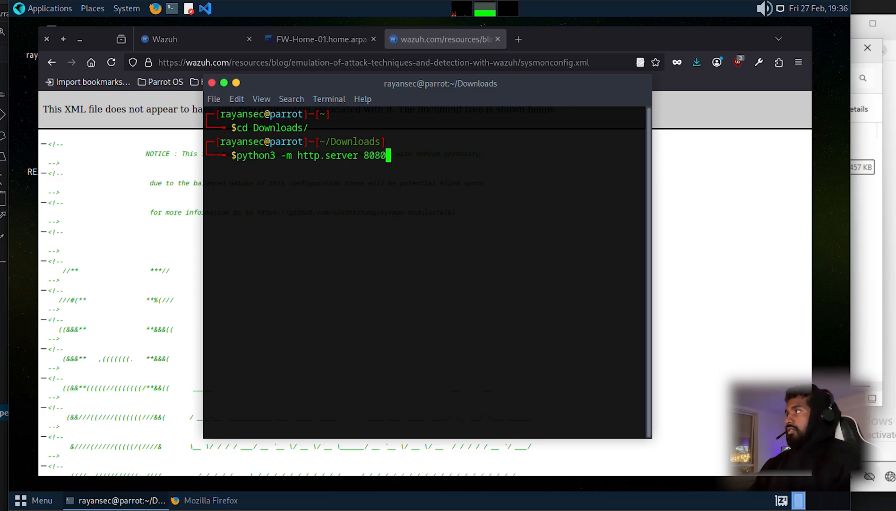
key("Return")
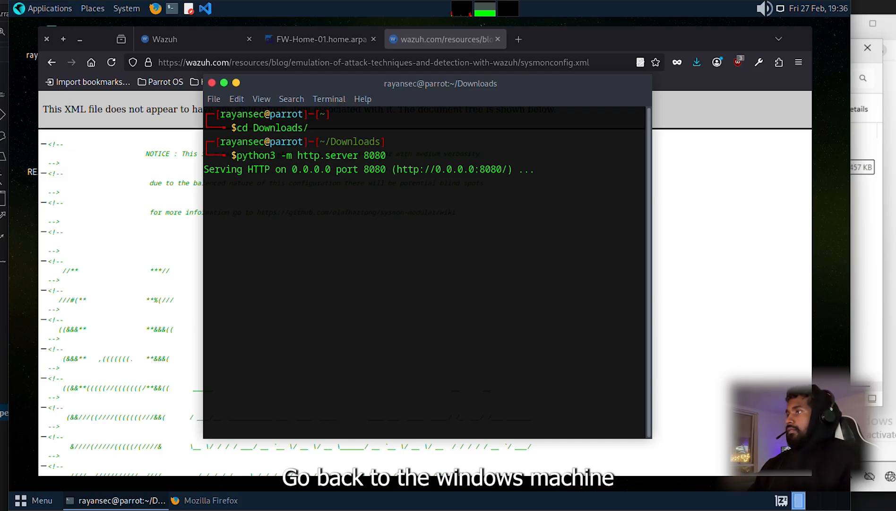
left_click(871, 10)
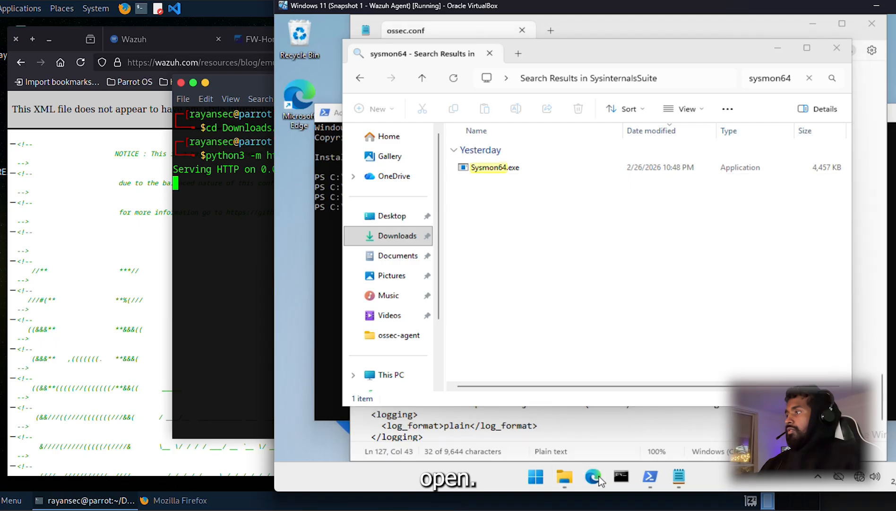
left_click(594, 476)
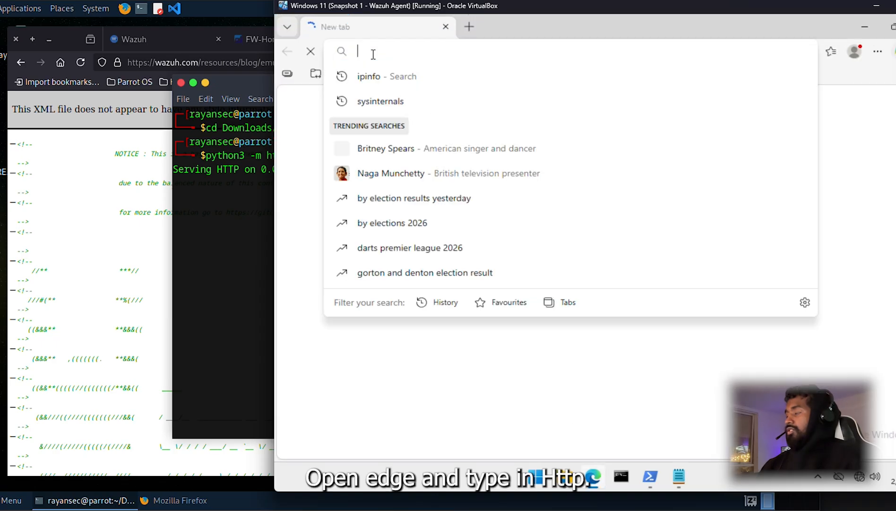
type("http")
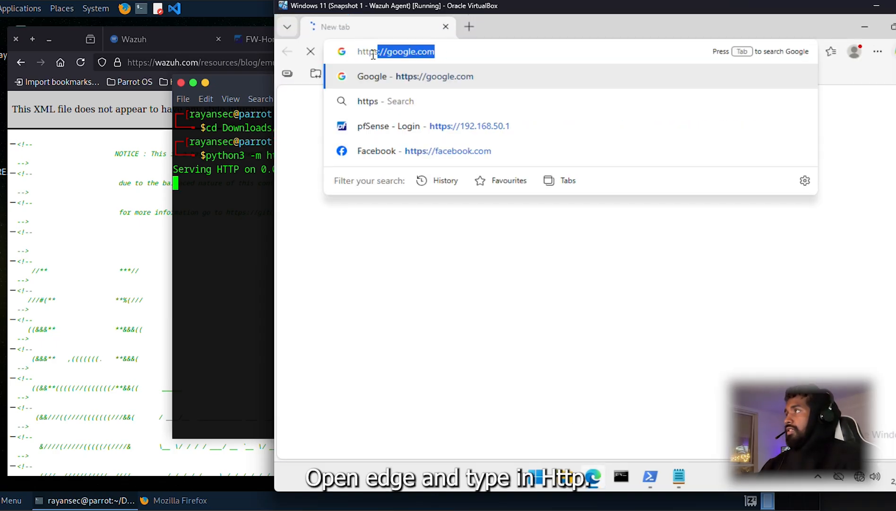
type("://")
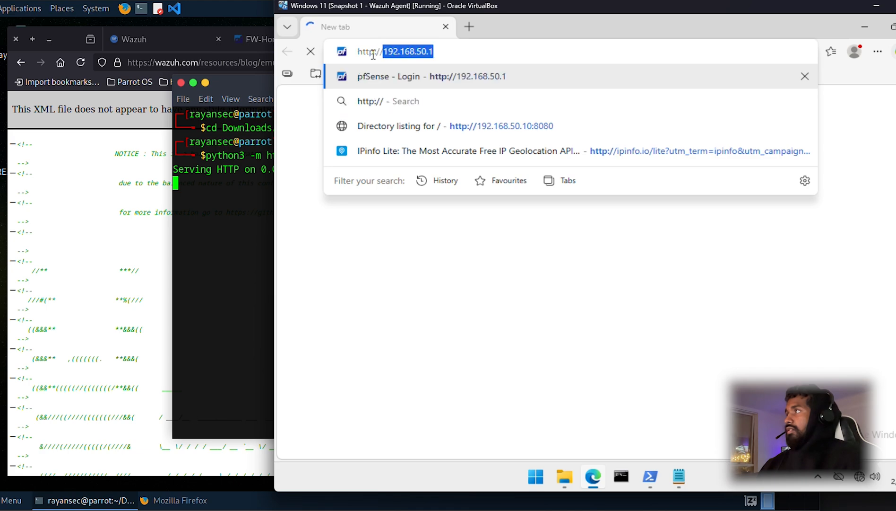
type("192.168.50.1")
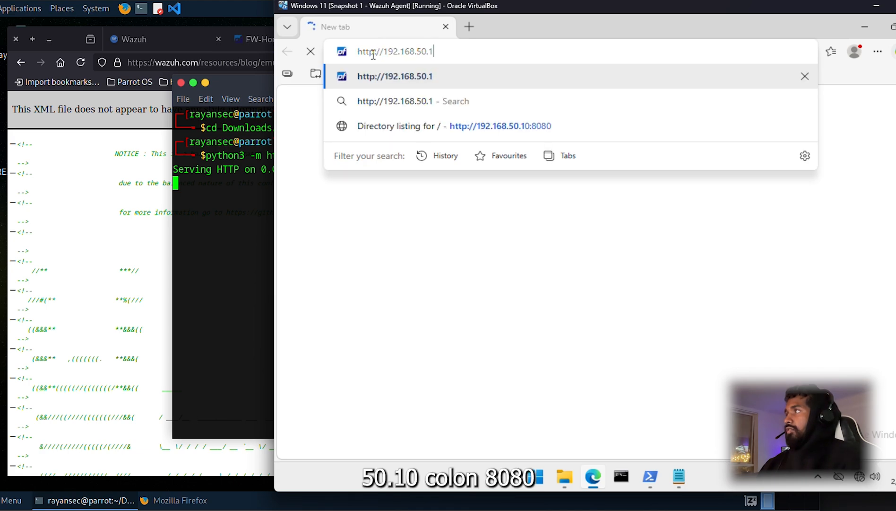
type("0:808")
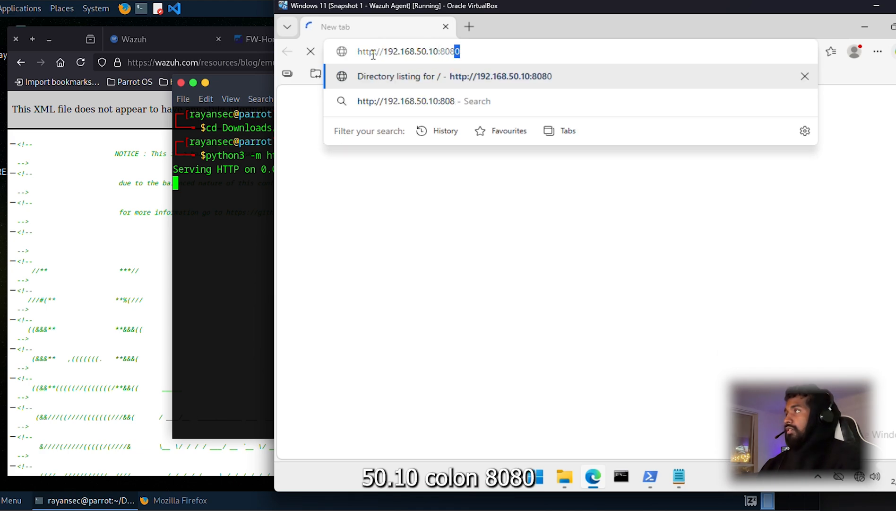
type("0/sys")
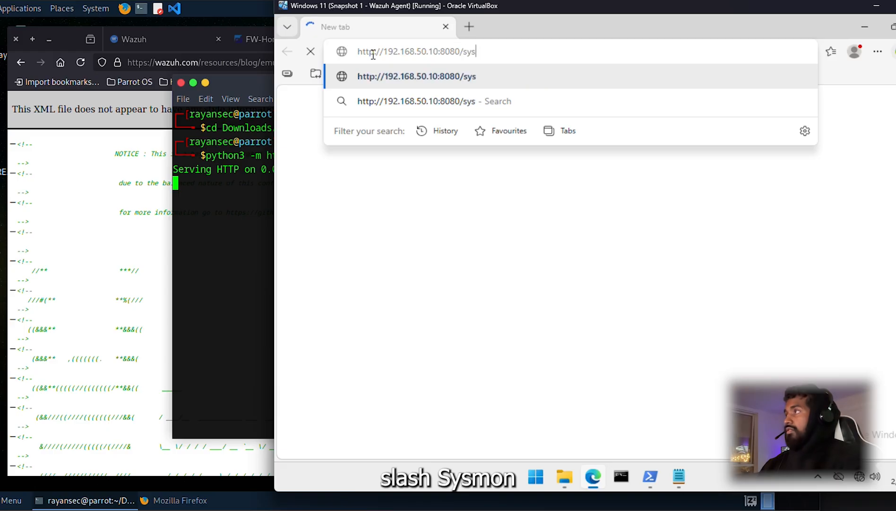
type("monconfig.xml")
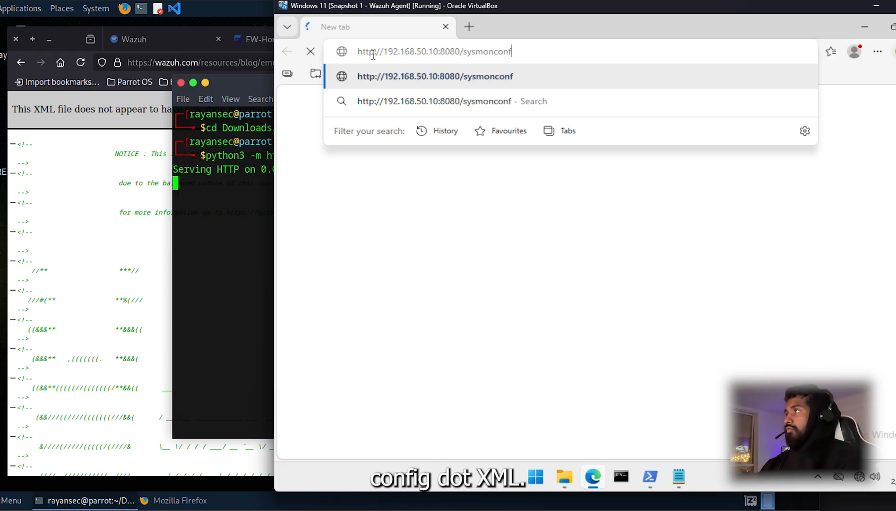
key("Return")
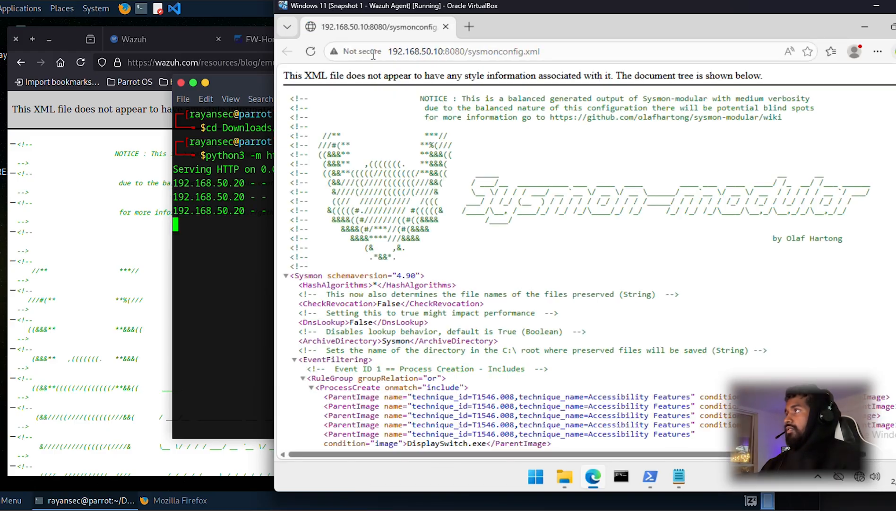
Step: Save the page as sysmonconfig.xml in Downloads and close Edge, letting the download finish
right_click(708, 148)
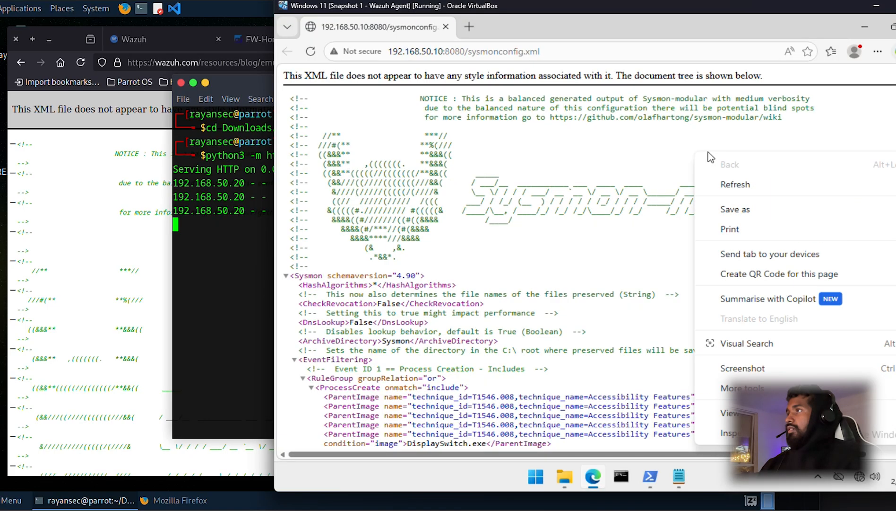
left_click(757, 211)
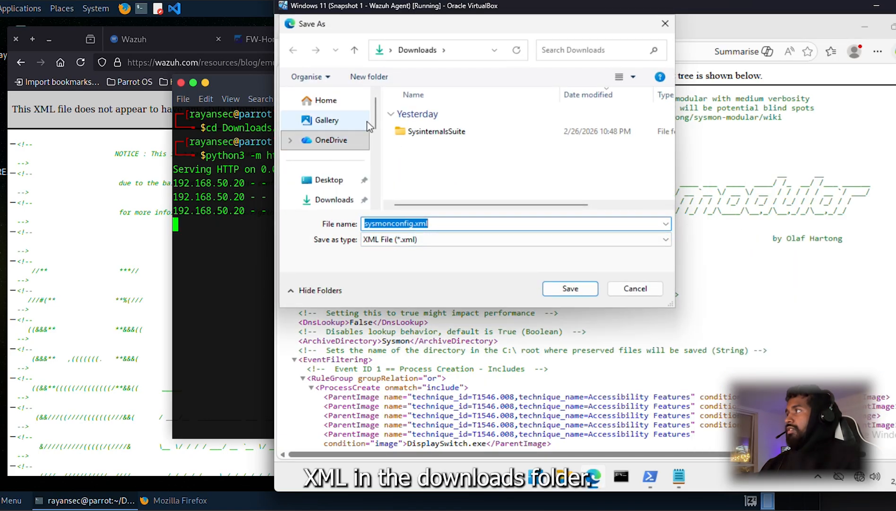
left_click(584, 290)
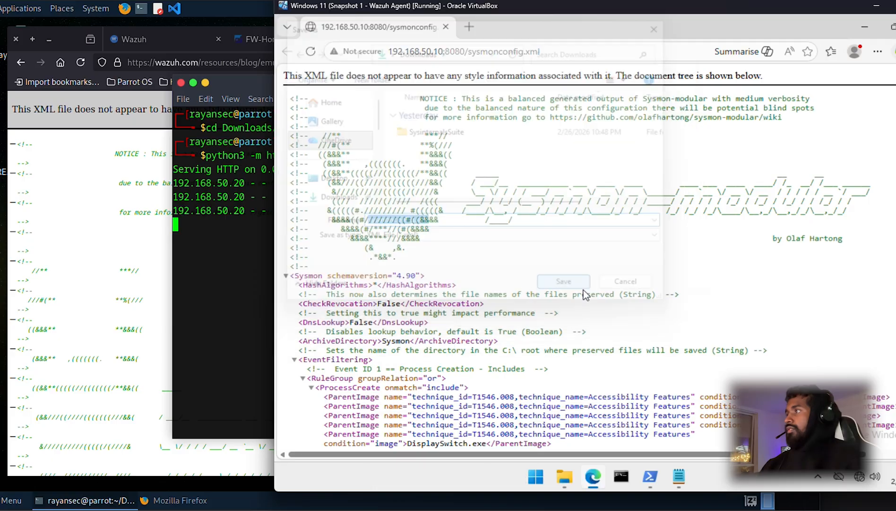
left_click_drag(808, 26, 737, 42)
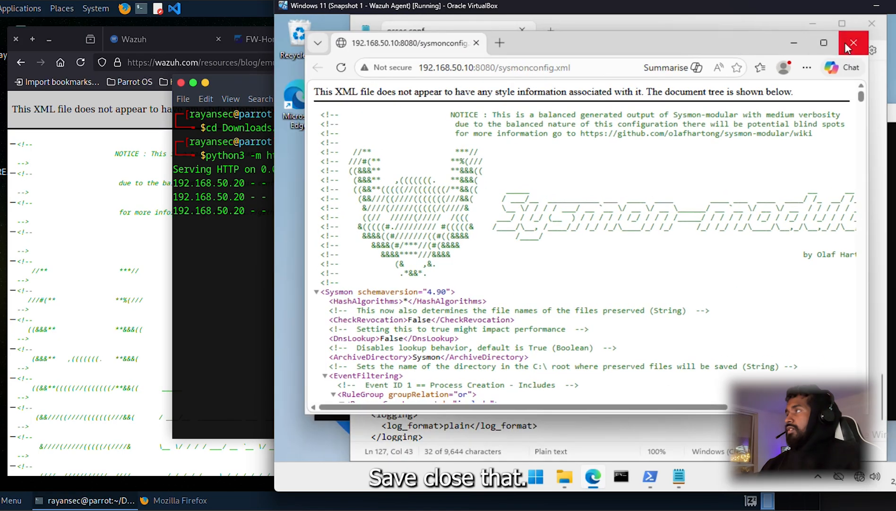
left_click(845, 42)
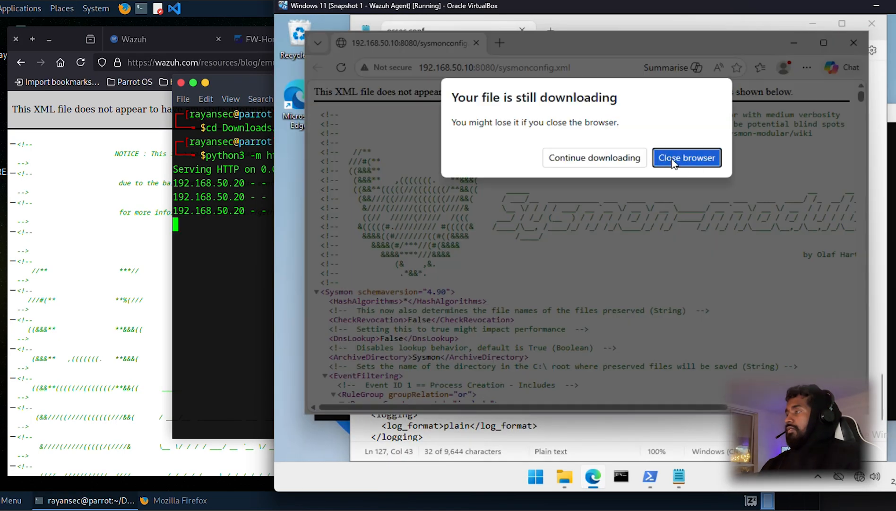
left_click(617, 160)
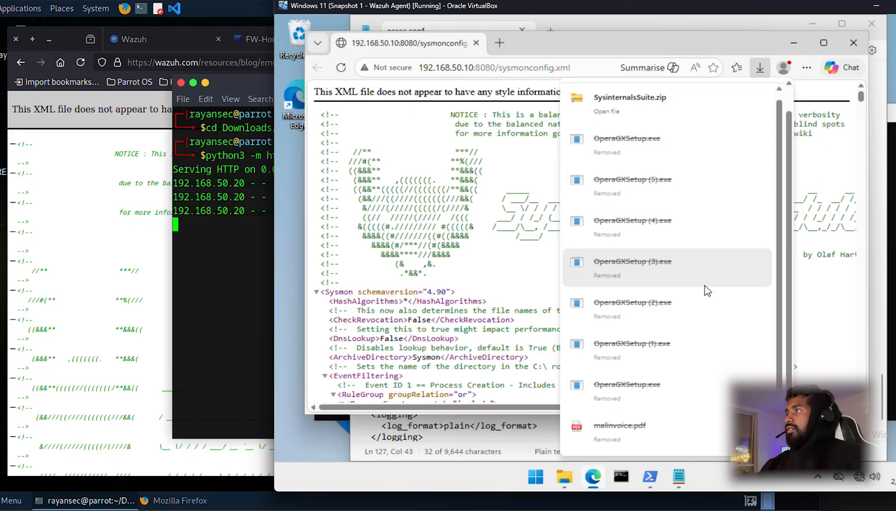
left_click(840, 173)
Step: Move PowerShell from the C: root into the user's Downloads folder
key("alt+Tab")
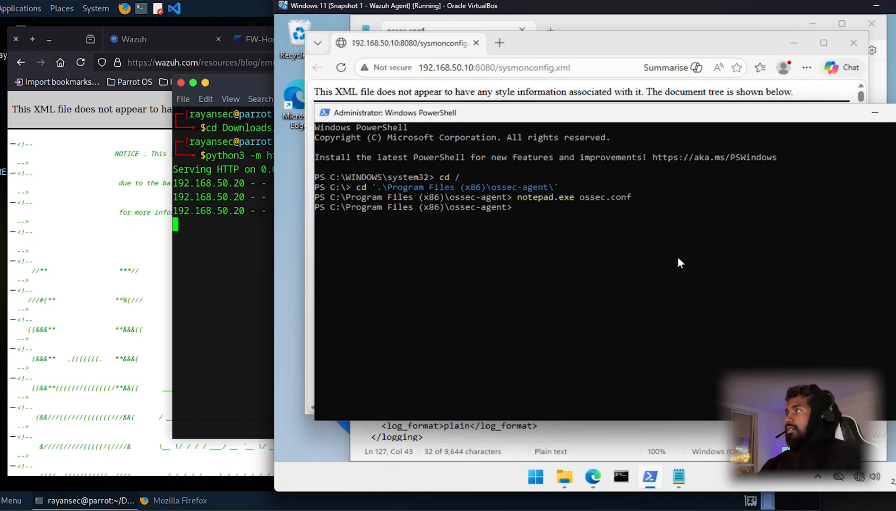
type("cd ")
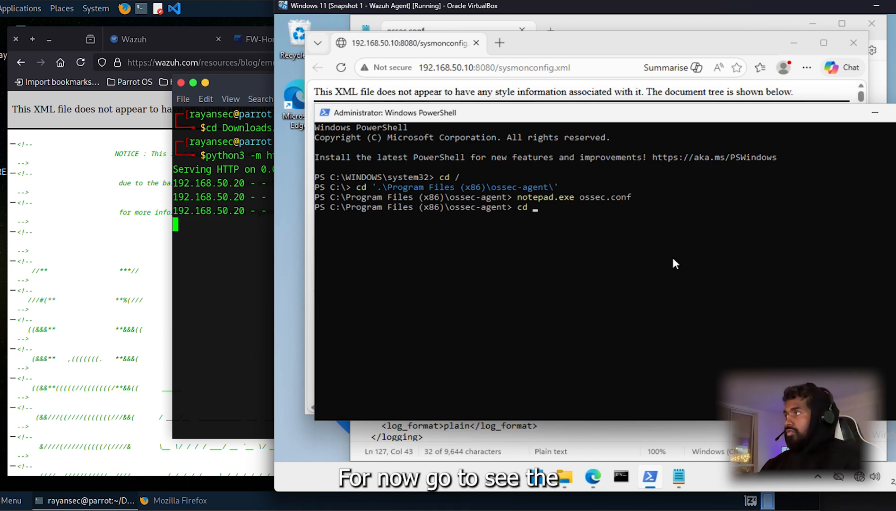
type("/")
key("Return")
type("cd")
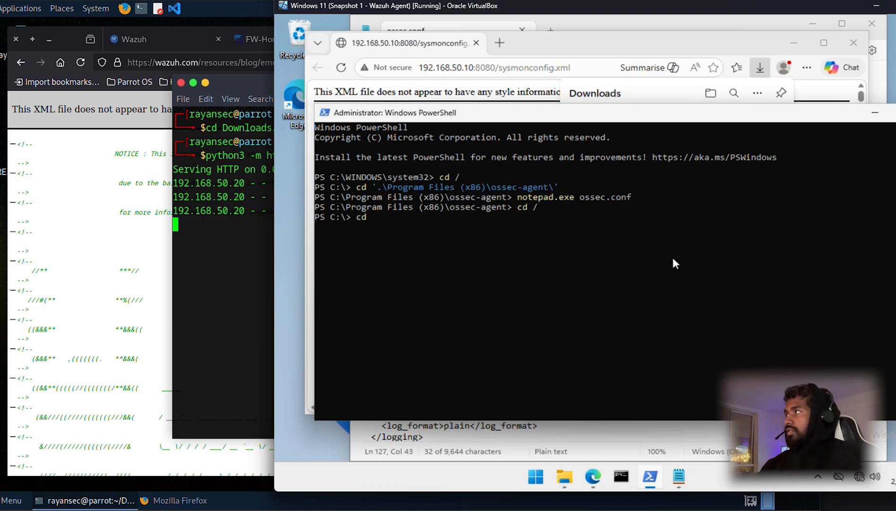
type(" Users/")
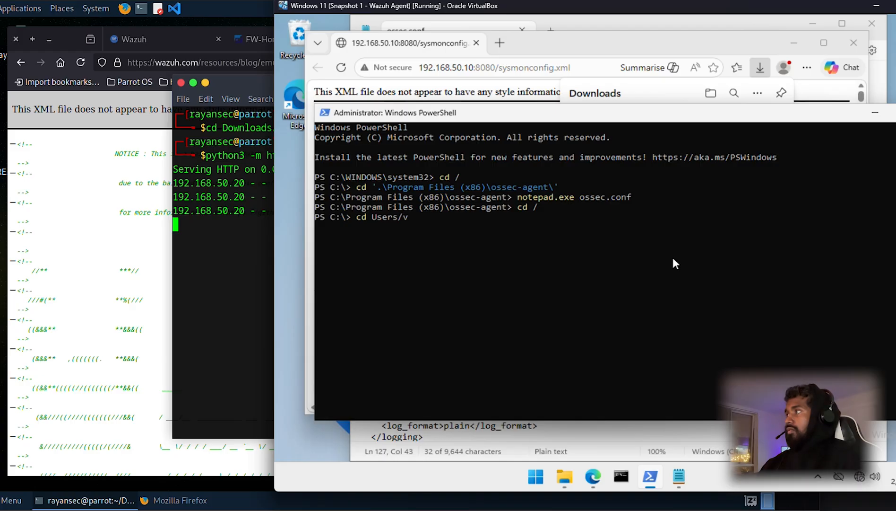
type("v")
key("Tab")
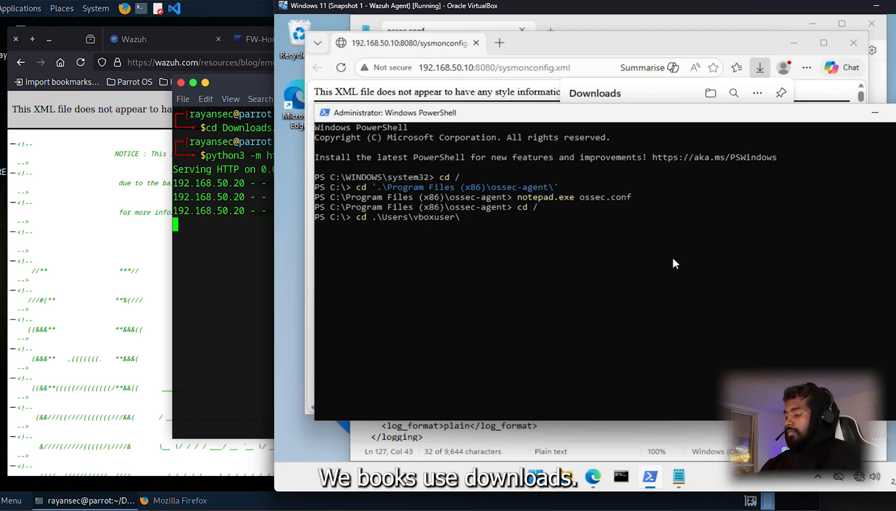
type("Dow")
key("Tab")
key("Return")
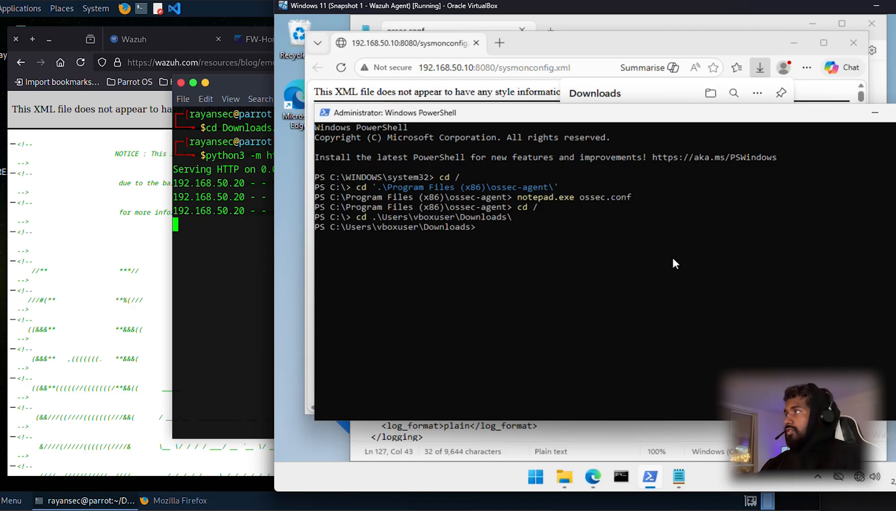
Step: List Downloads to confirm sysmonconfig.xml (253158 bytes) is present
type("ls")
key("Return")
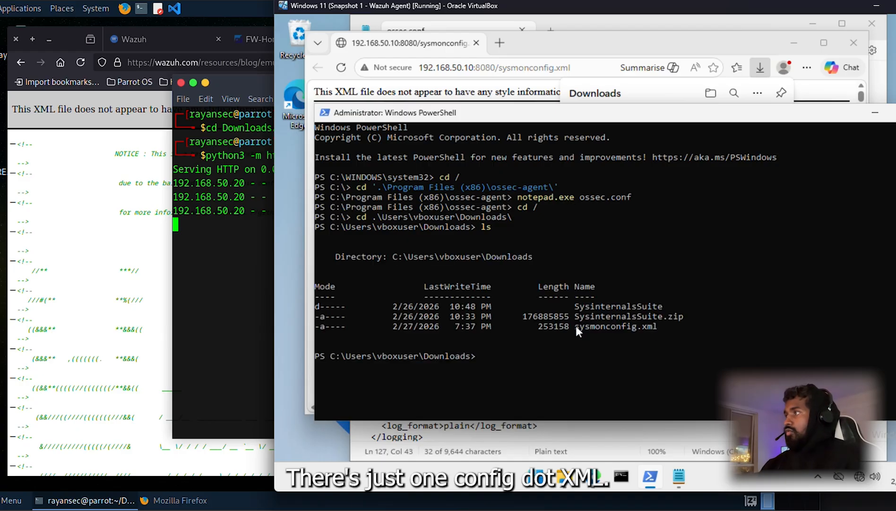
left_click_drag(576, 326, 661, 328)
left_click(743, 335)
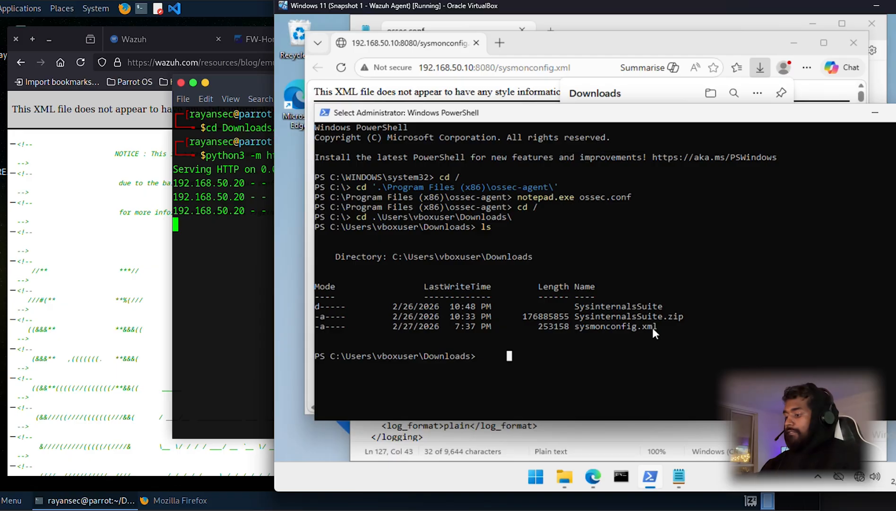
Step: Print and copy the Downloads path with pwd, then start changing into SysinternalsSuite
type("pwd")
key("Return")
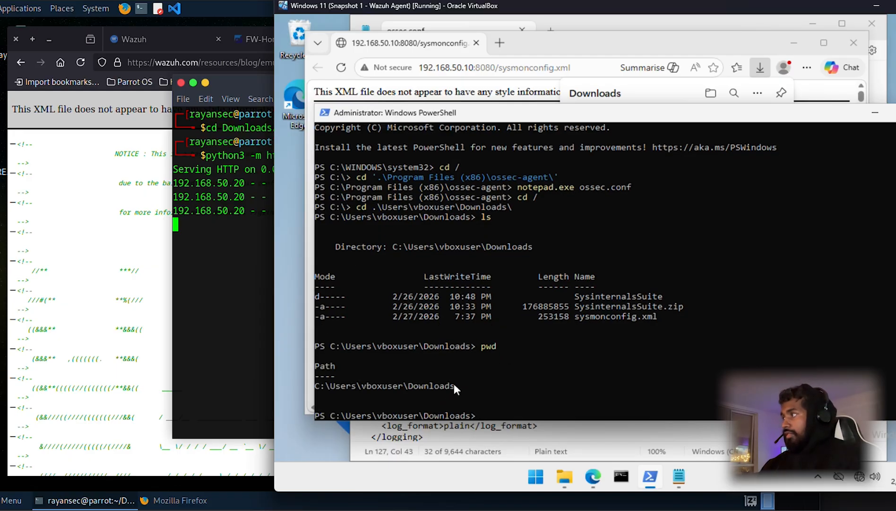
left_click_drag(453, 387, 316, 386)
right_click(323, 385)
left_click(627, 374)
type("cd")
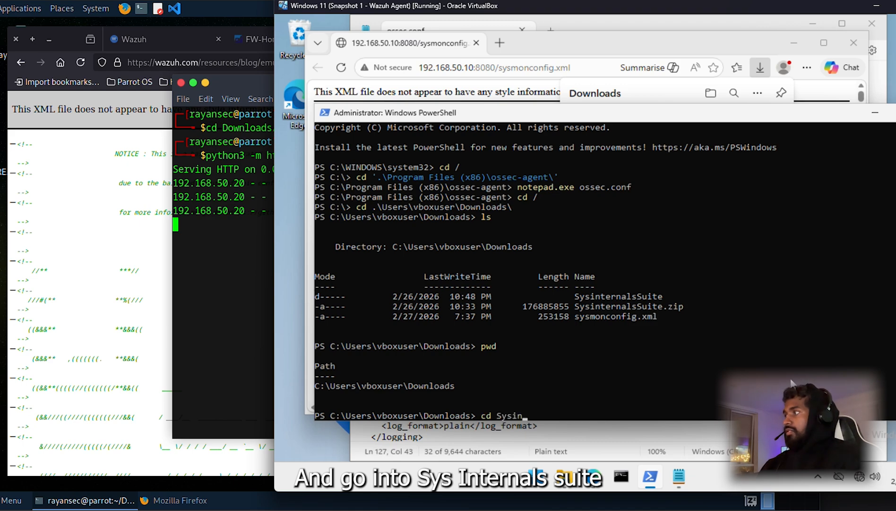
type(" .\\Sysin")
Step: From SysinternalsSuite, run Sysmon64.exe -accepteula -i with C:\Users\vboxuser\Downloads\sysmonconfig.xml
key("Tab")
key("Return")
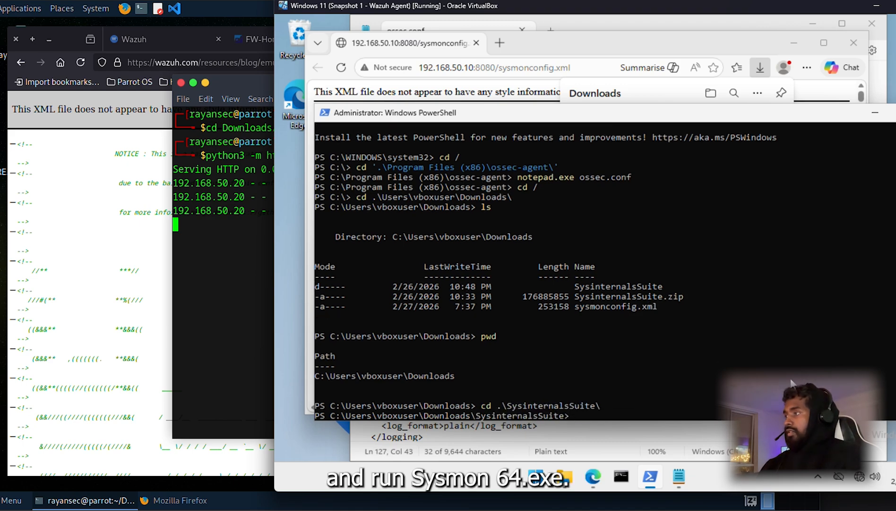
type("Sysmon")
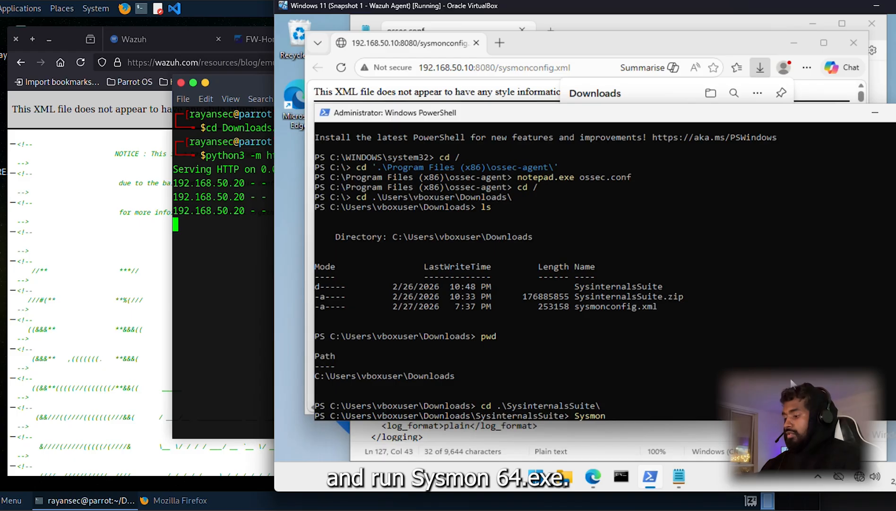
type("64.e")
key("Tab")
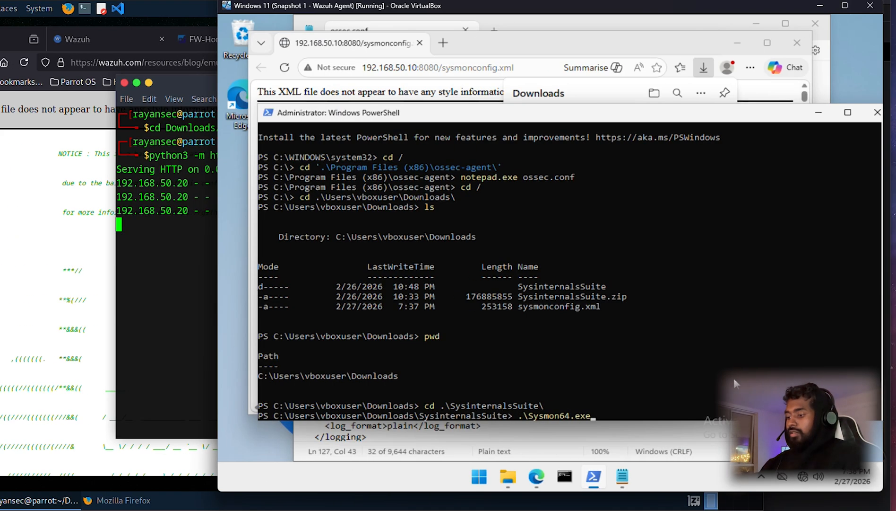
type("-acc")
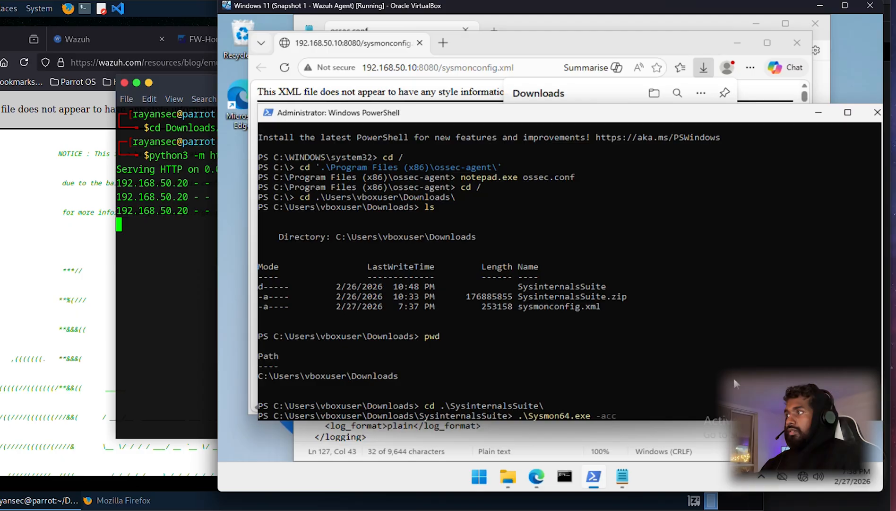
type("epteula")
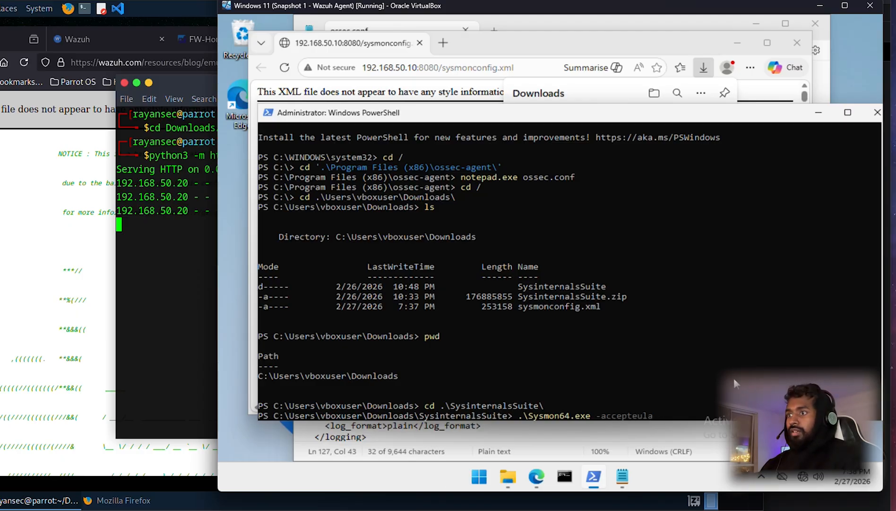
type(" -i")
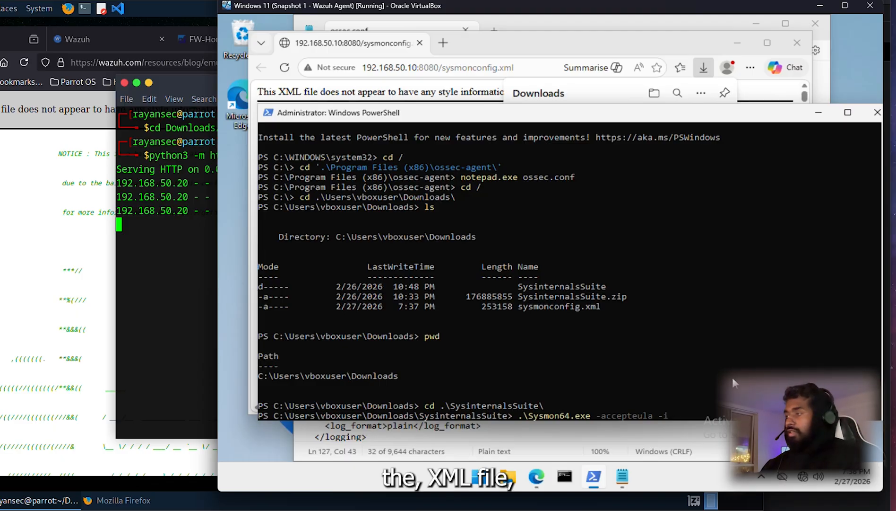
key("ctrl+v")
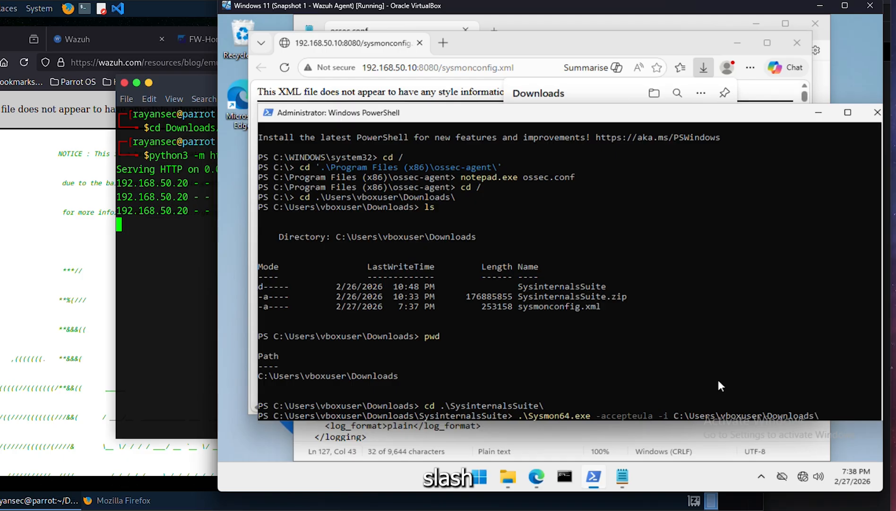
type("sys")
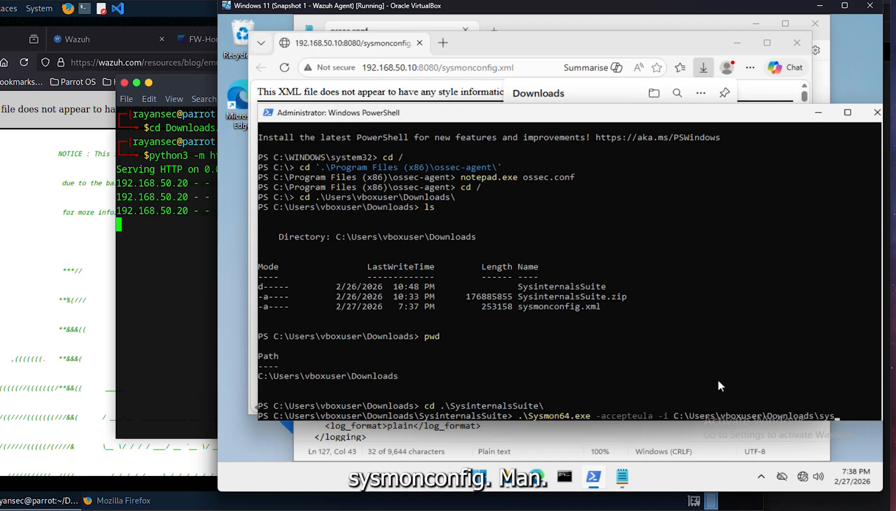
key("Tab")
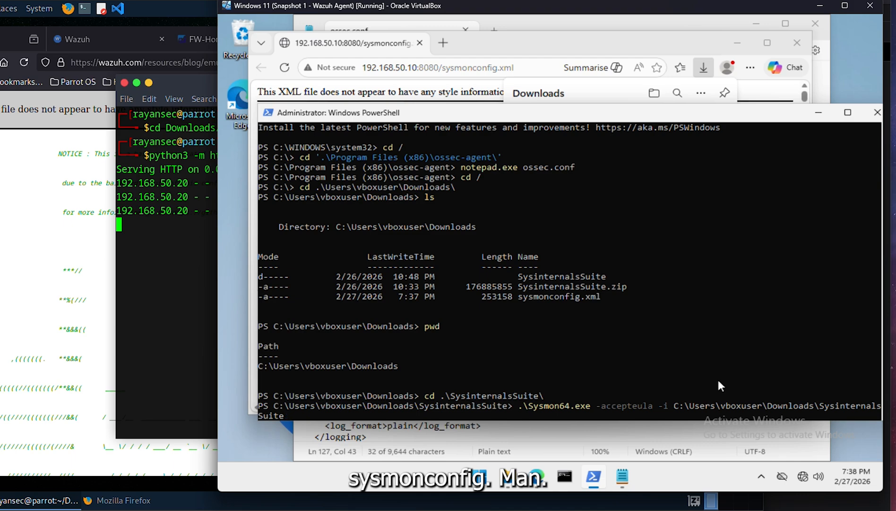
key("BackSpace")
key("BackSpace")
key("BackSpace")
key("BackSpace")
key("BackSpace")
key("BackSpace")
key("BackSpace")
key("BackSpace")
key("BackSpace")
key("BackSpace")
key("BackSpace")
key("BackSpace")
key("BackSpace")
key("BackSpace")
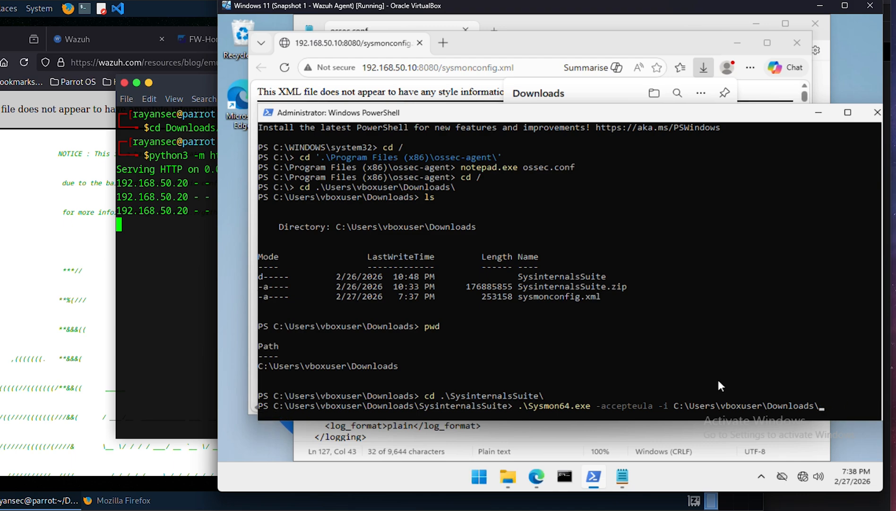
type("ysmo")
key("Tab")
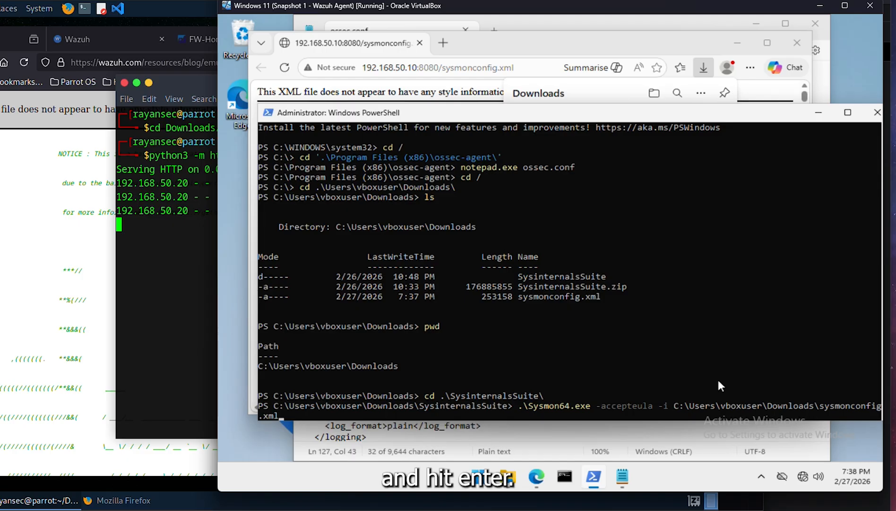
key("Return")
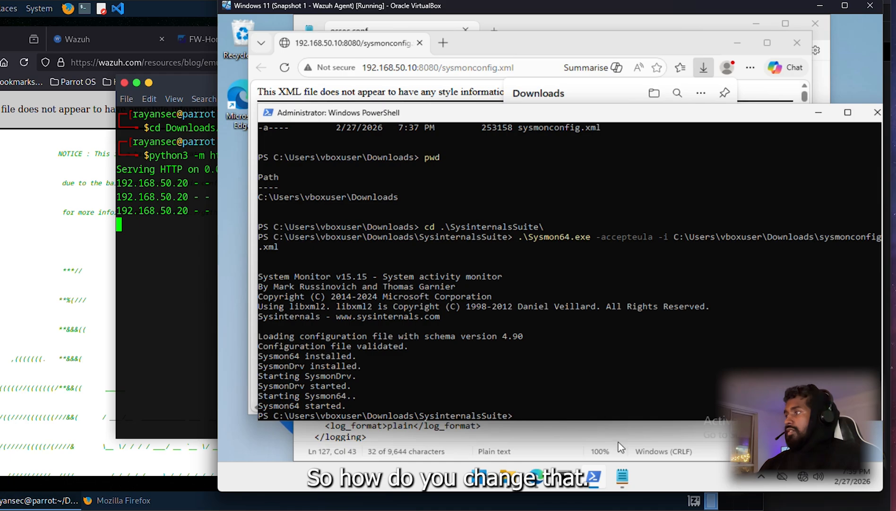
Step: Launch Event Viewer from Windows search
left_click(622, 476)
left_click(453, 316)
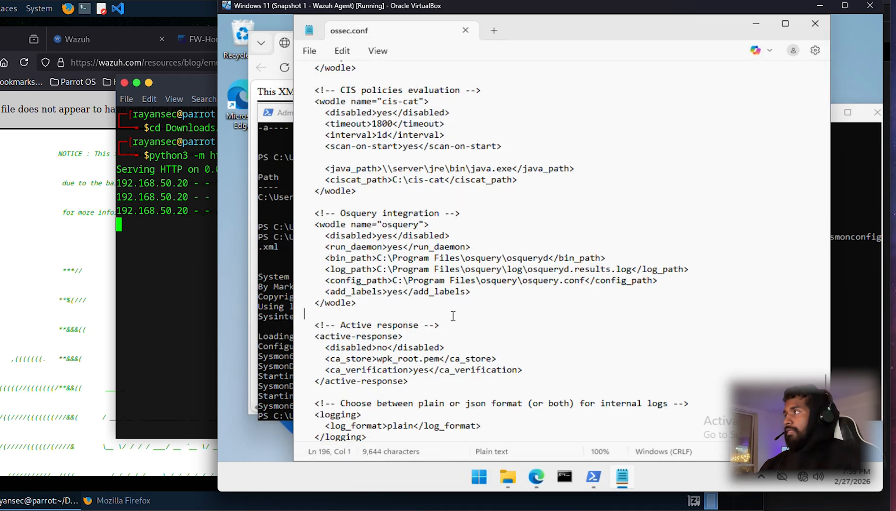
scroll(453, 316, "up", 20)
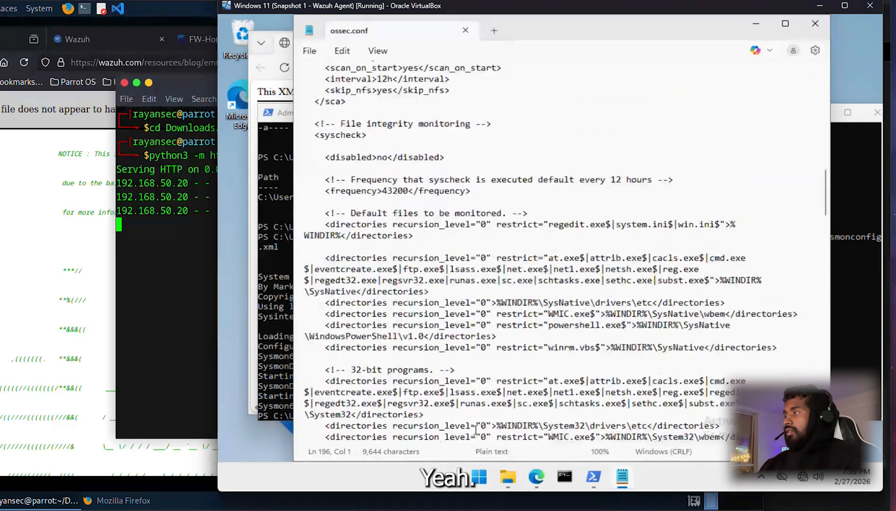
left_click(479, 477)
type("e")
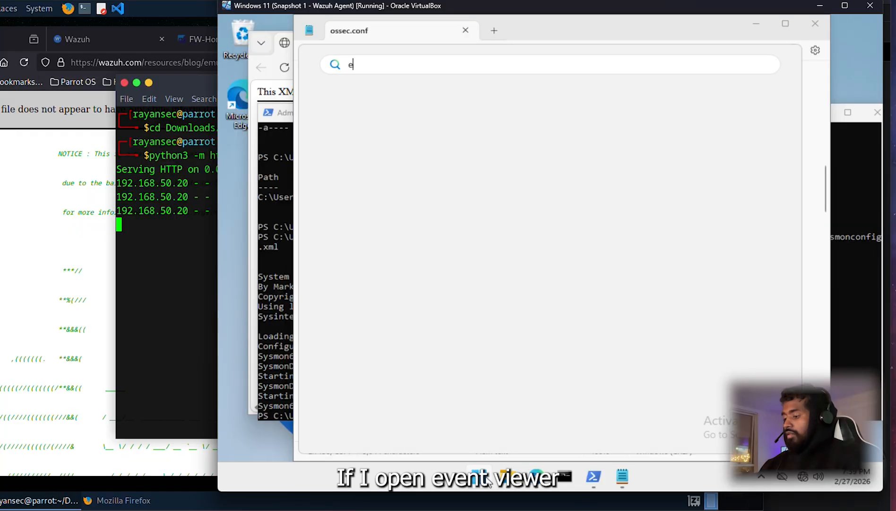
type("ventv")
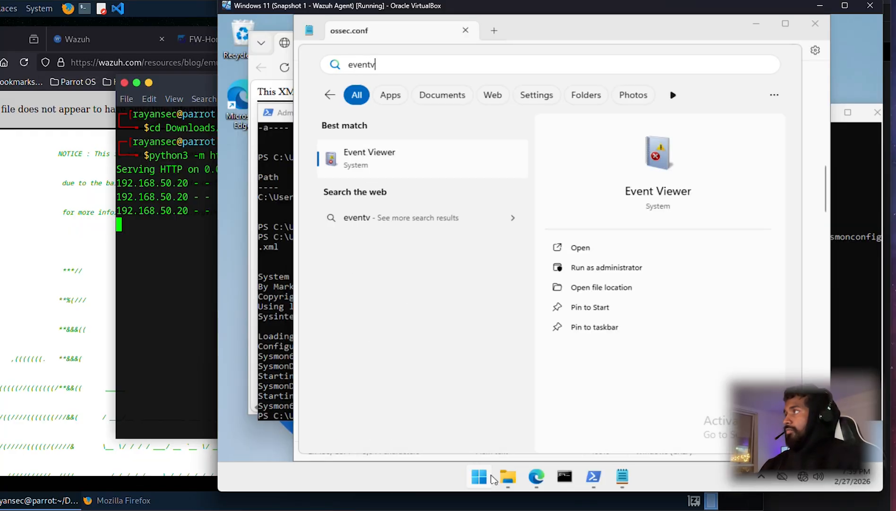
left_click(356, 152)
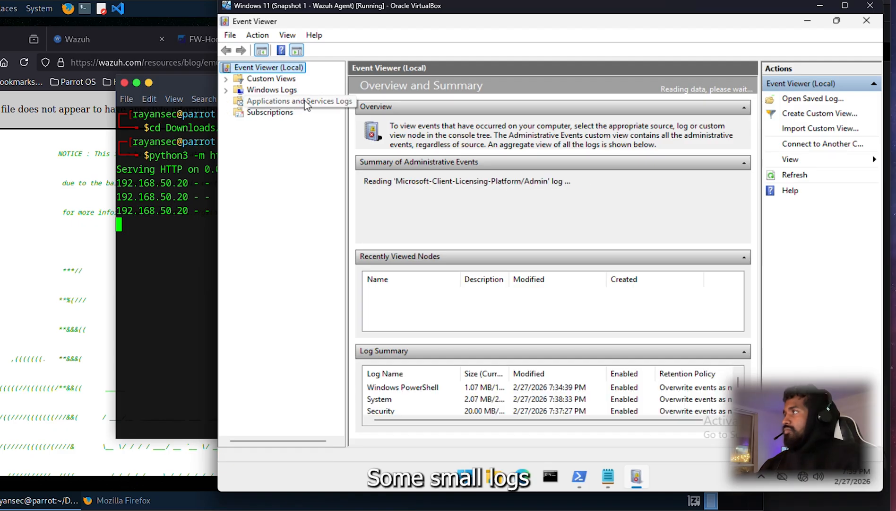
Step: Open the Sysmon Operational log under Applications and Services Logs > Microsoft > Windows
double_click(306, 105)
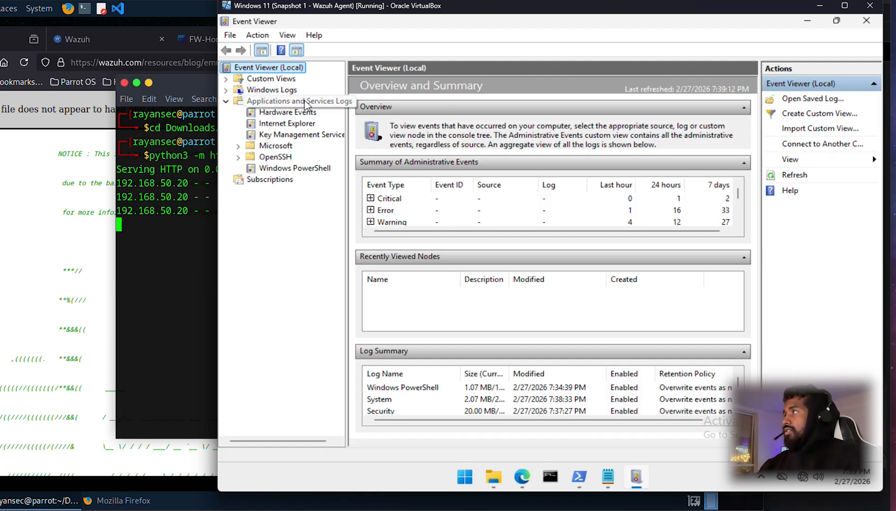
left_click(238, 146)
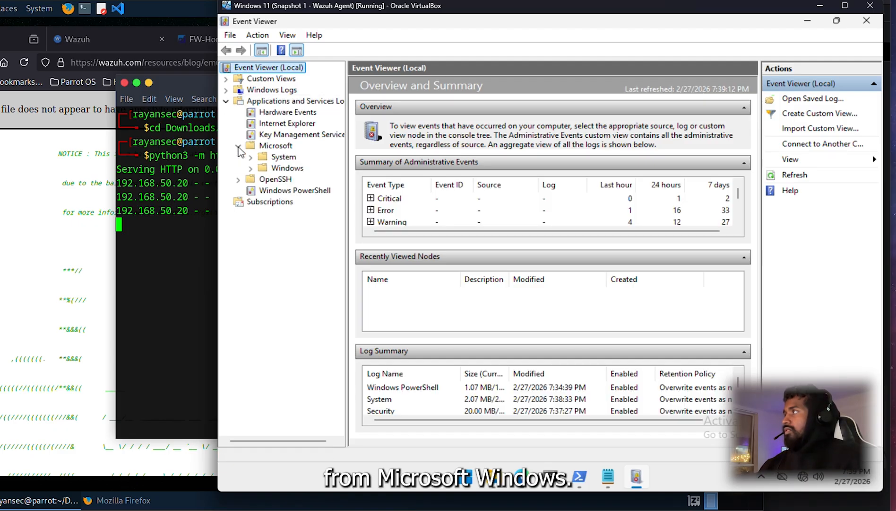
left_click(250, 169)
left_click(296, 204)
key("s")
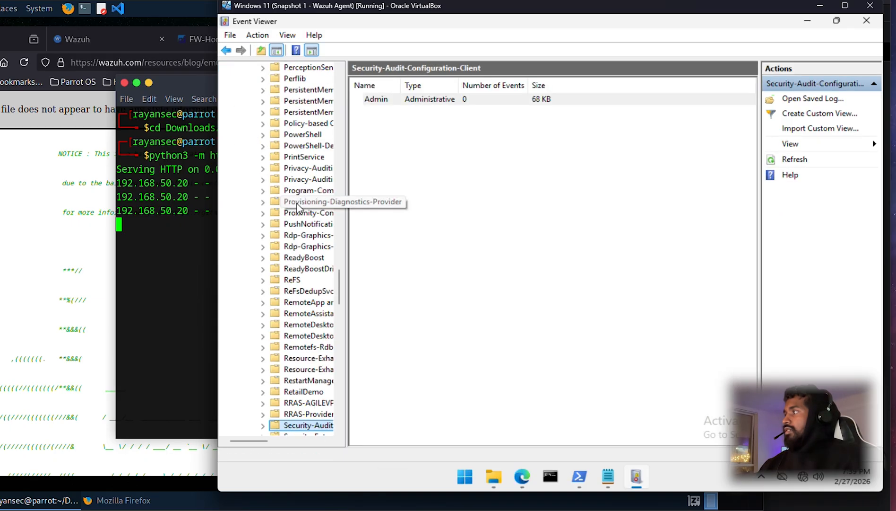
scroll(297, 206, "down", 8)
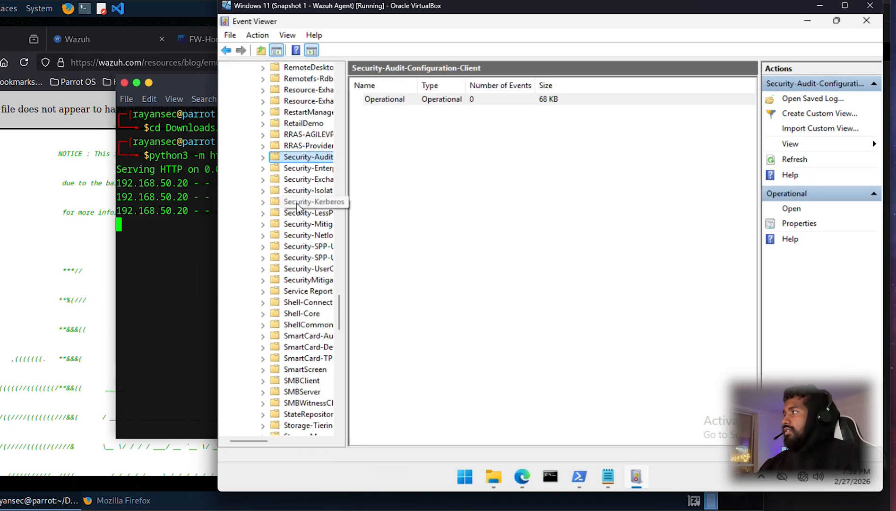
scroll(297, 207, "down", 8)
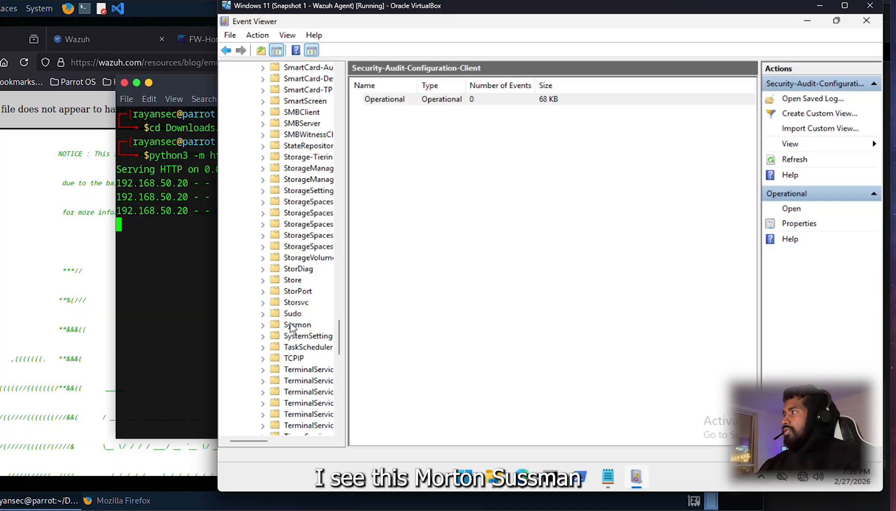
left_click(291, 325)
left_click(263, 325)
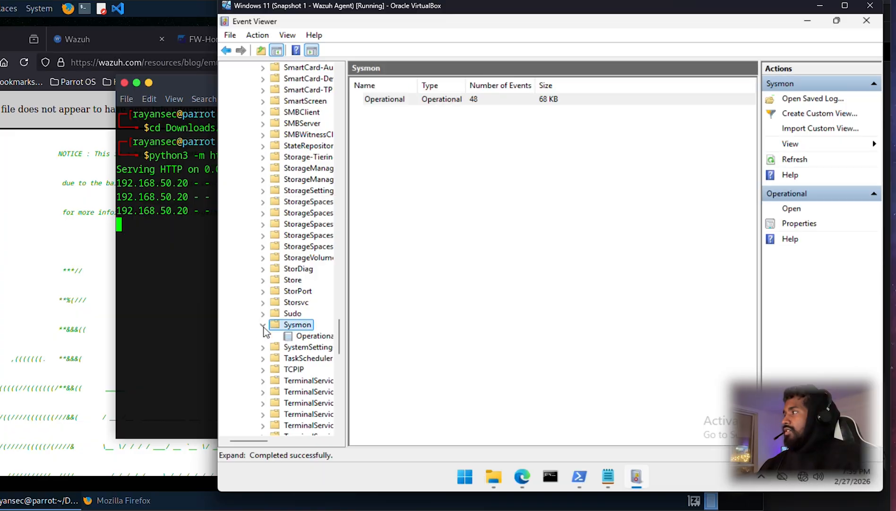
left_click(315, 336)
Step: Copy the log name Microsoft-Windows-Sysmon/Operational from the newest Sysmon event's details
left_click(523, 99)
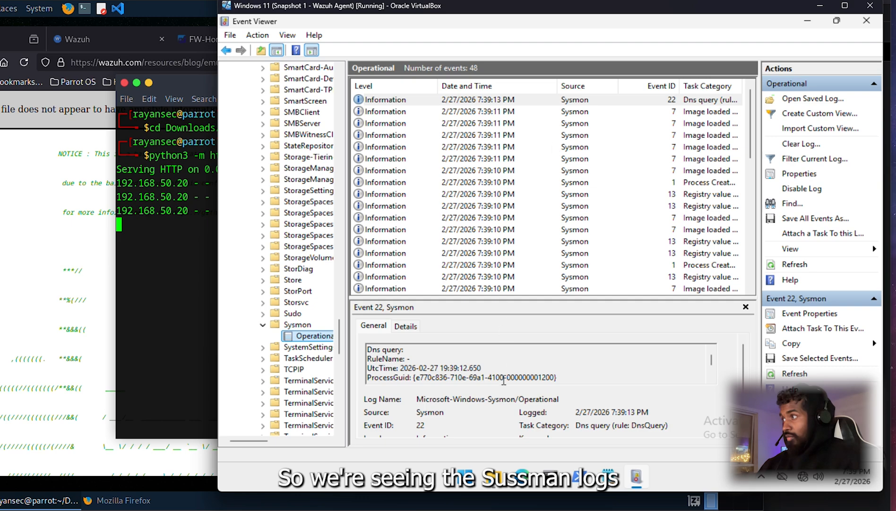
left_click_drag(565, 399, 423, 397)
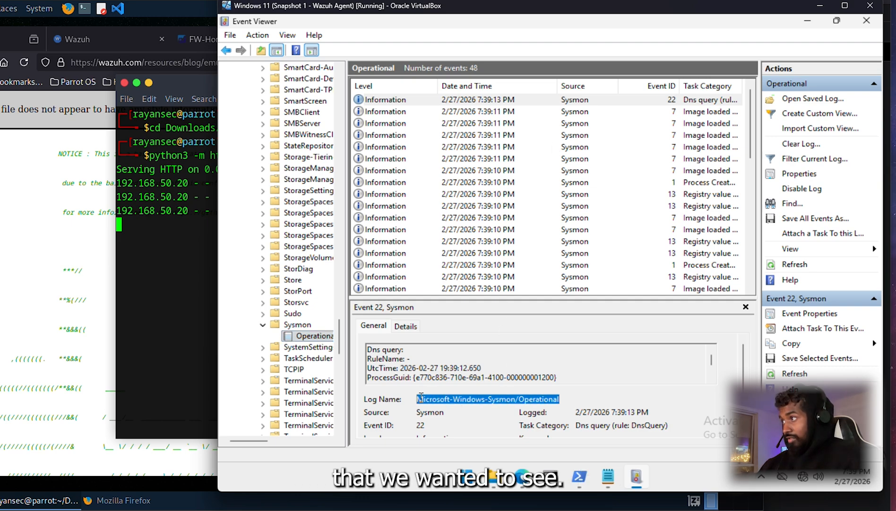
right_click(428, 399)
left_click(471, 295)
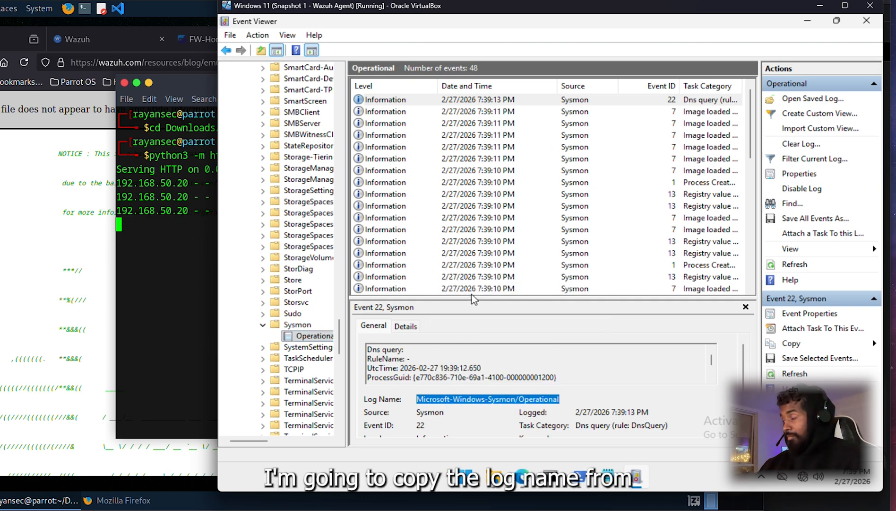
left_click(610, 486)
Step: Paste the copied Sysmon log name into a new blank Notepad tab for later use
scroll(428, 256, "up", 20)
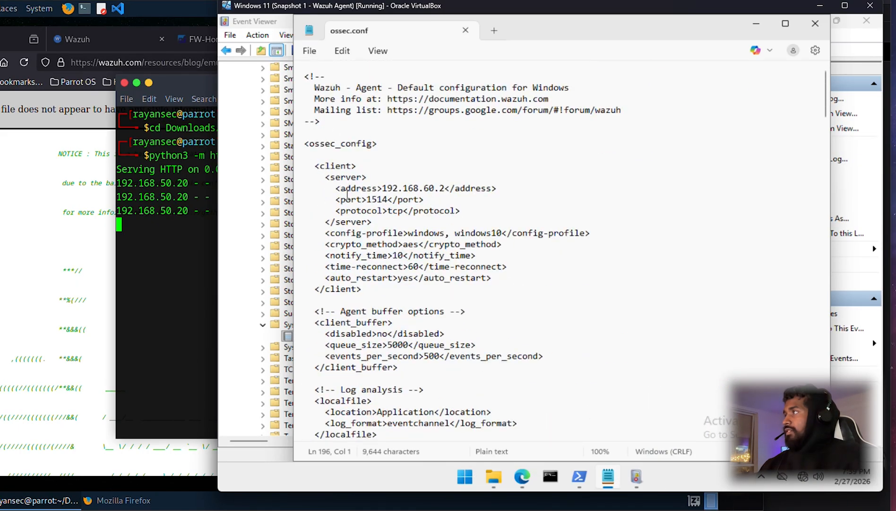
scroll(439, 301, "down", 3)
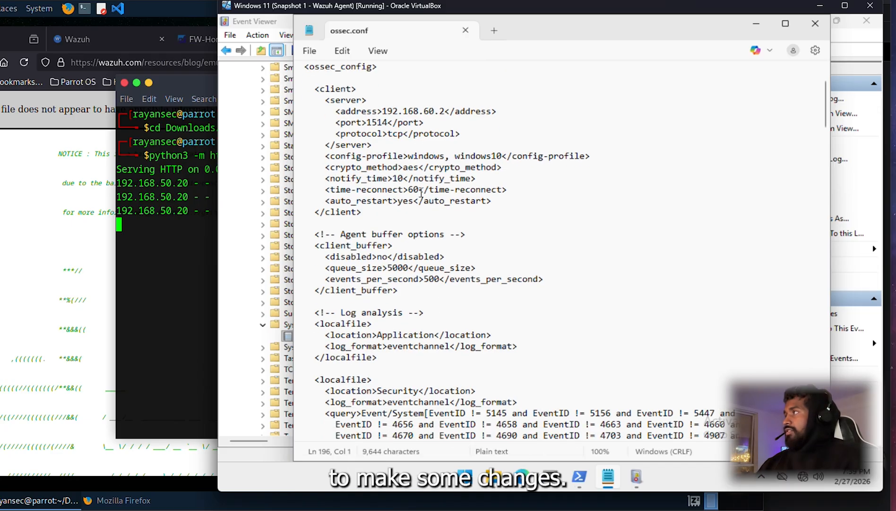
left_click(494, 30)
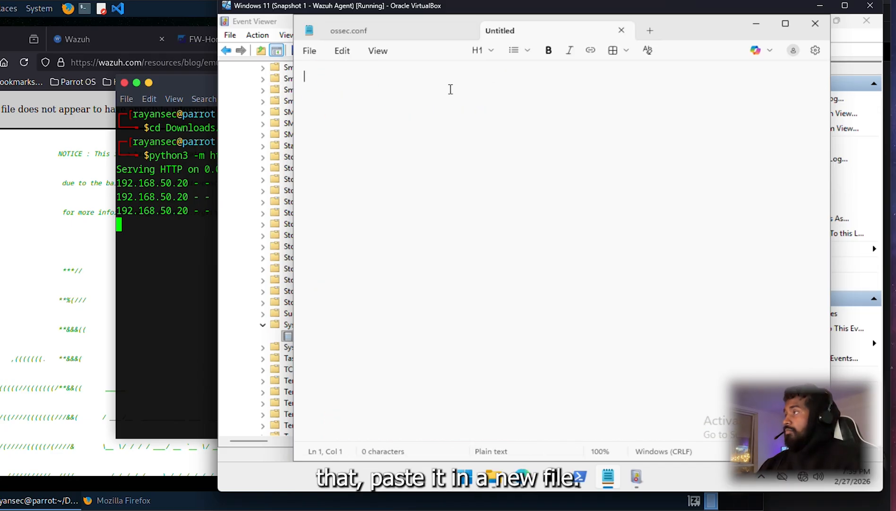
key("ctrl+v")
Step: Copy the Application Log analysis localfile block in ossec.conf
left_click(407, 38)
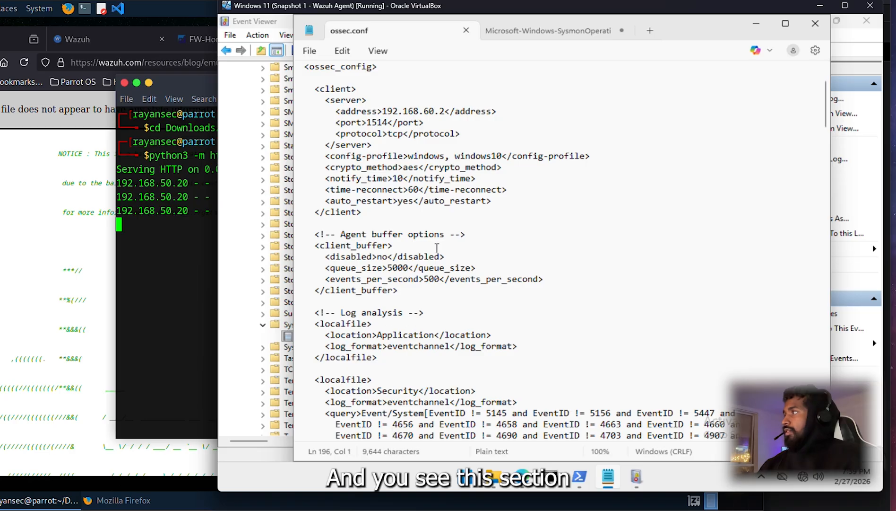
left_click(317, 313)
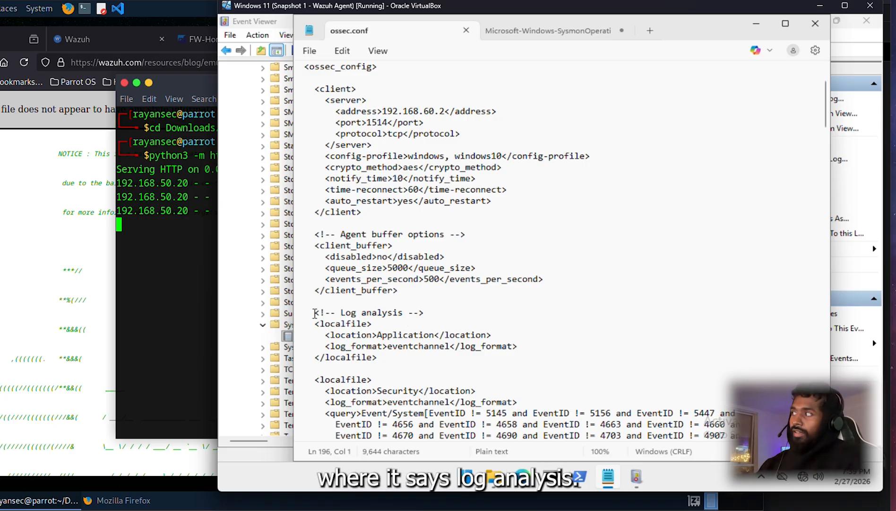
left_click_drag(324, 318, 384, 361)
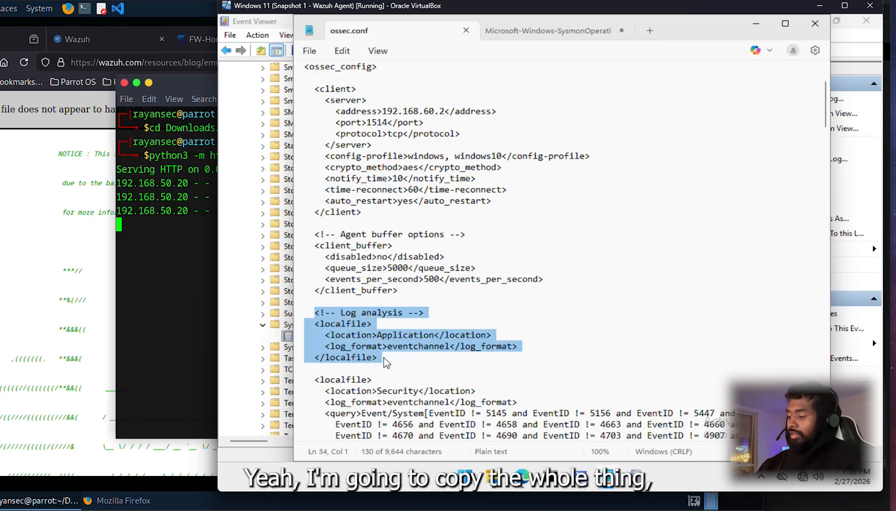
Step: Paste the block after the logging section at the end and fix its comment indentation
scroll(387, 362, "down", 20)
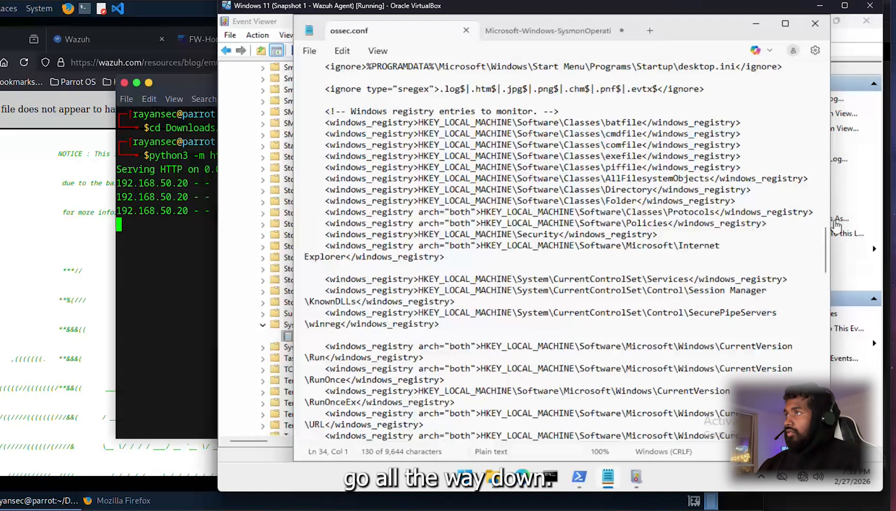
left_click_drag(826, 250, 826, 416)
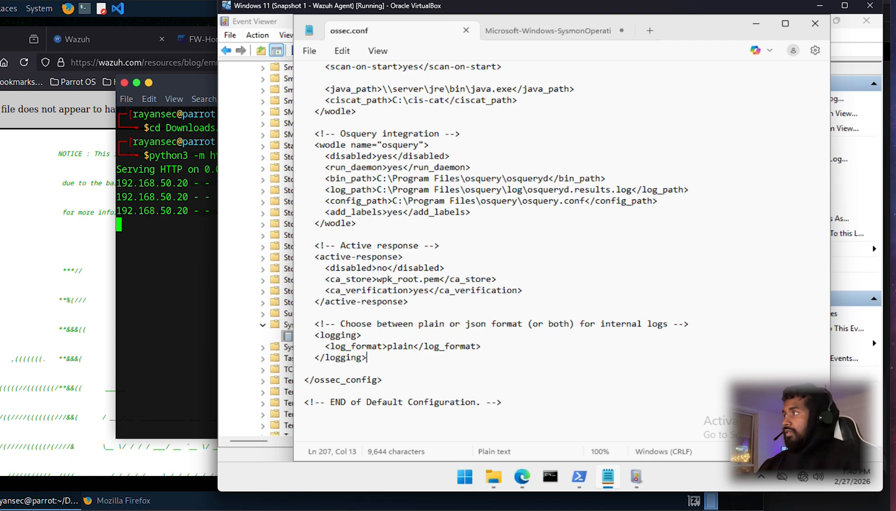
key("Return")
key("Return")
key("ctrl+v")
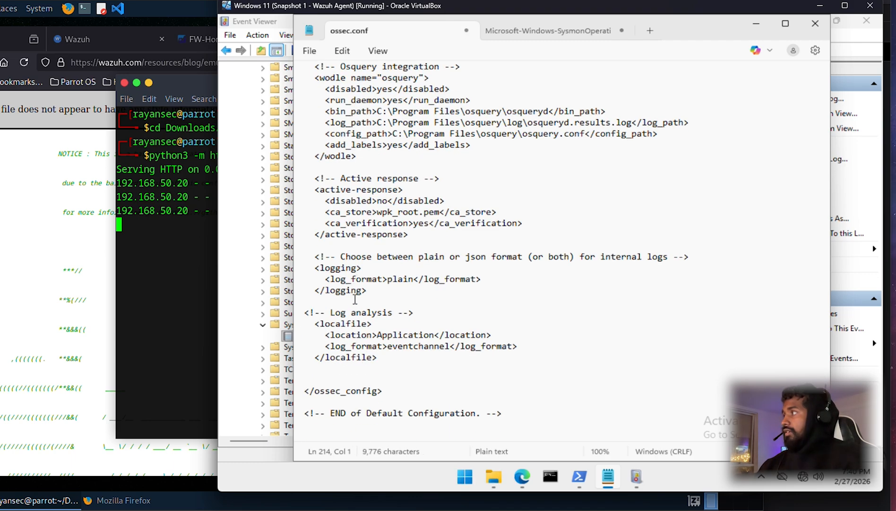
left_click(298, 314)
key("Tab")
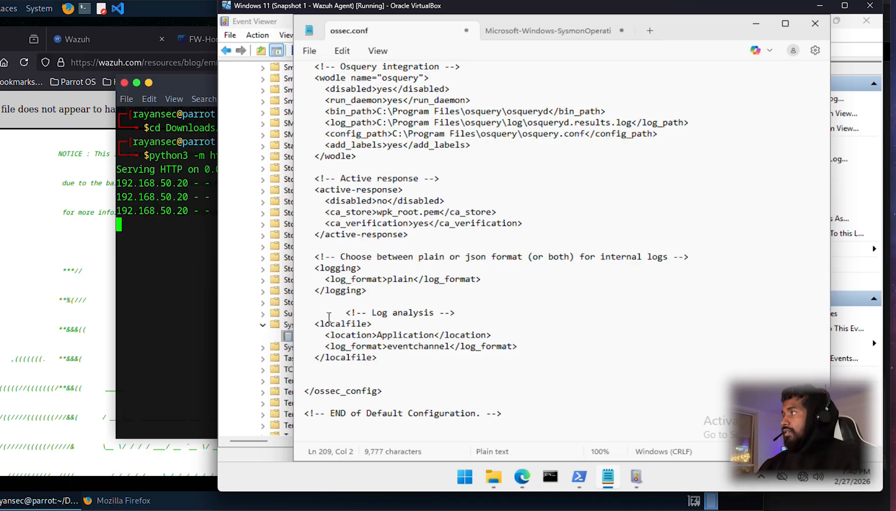
key("BackSpace")
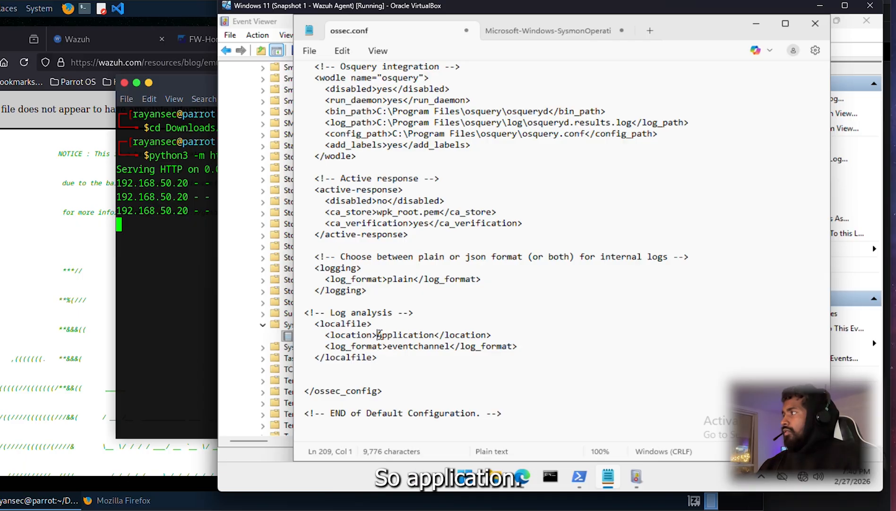
Step: Replace Application in the new block's location with Microsoft-Windows-Sysmon/Operational
left_click_drag(378, 335, 436, 335)
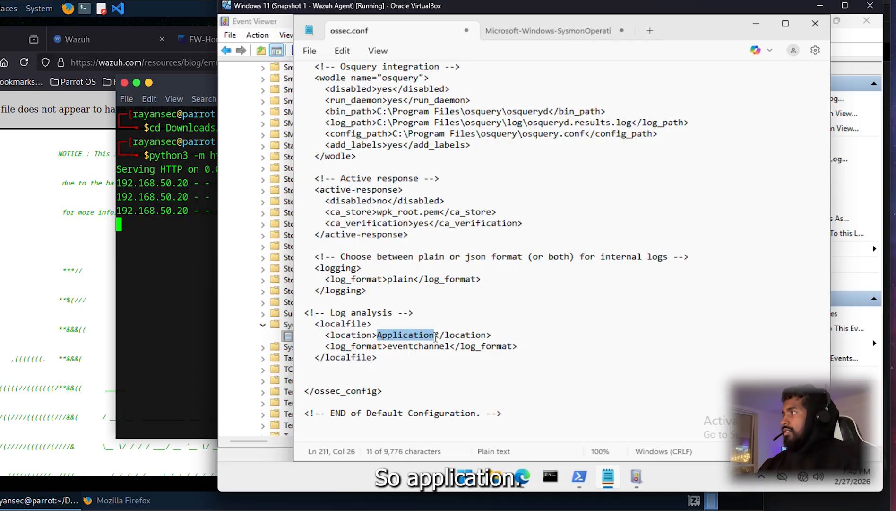
left_click(515, 33)
left_click_drag(514, 91, 296, 90)
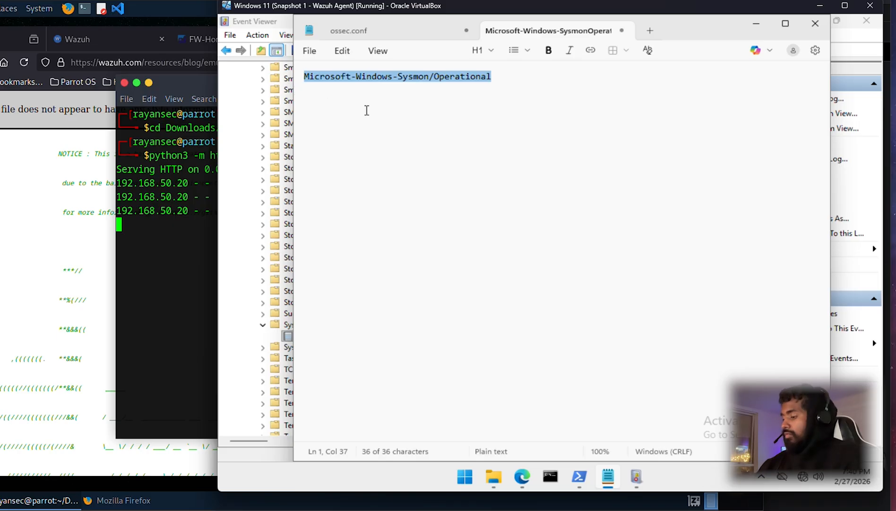
left_click(350, 30)
right_click(406, 335)
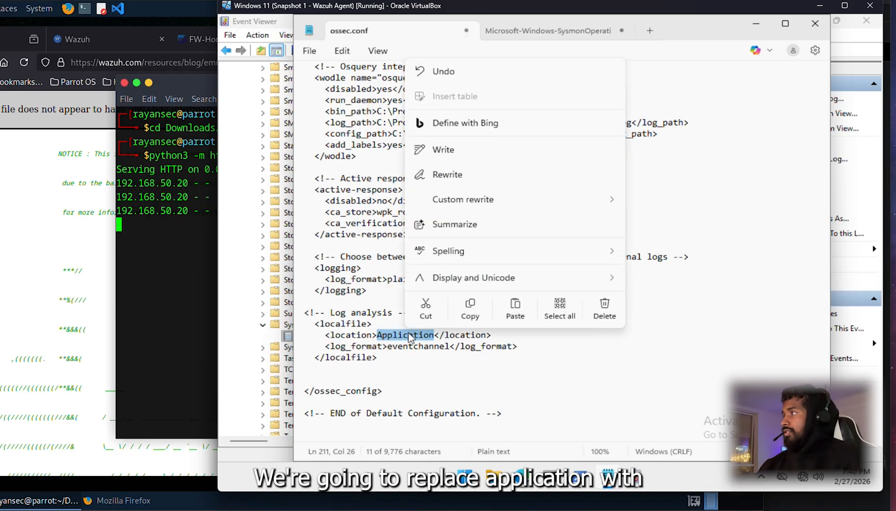
left_click(515, 308)
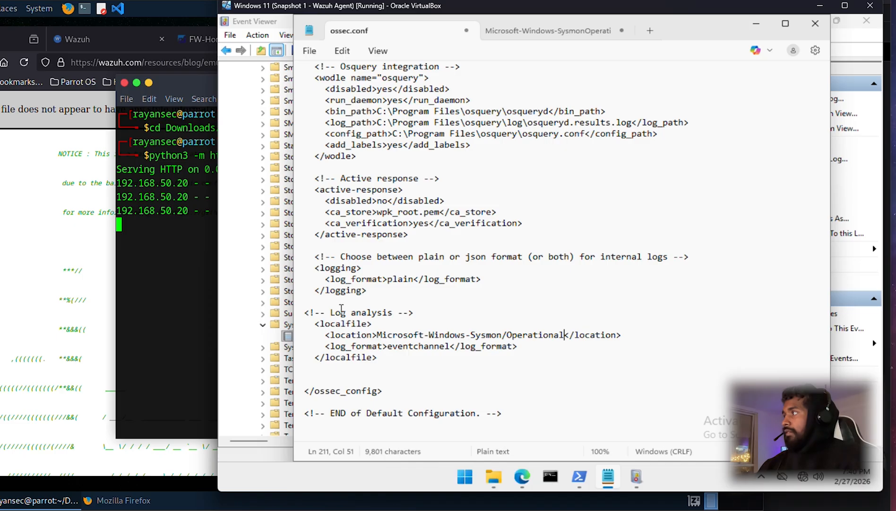
Step: Rename the block's comment to 'Sysmon logging enabled'
left_click_drag(330, 313, 395, 316)
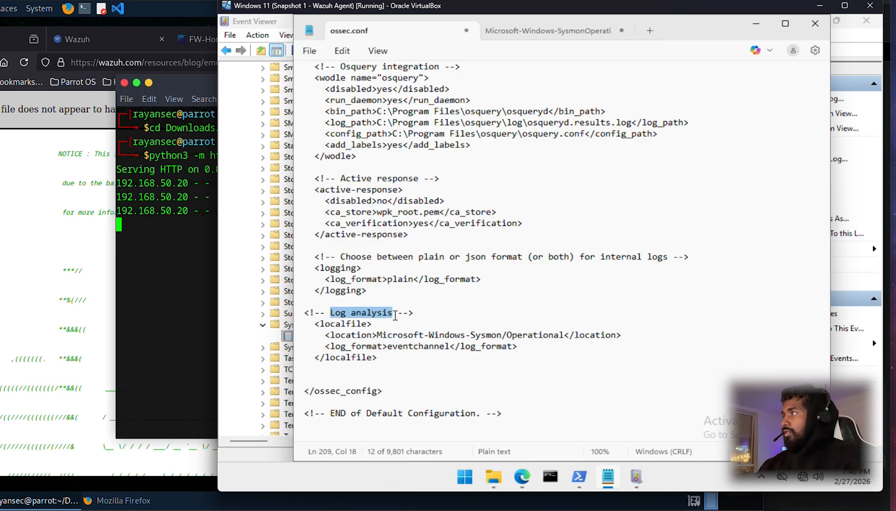
type("Sys")
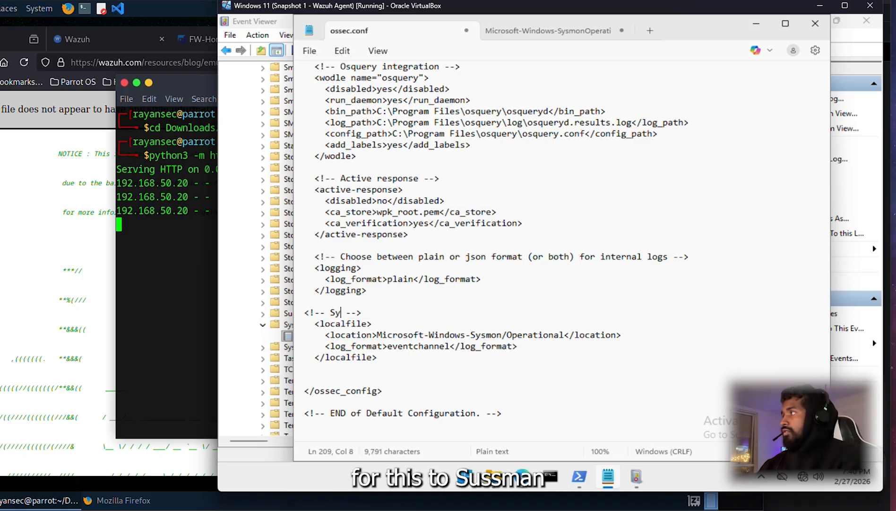
type("mon logging")
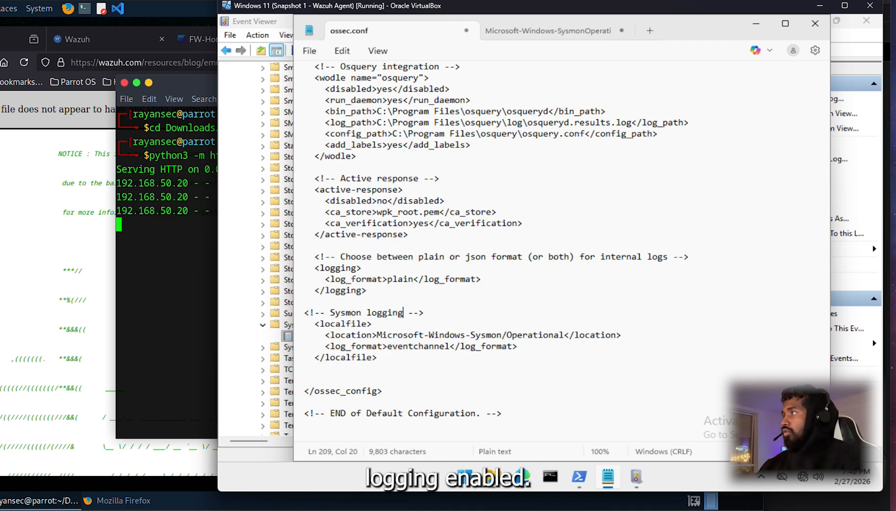
type(" enabled")
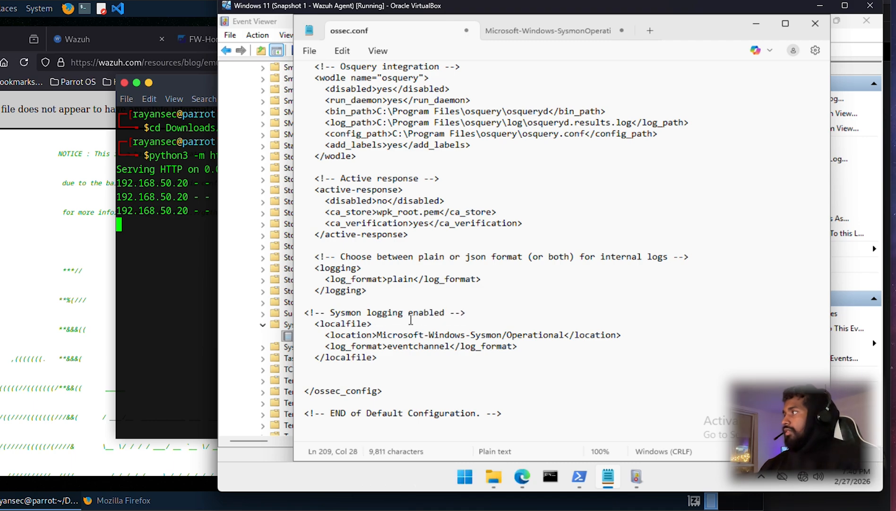
left_click_drag(468, 312, 304, 312)
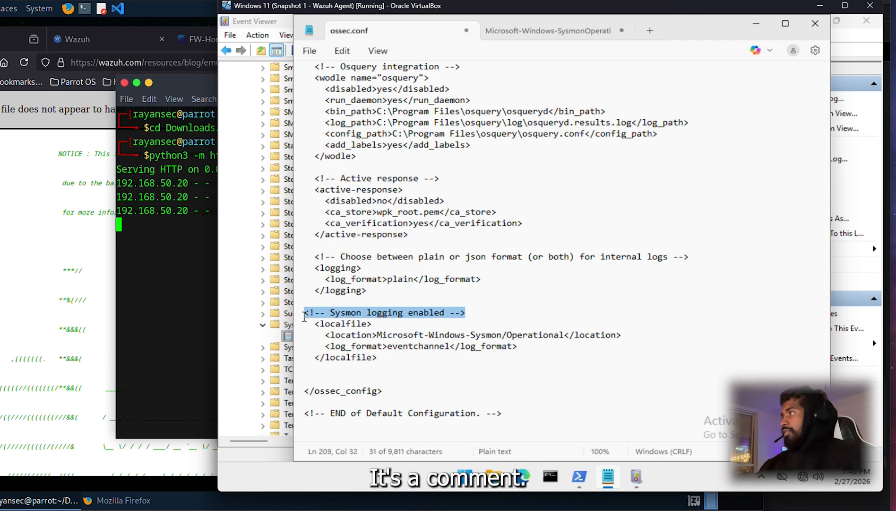
left_click(402, 326)
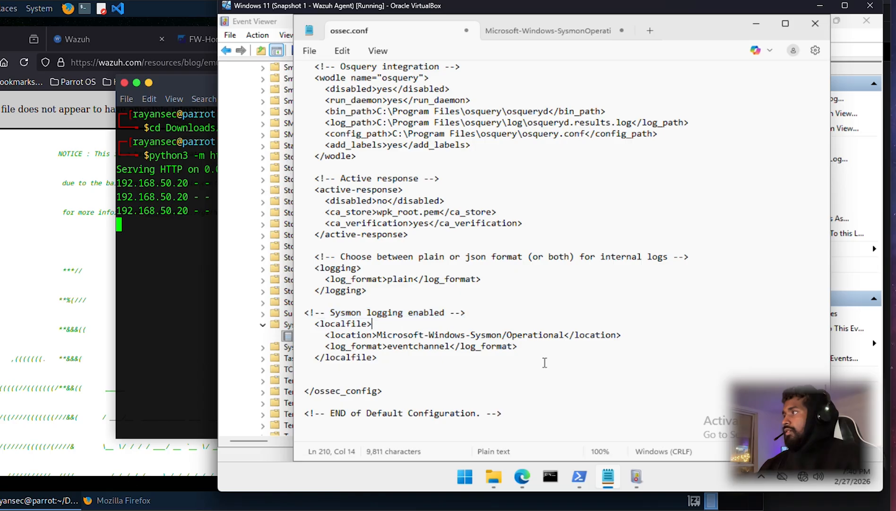
left_click(418, 369)
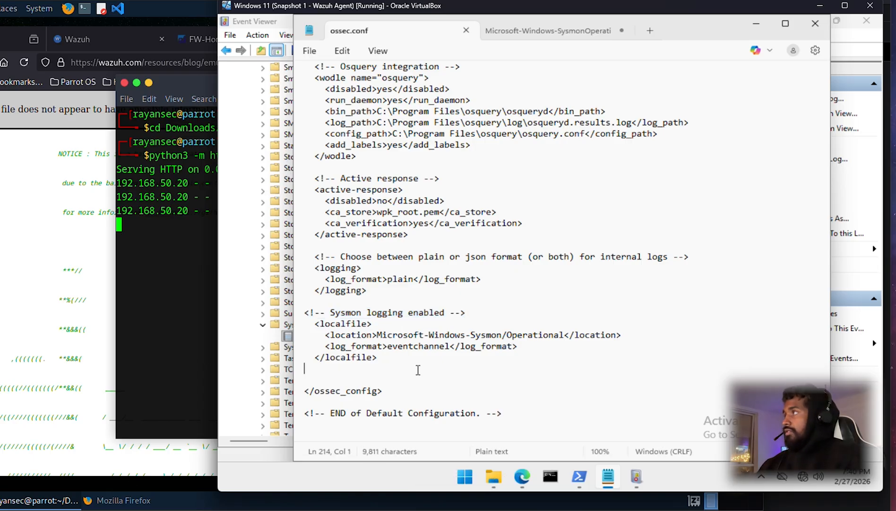
Step: Save ossec.conf and close Notepad
key("ctrl+s")
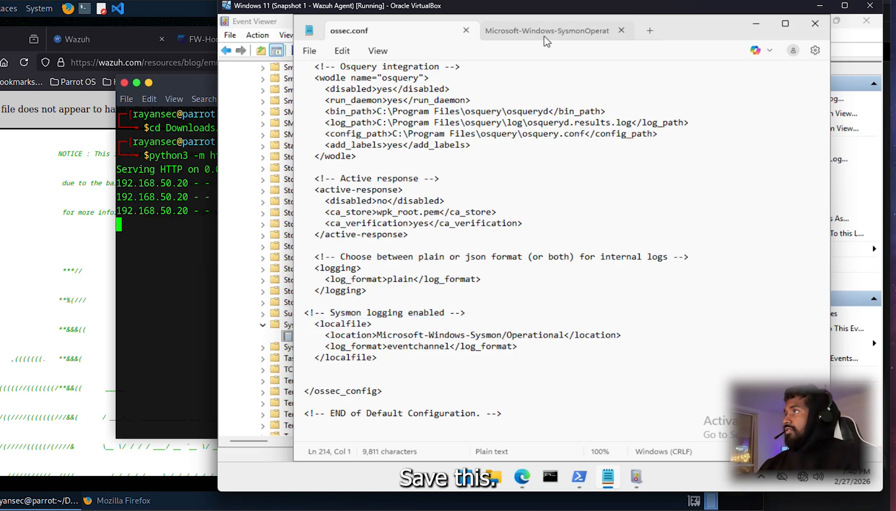
left_click(815, 23)
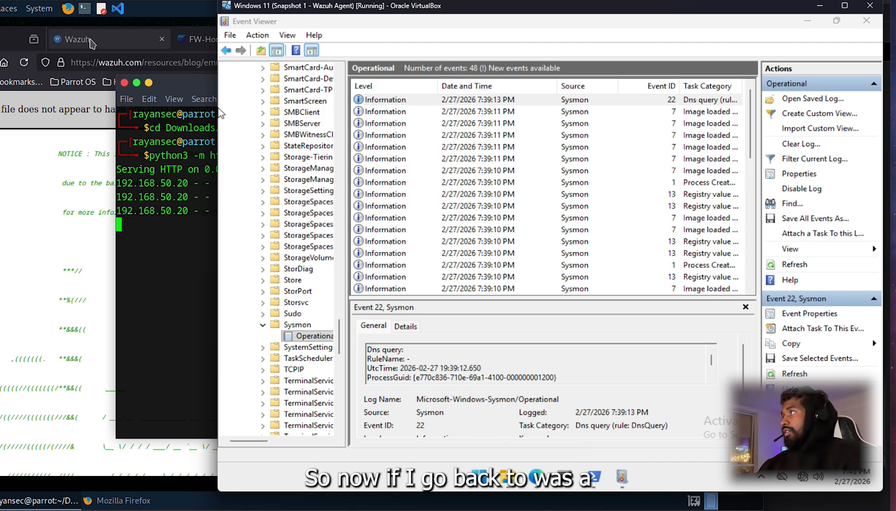
left_click(109, 41)
Step: Refresh the Windows11 agent's events until 1,465 hits show, newest a failed slui.exe activation
left_click(108, 42)
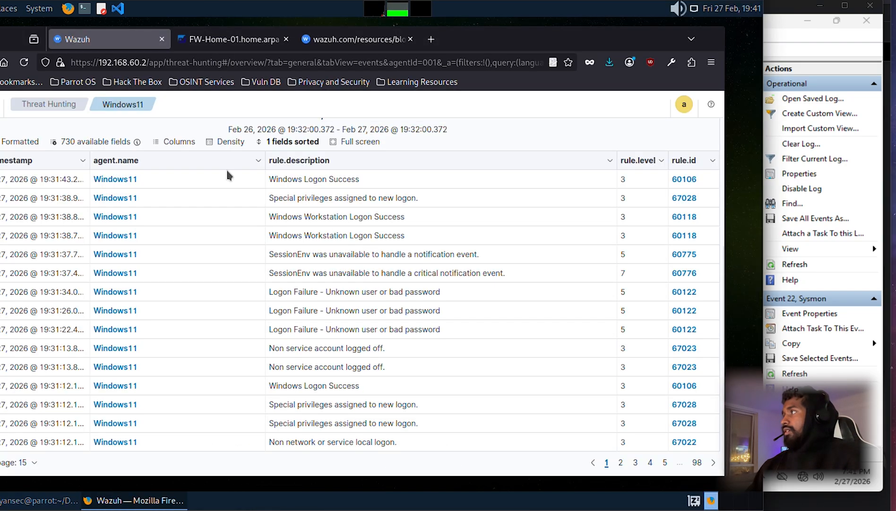
scroll(110, 156, "up", 5)
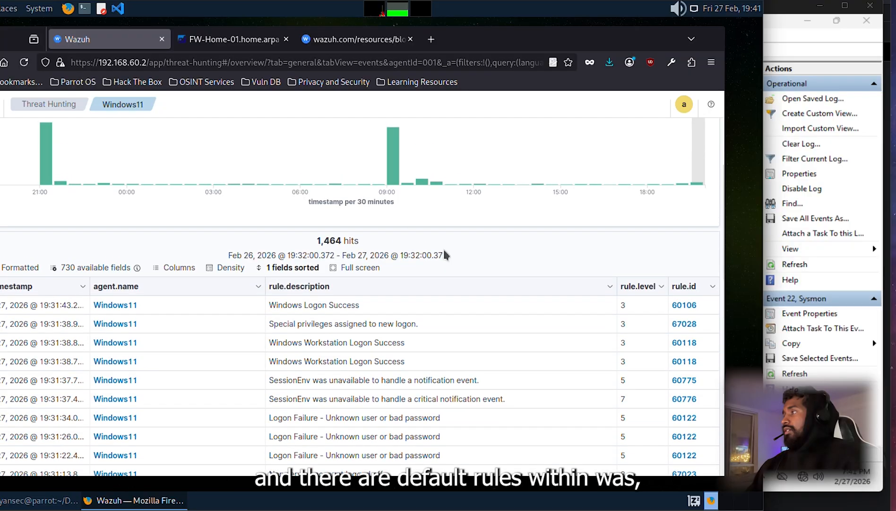
scroll(444, 250, "up", 3)
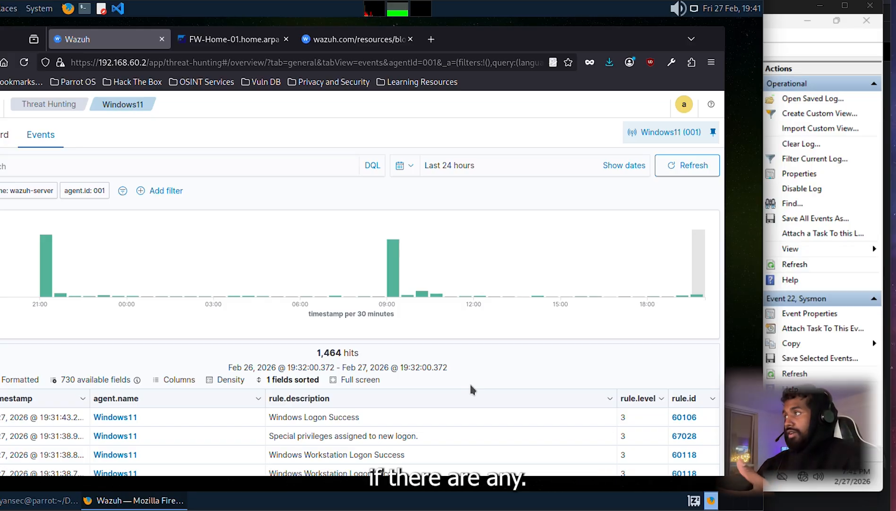
left_click(684, 169)
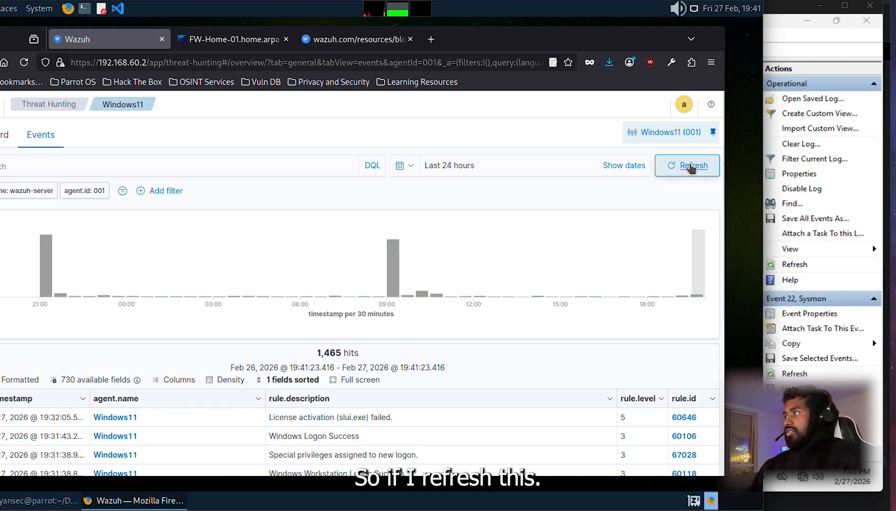
scroll(560, 368, "down", 3)
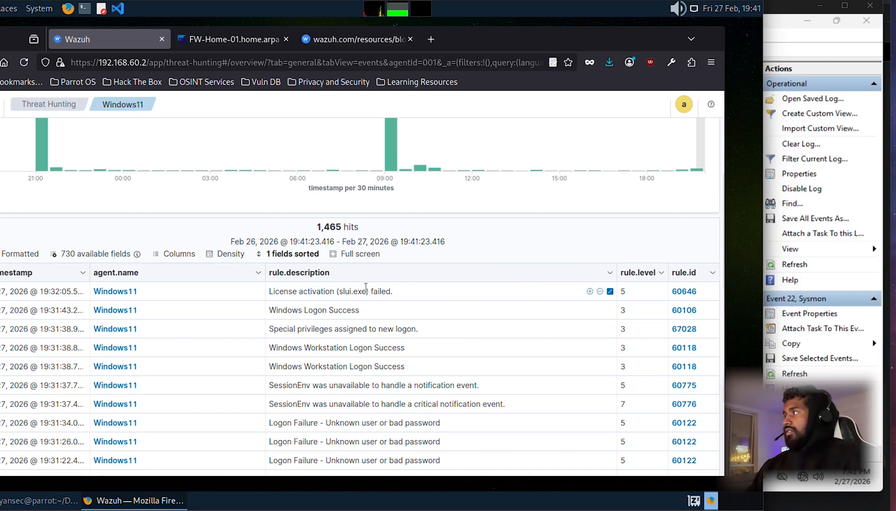
scroll(656, 265, "up", 3)
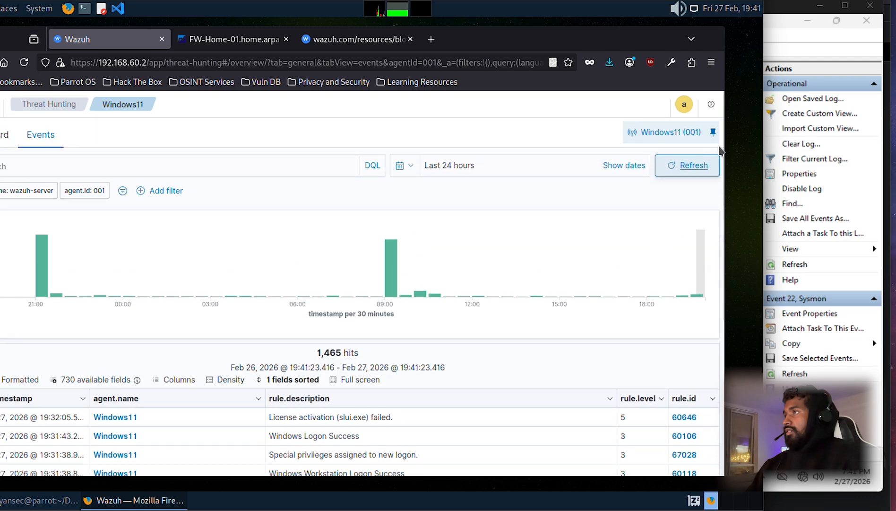
left_click(693, 166)
left_click(695, 166)
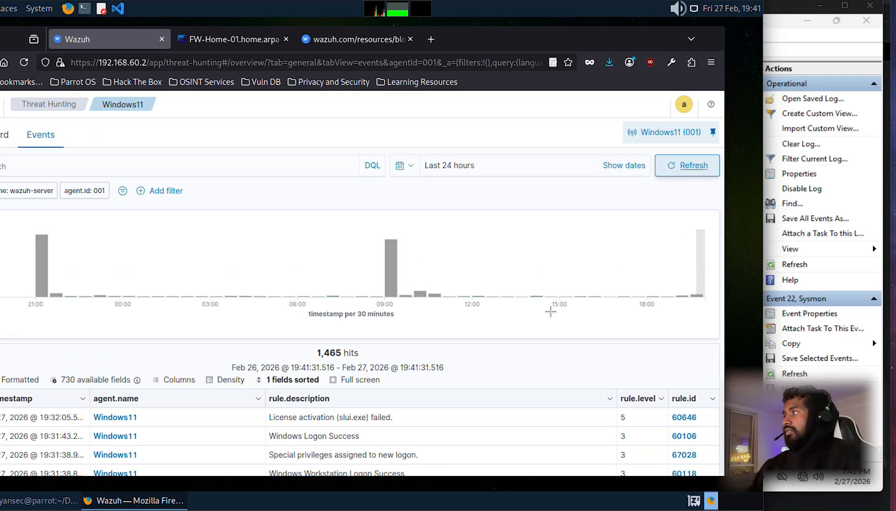
scroll(510, 344, "down", 3)
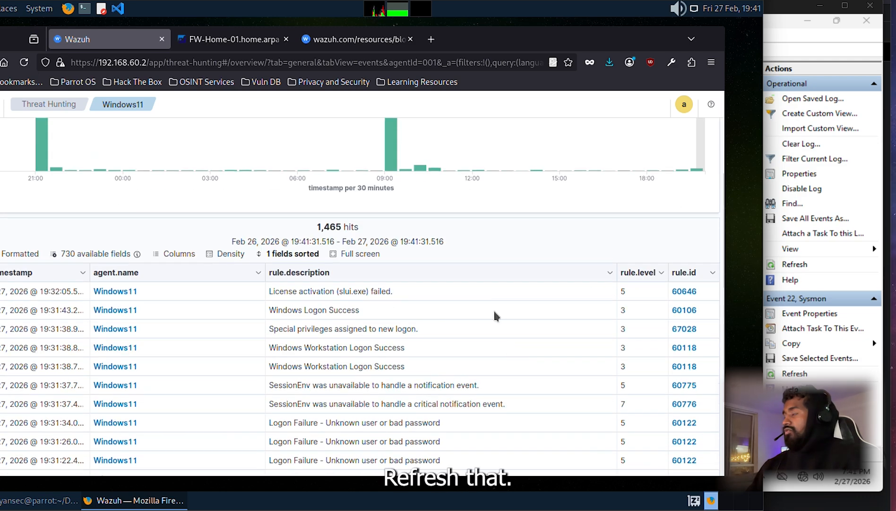
scroll(445, 349, "down", 3)
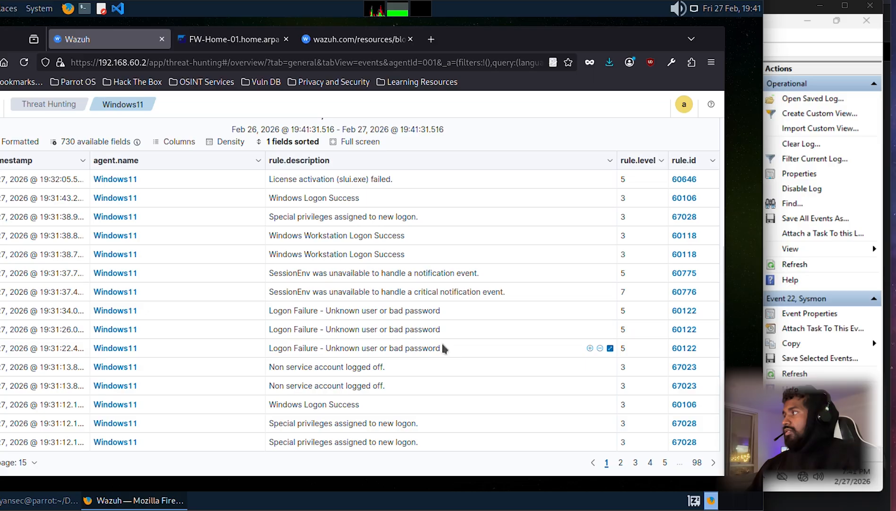
scroll(440, 340, "up", 3)
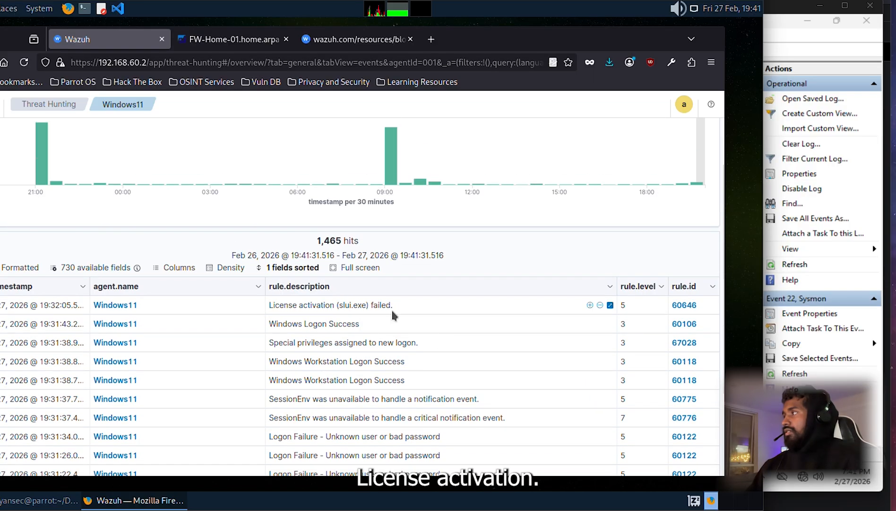
Step: Filter to rule.id 60646 and inspect the first License activation failure event's document details
left_click(693, 305)
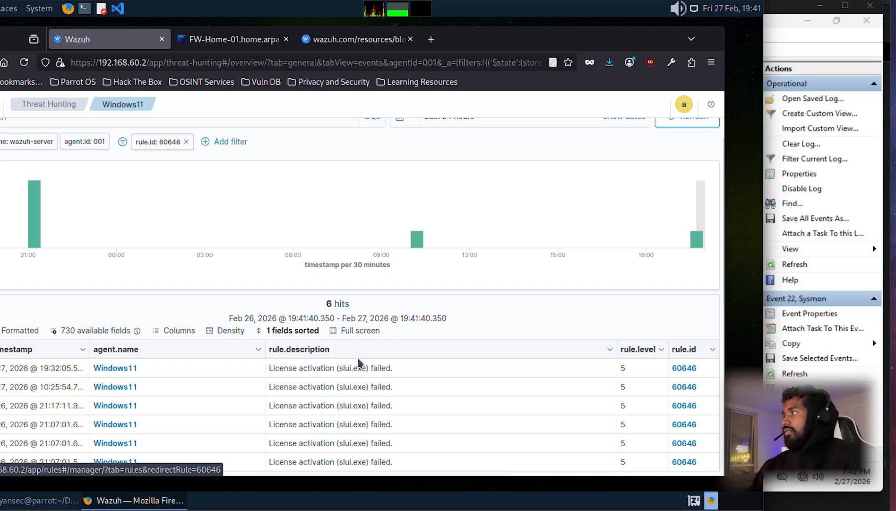
left_click(1, 368)
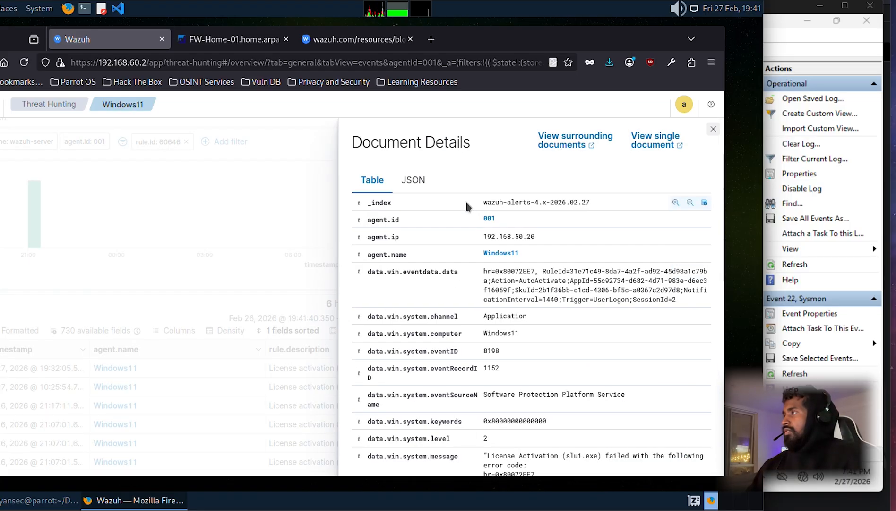
scroll(613, 360, "down", 2)
scroll(613, 355, "down", 5)
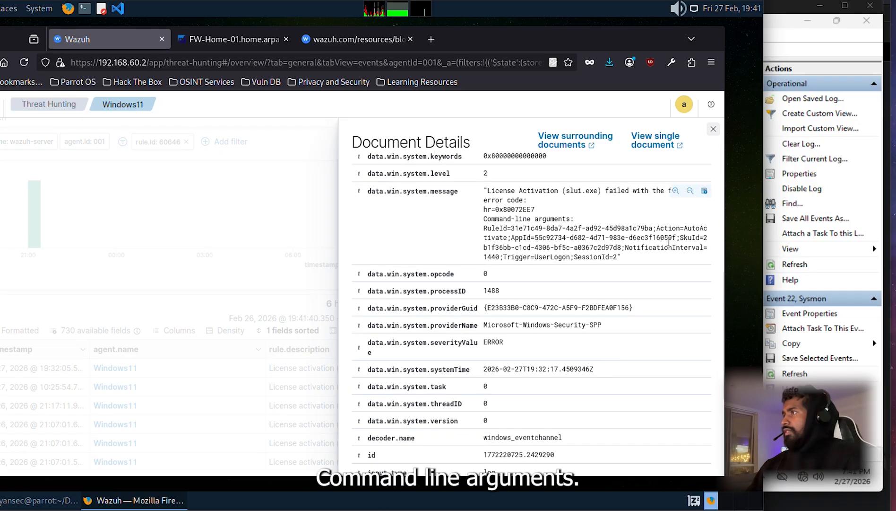
scroll(625, 300, "down", 2)
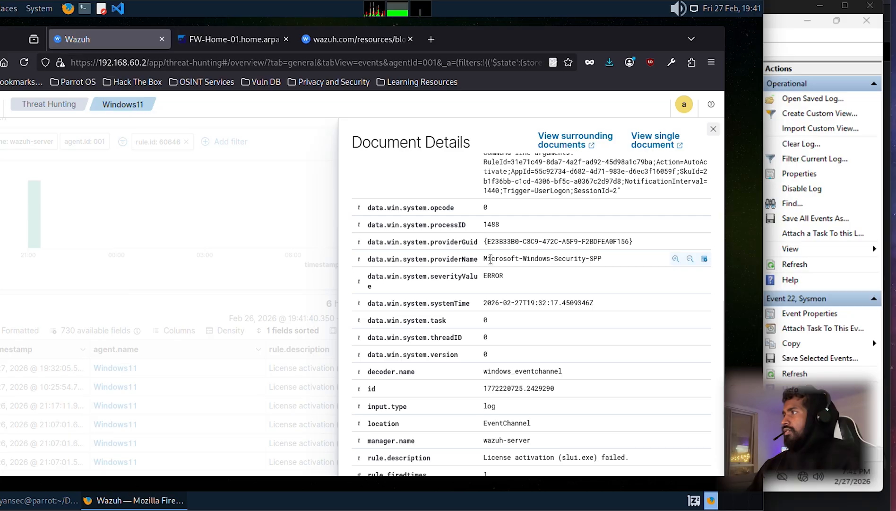
scroll(612, 263, "down", 1)
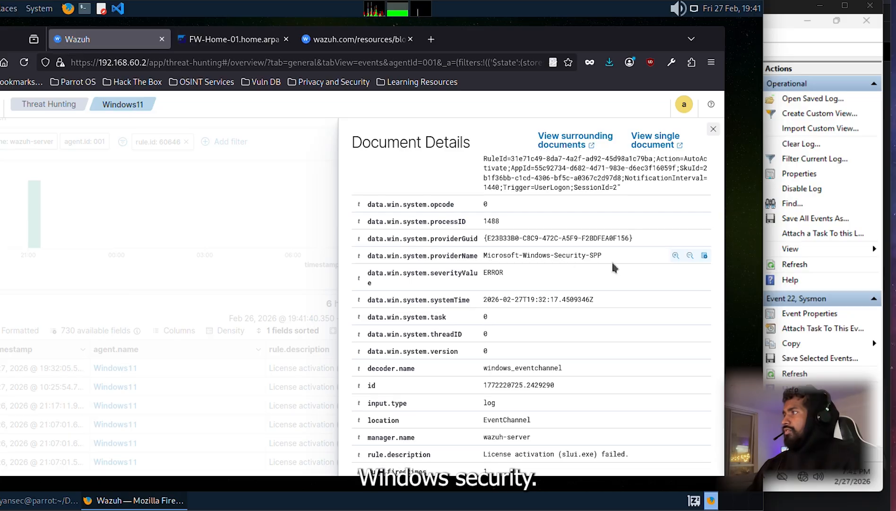
scroll(613, 267, "down", 3)
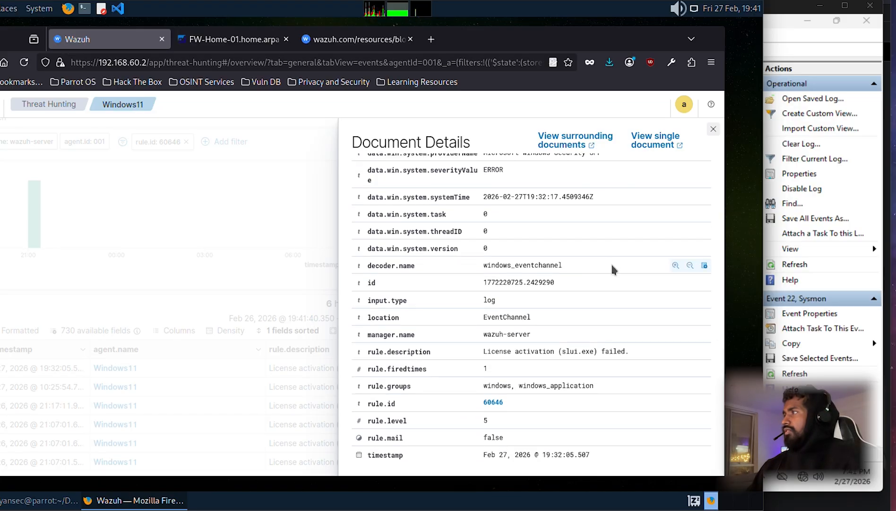
scroll(674, 267, "up", 1)
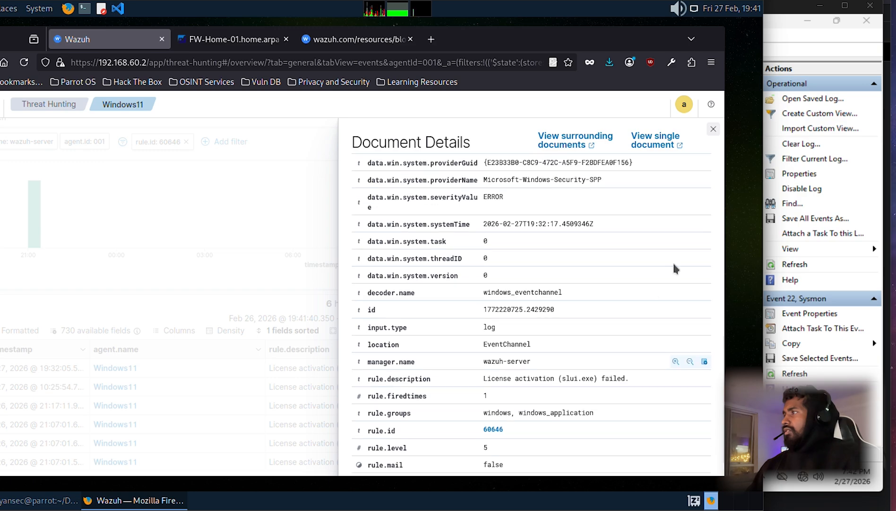
scroll(674, 237, "up", 4)
left_click(713, 128)
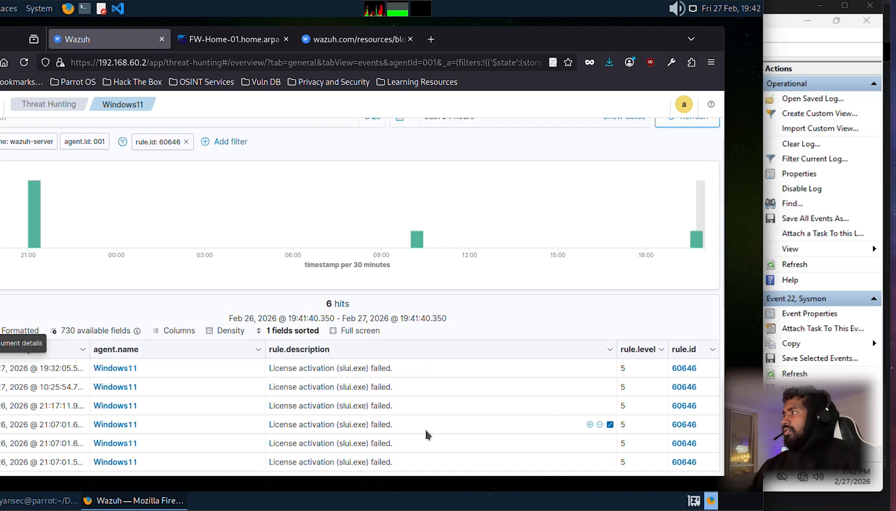
scroll(472, 314, "up", 2)
scroll(516, 316, "down", 2)
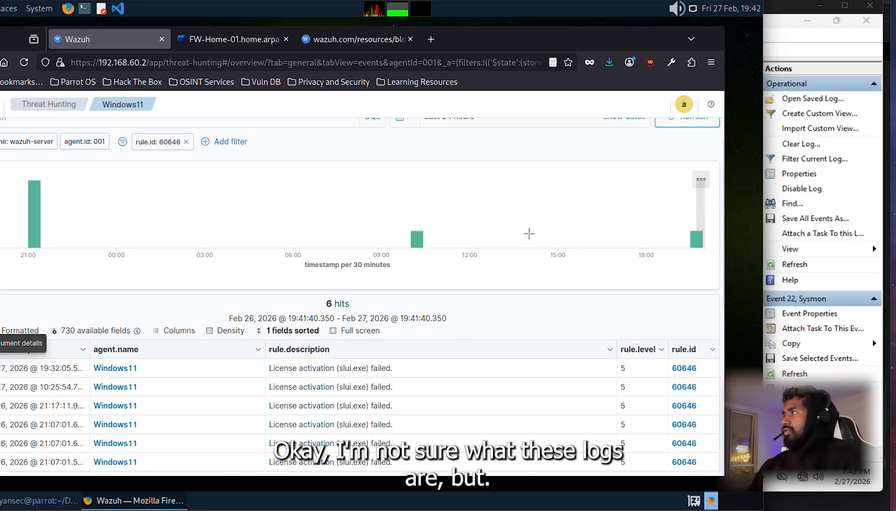
scroll(184, 237, "up", 2)
Step: Remove the rule.id: 60646 filter and refresh to list all 1,465 Windows11 events
left_click(40, 135)
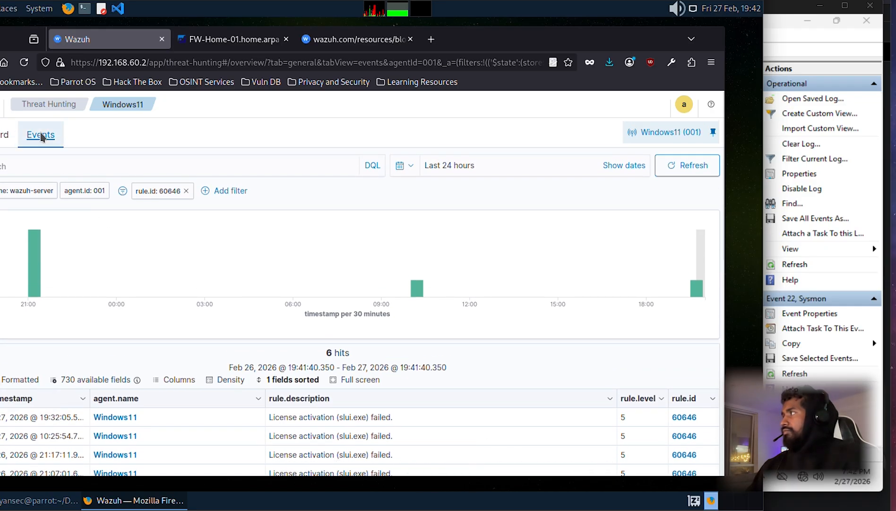
left_click(693, 165)
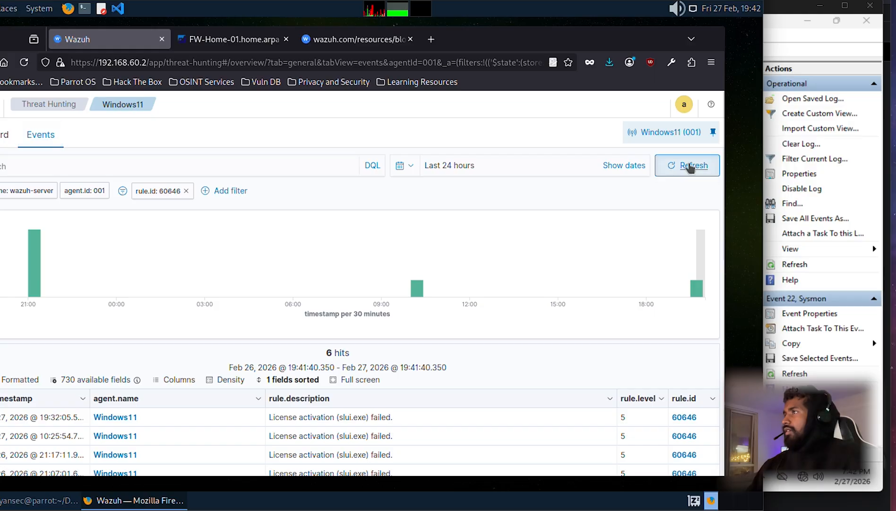
left_click(690, 165)
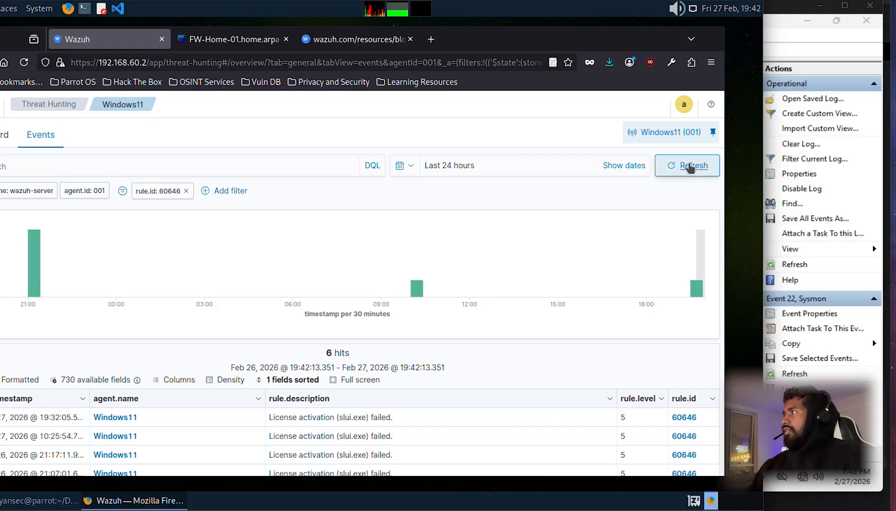
left_click(691, 166)
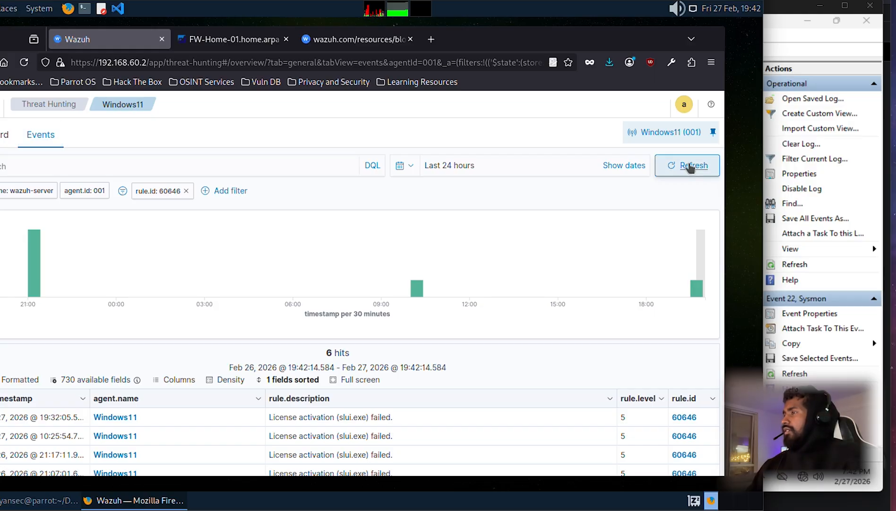
left_click(691, 165)
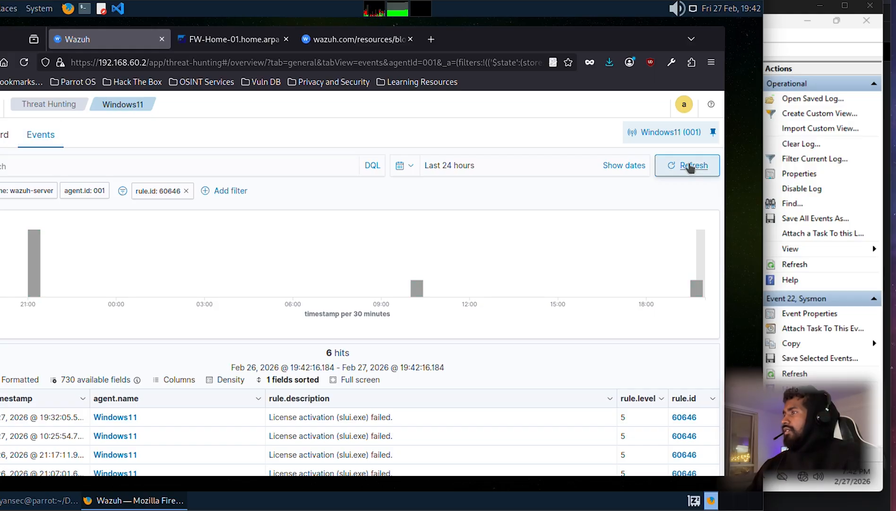
left_click(186, 190)
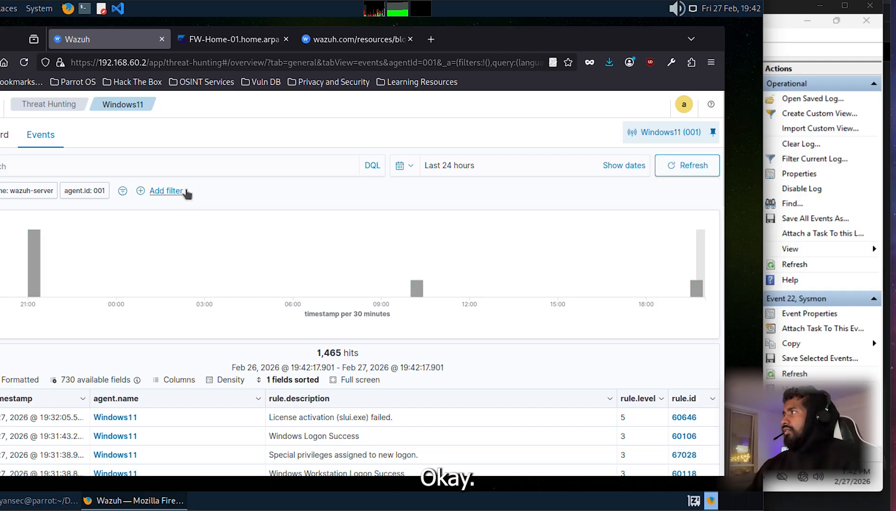
left_click(695, 166)
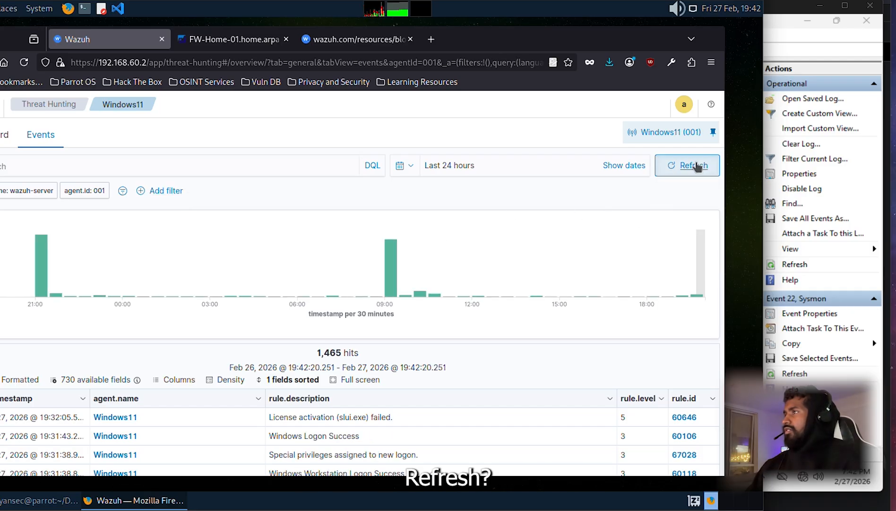
left_click(695, 166)
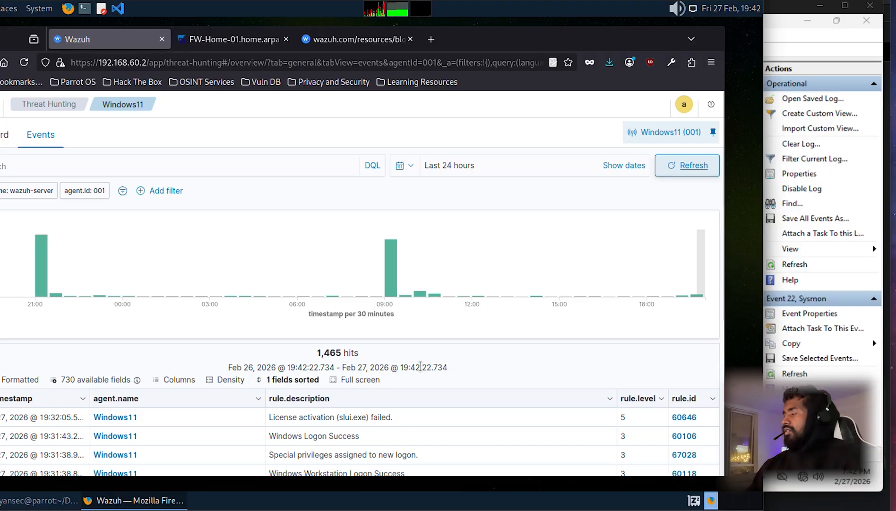
scroll(473, 341, "down", 5)
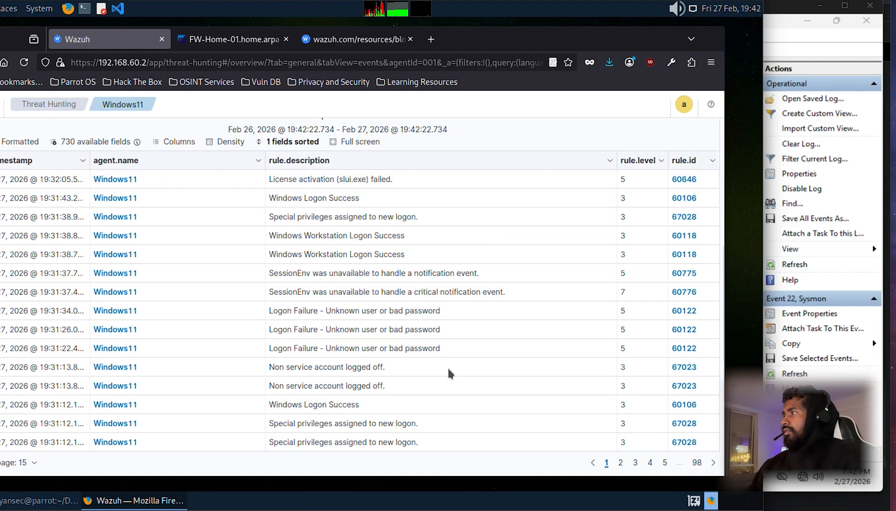
scroll(448, 366, "up", 5)
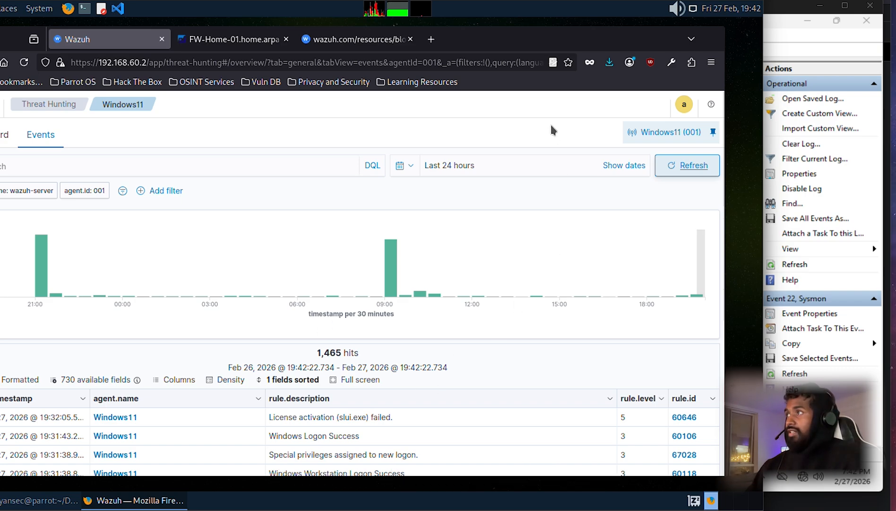
Step: Check the Sysmon Event ID 1 Process Create event in the VM's Event Viewer
left_click(796, 18)
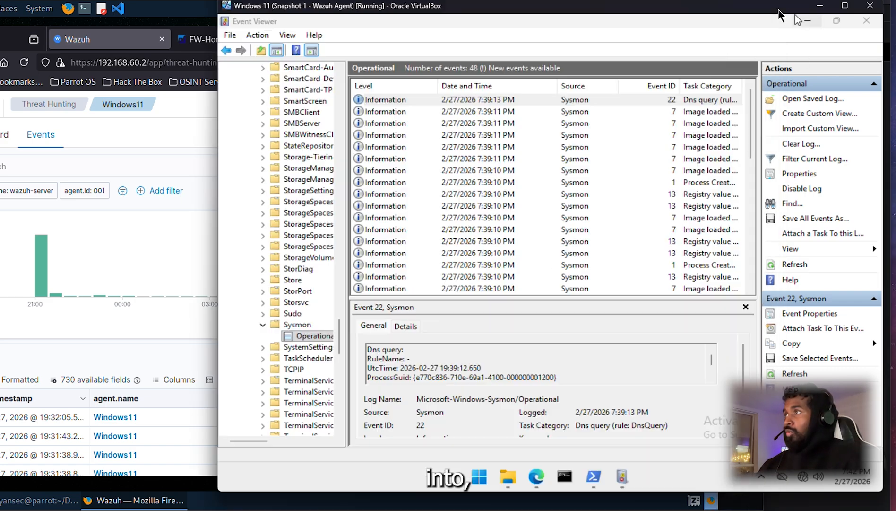
left_click(711, 184)
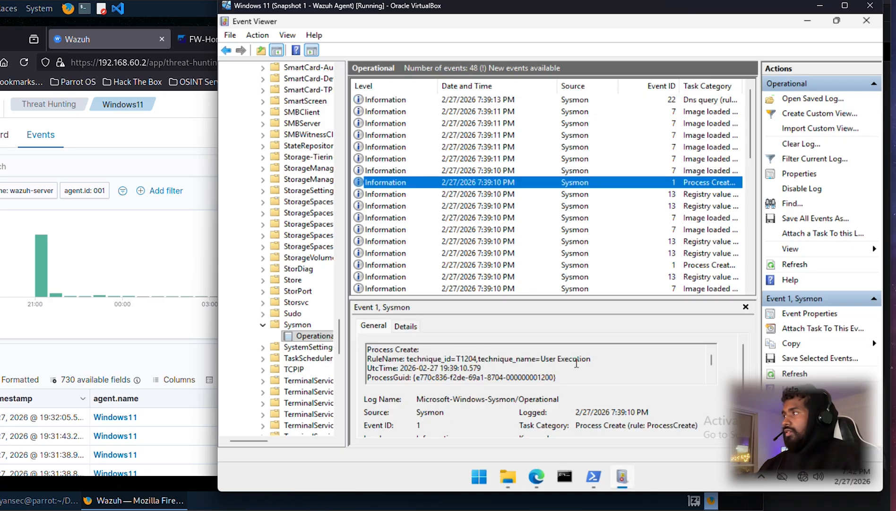
scroll(634, 420, "down", 1)
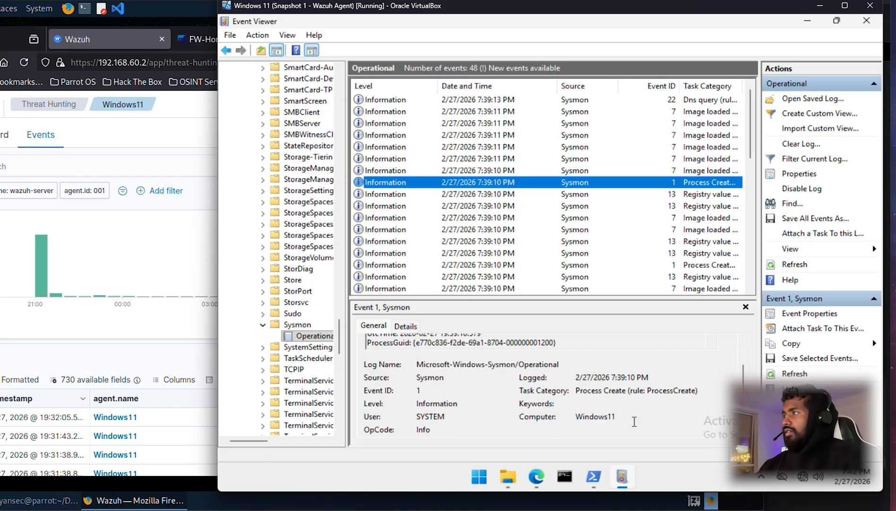
scroll(634, 420, "up", 1)
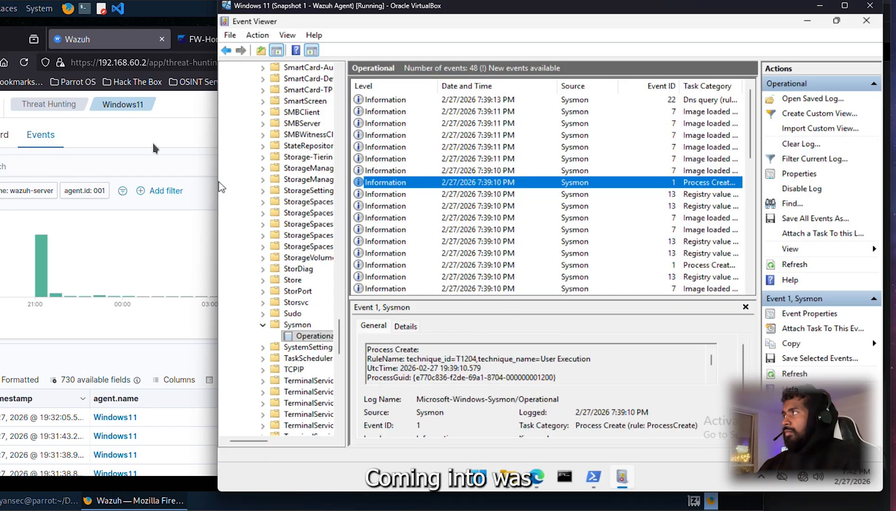
Step: Close the wazuh.com resources tab in Firefox
left_click(180, 0)
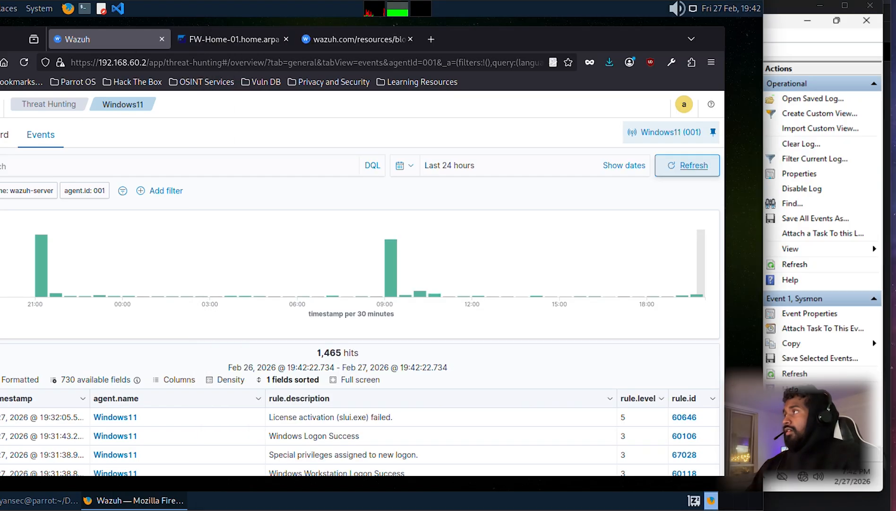
middle_click(380, 48)
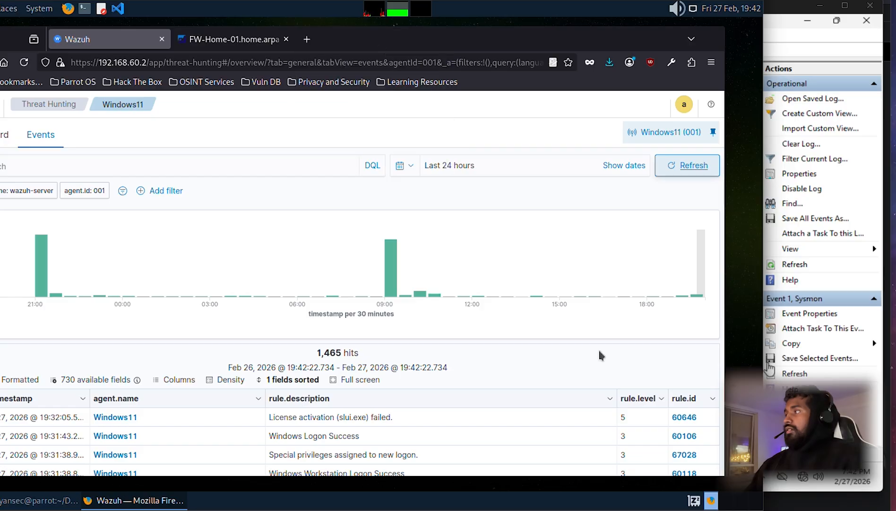
scroll(582, 375, "down", 5)
scroll(570, 378, "up", 5)
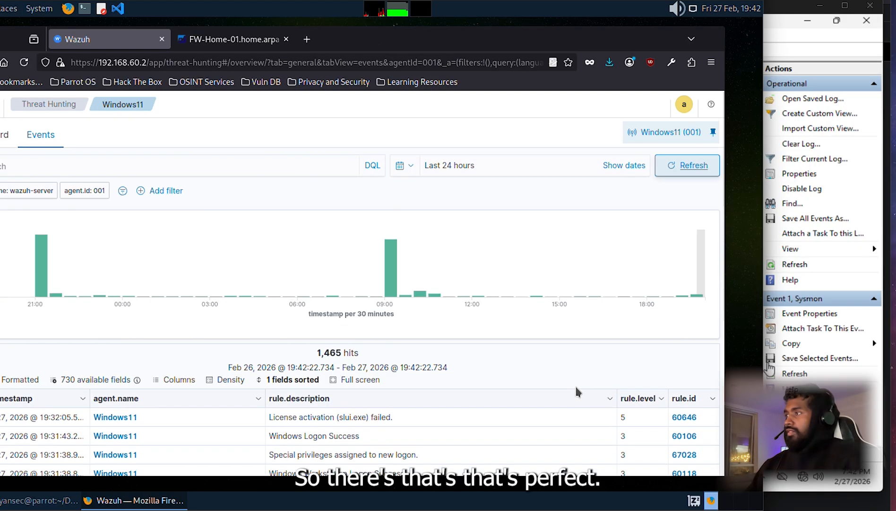